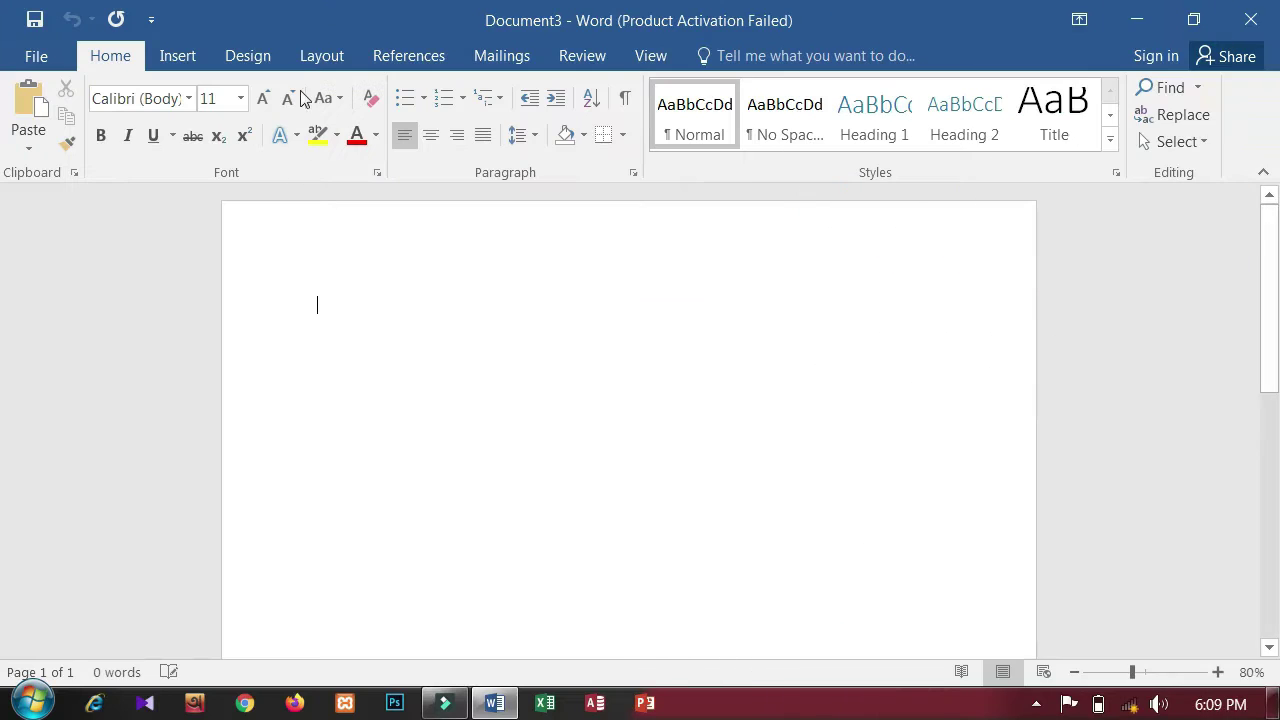
Step: Switch the page orientation to Landscape
{"action": "left_click", "coordinate": [322, 57]}
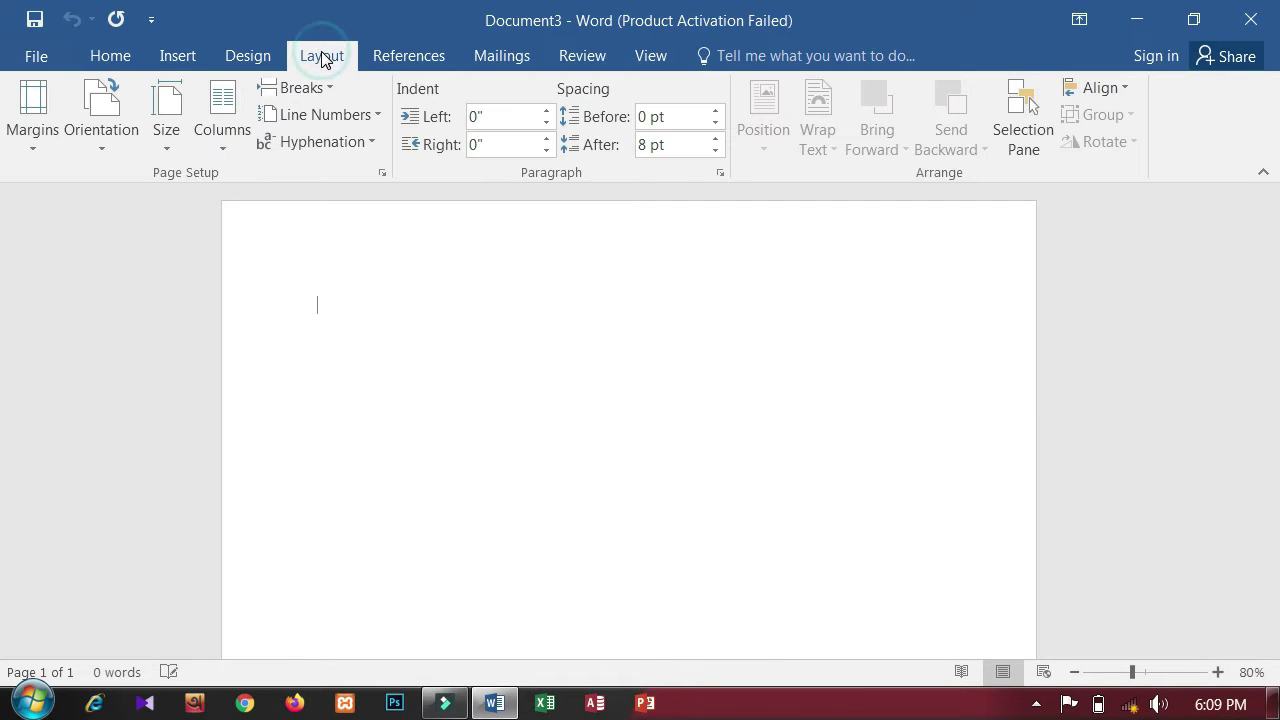
{"action": "left_click", "coordinate": [96, 148]}
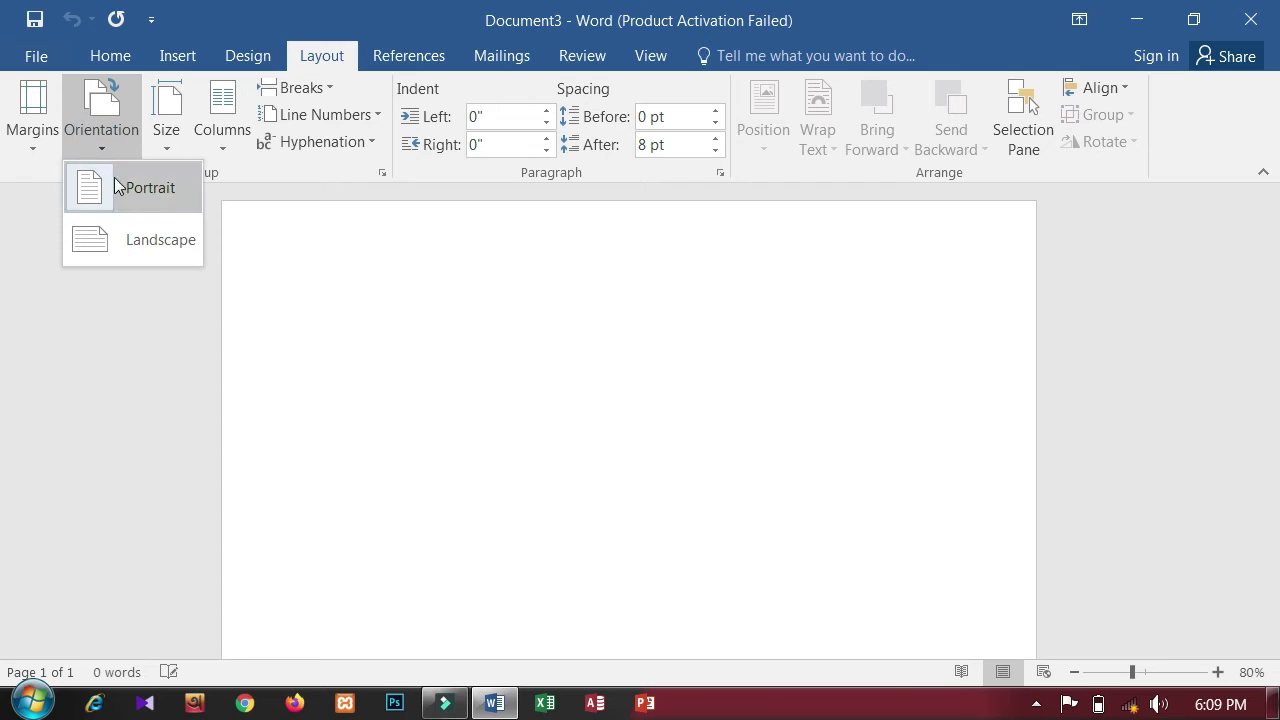
{"action": "left_click", "coordinate": [141, 240]}
Step: Give the page a custom paper size of 8 inches wide by 5 inches high
{"action": "left_click", "coordinate": [172, 148]}
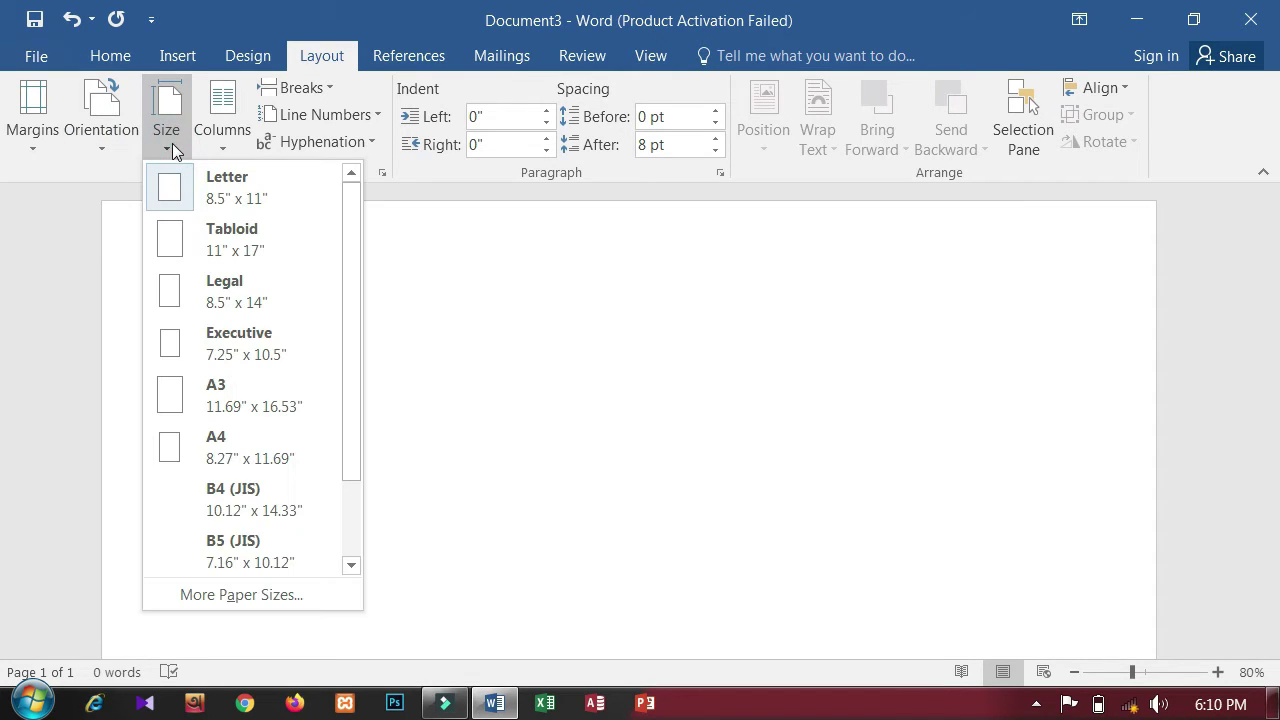
{"action": "left_click", "coordinate": [256, 596]}
{"action": "left_click_drag", "start_coordinate": [526, 157], "coordinate": [458, 148]}
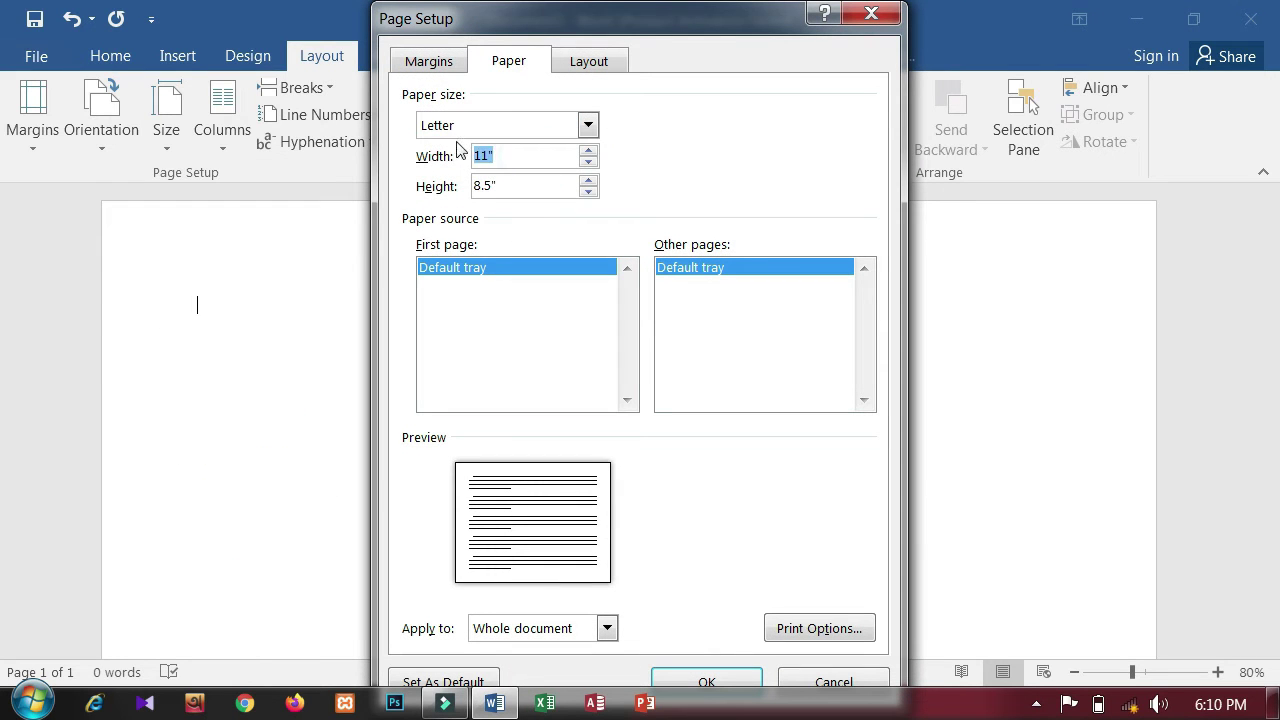
{"action": "left_click_drag", "start_coordinate": [511, 185], "coordinate": [441, 187]}
{"action": "type", "text": "5"}
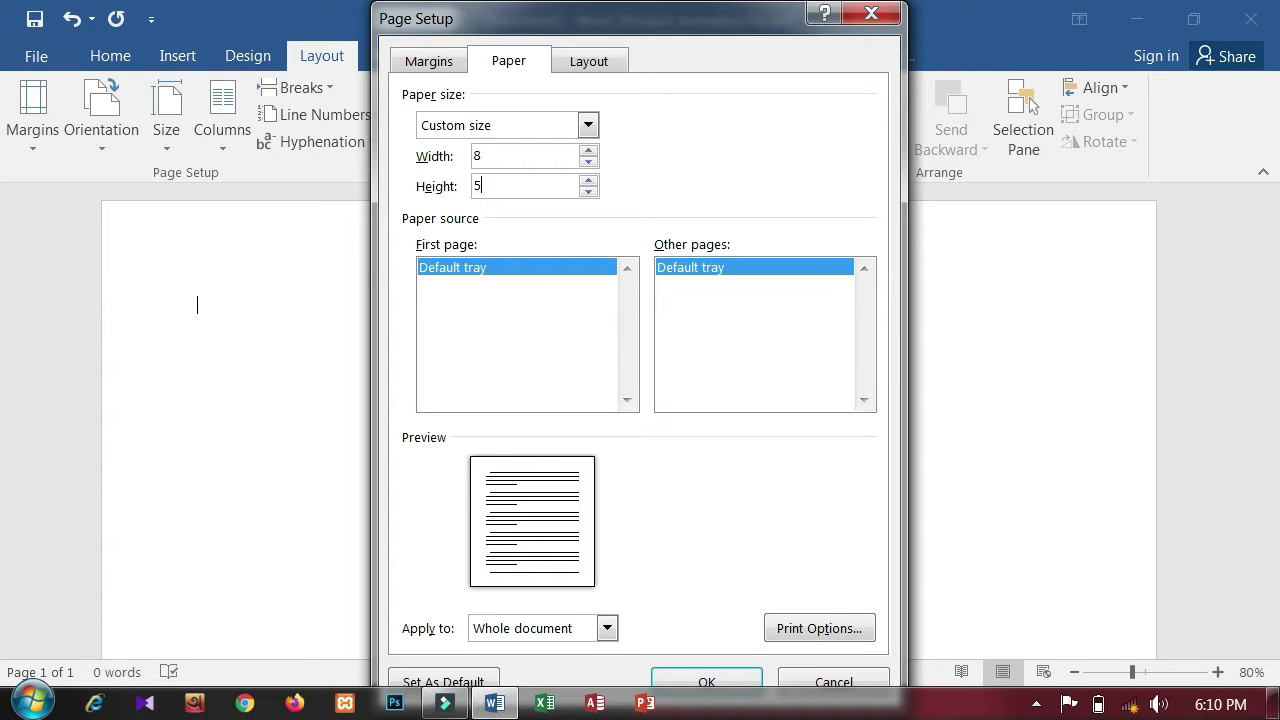
{"action": "left_click", "coordinate": [731, 680]}
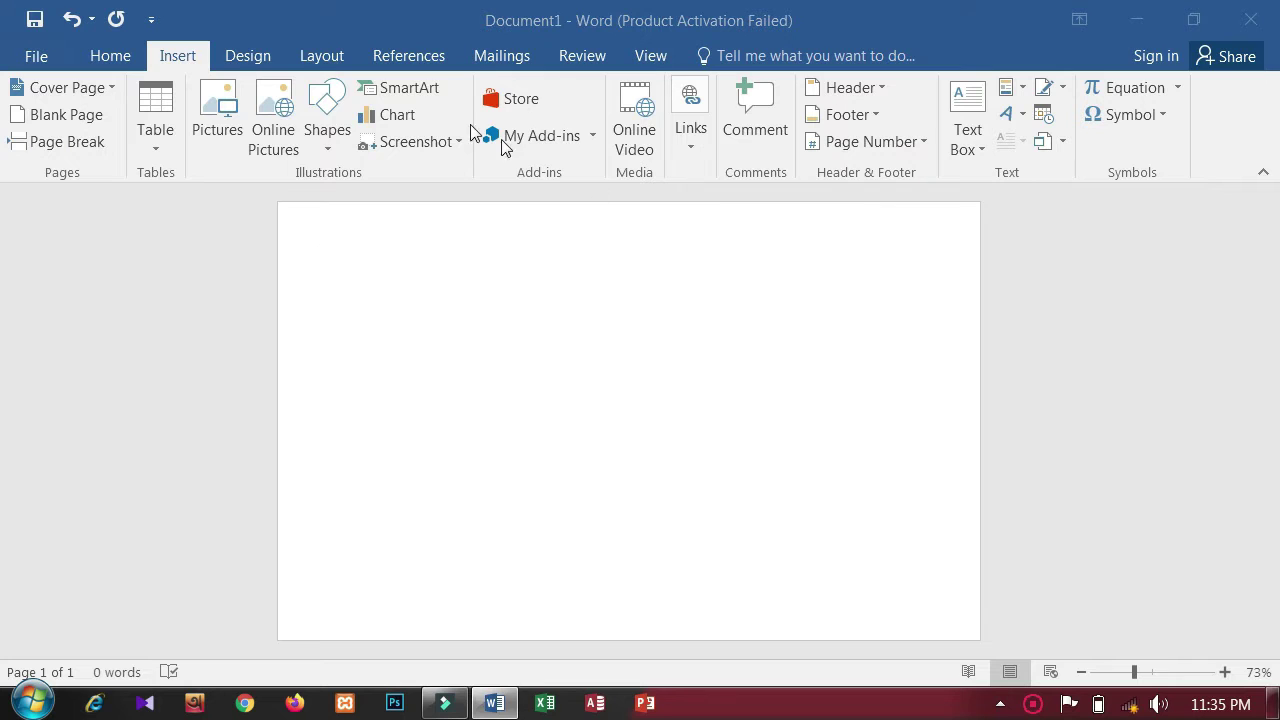
Step: Draw a blue rectangle, about 2.56 by 4.82 inches, from the page's top-left corner
{"action": "left_click", "coordinate": [316, 162]}
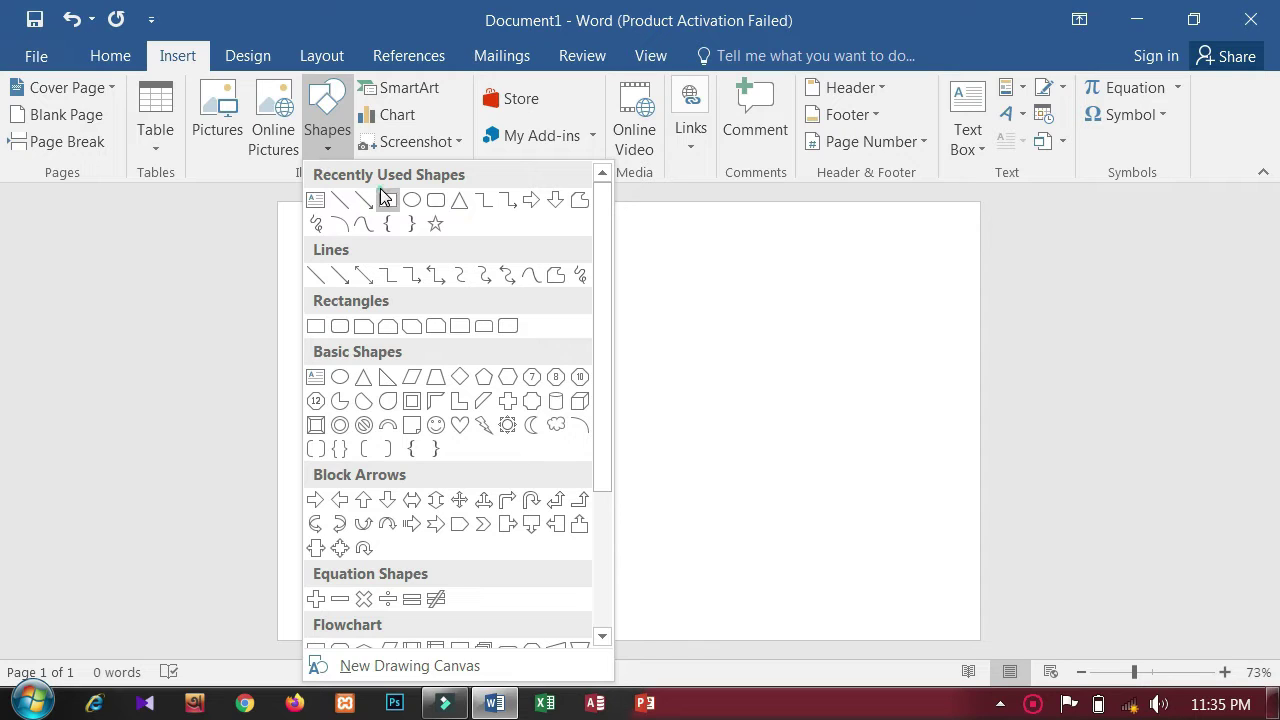
{"action": "left_click", "coordinate": [386, 198]}
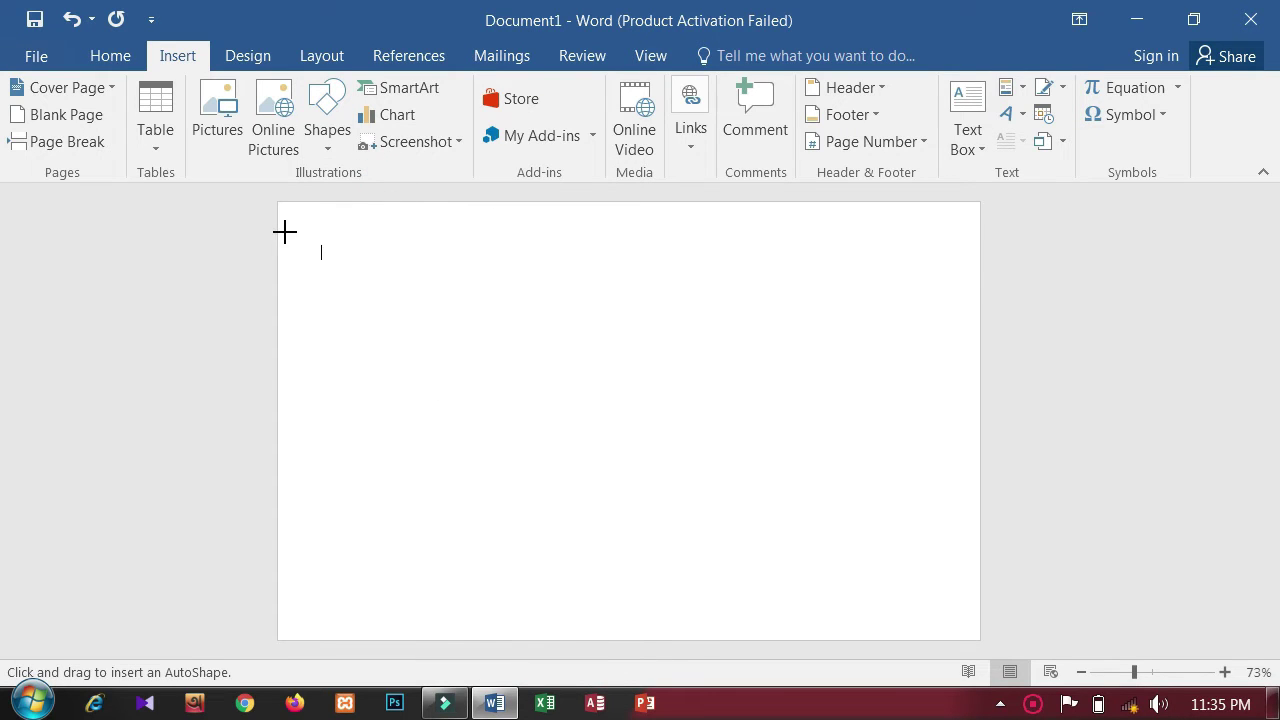
{"action": "mouse_move", "coordinate": [277, 229]}
{"action": "left_mouse_down"}
{"action": "mouse_move", "coordinate": [505, 355]}
{"action": "mouse_move", "coordinate": [663, 370]}
{"action": "mouse_move", "coordinate": [713, 443]}
{"action": "left_mouse_up"}
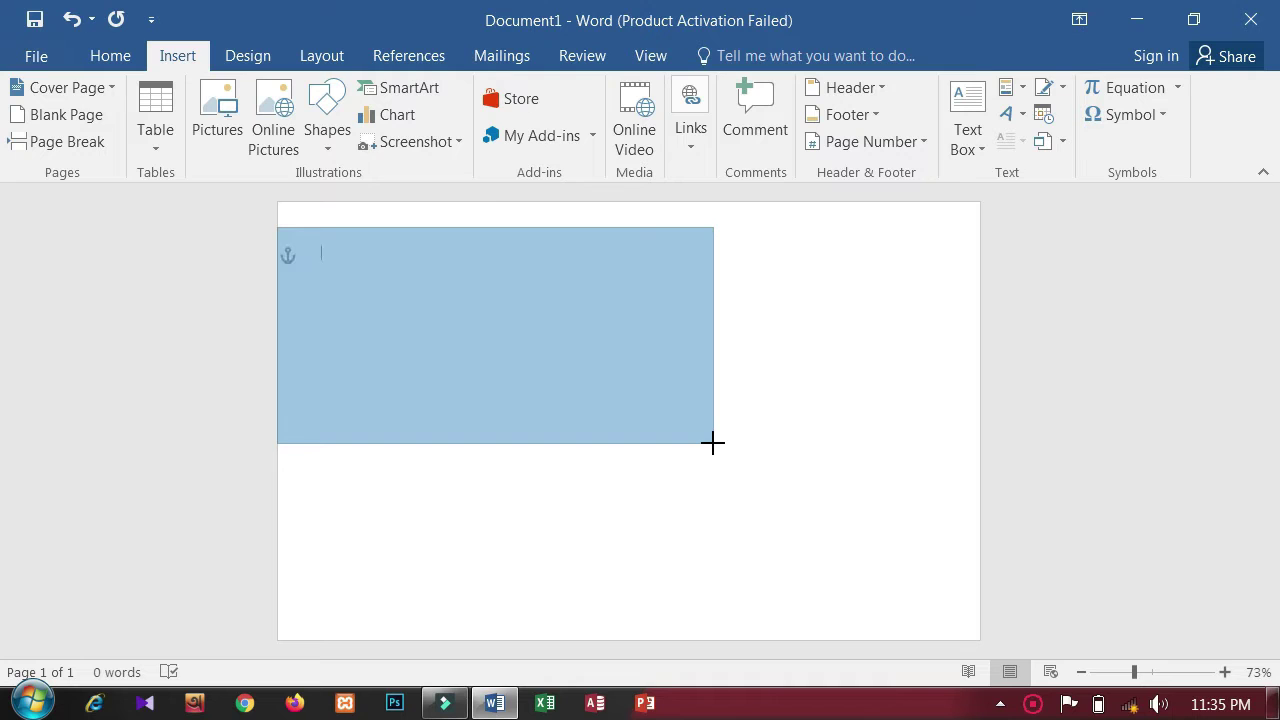
{"action": "left_click_drag", "start_coordinate": [713, 443], "coordinate": [713, 443]}
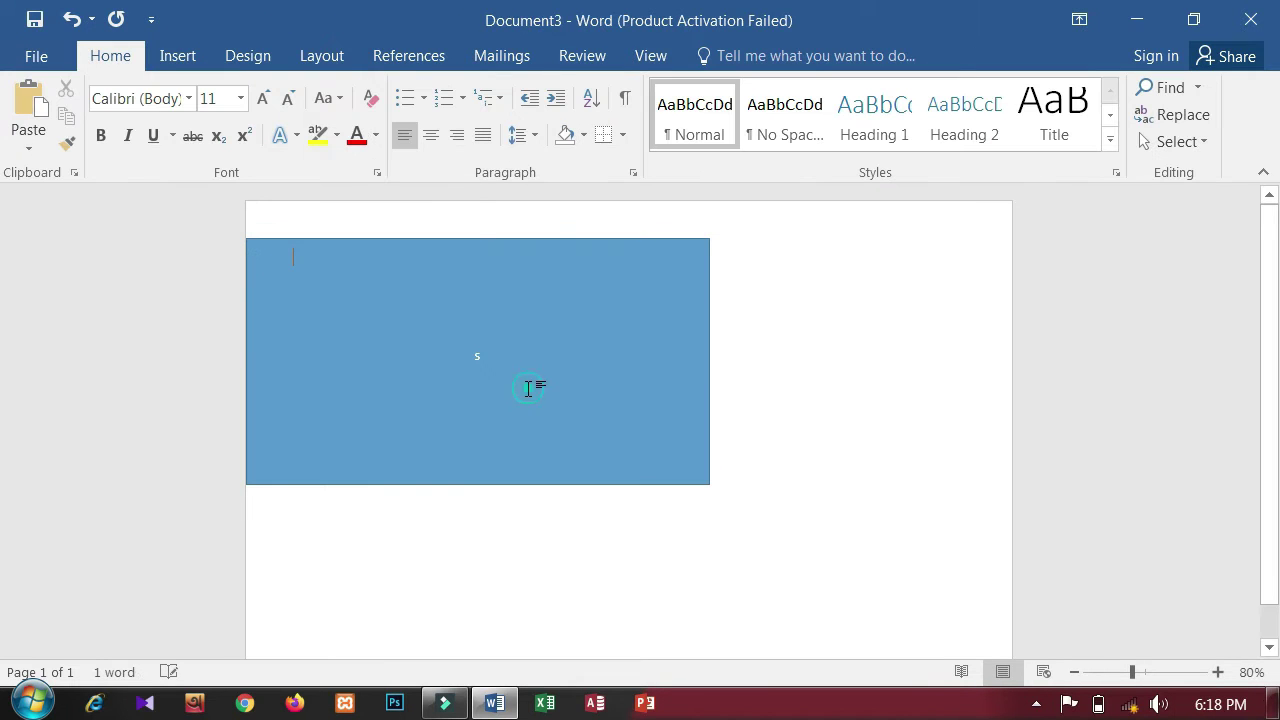
{"action": "left_click", "coordinate": [528, 388]}
{"action": "key", "text": "BackSpace"}
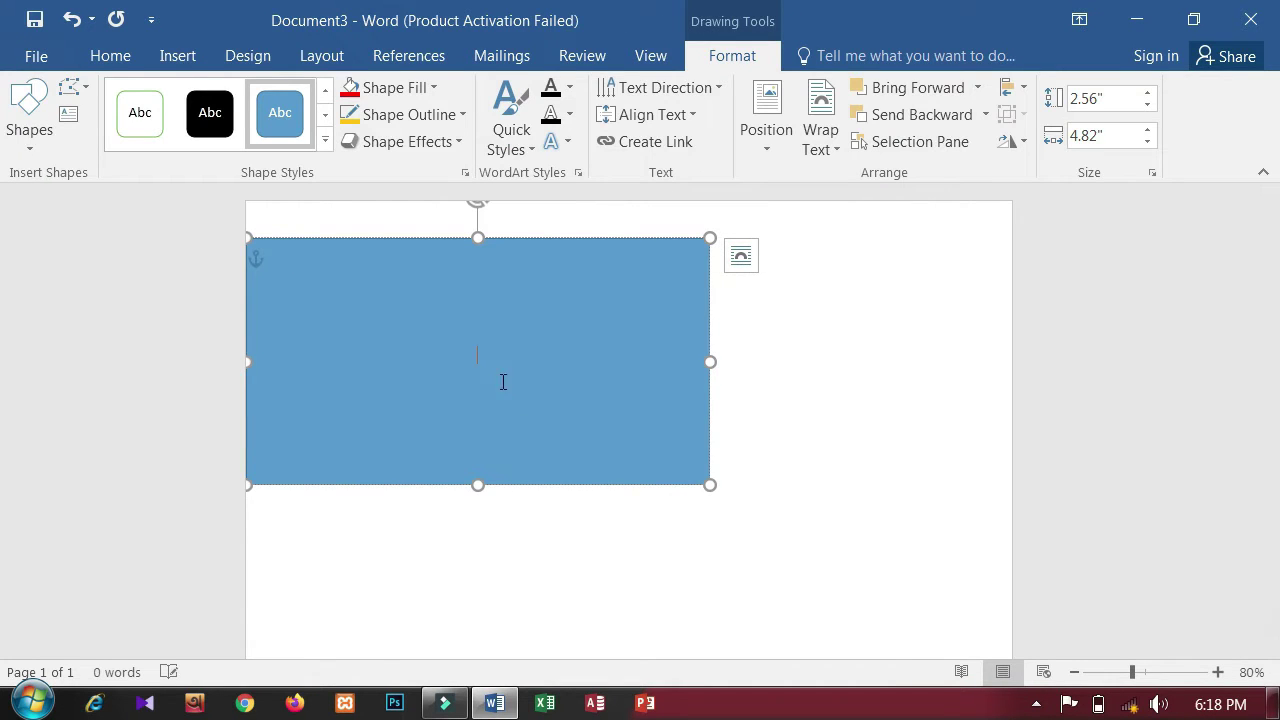
Step: Adjust the rectangle's height to about 2.43 inches
{"action": "left_click_drag", "start_coordinate": [476, 487], "coordinate": [480, 470]}
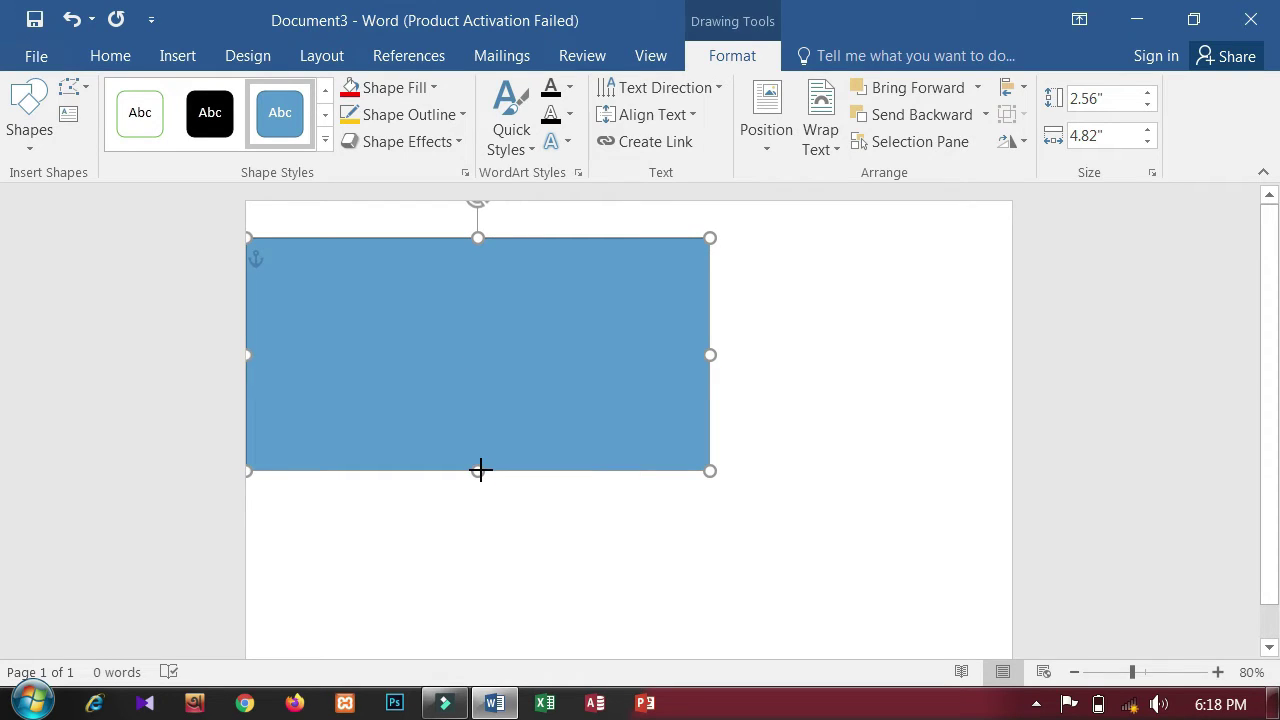
{"action": "left_click_drag", "start_coordinate": [480, 470], "coordinate": [480, 470]}
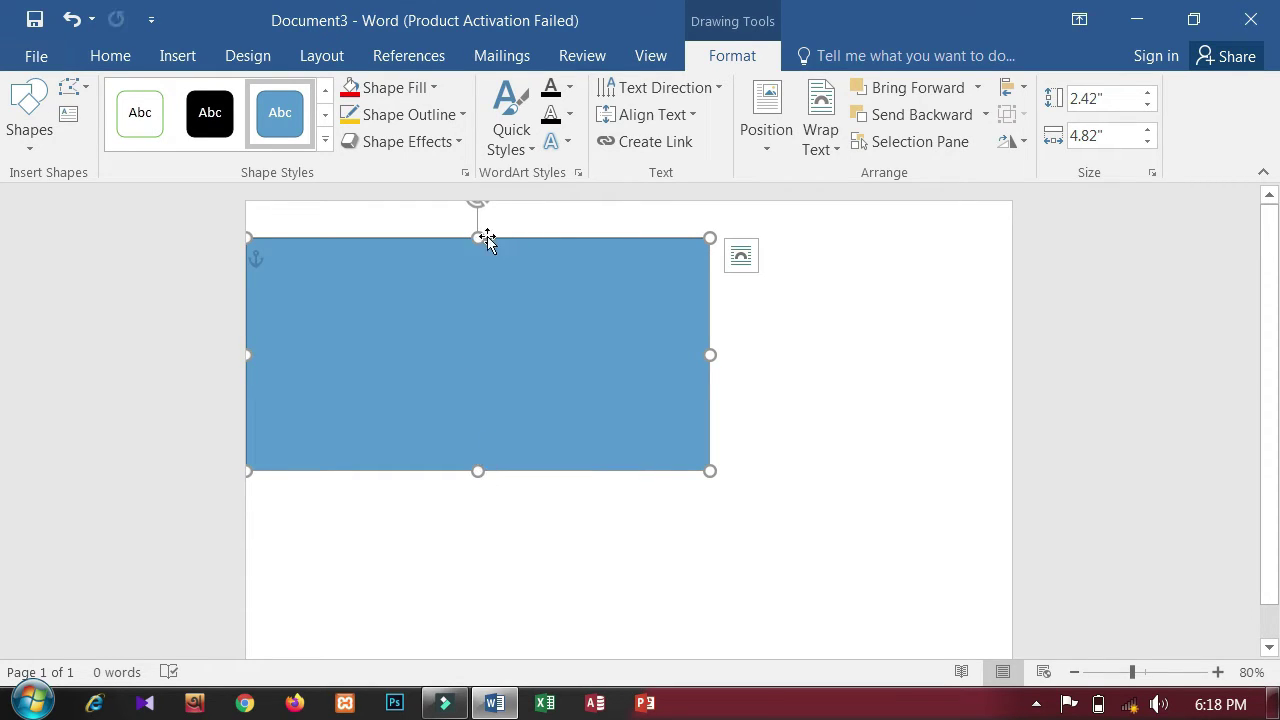
{"action": "left_click_drag", "start_coordinate": [475, 237], "coordinate": [471, 229]}
{"action": "left_click_drag", "start_coordinate": [480, 470], "coordinate": [478, 463]}
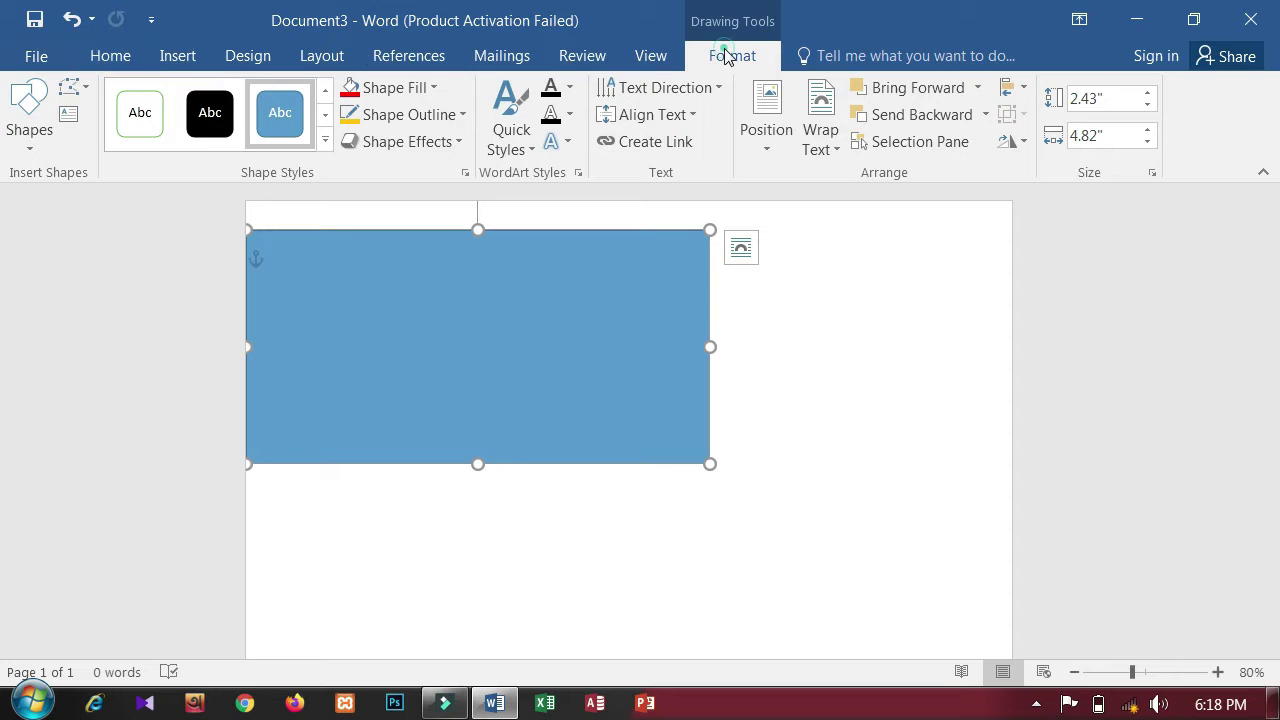
Step: Delete the rectangle's bottom-right corner point with Edit Points so the right edge slants
{"action": "left_click", "coordinate": [86, 92]}
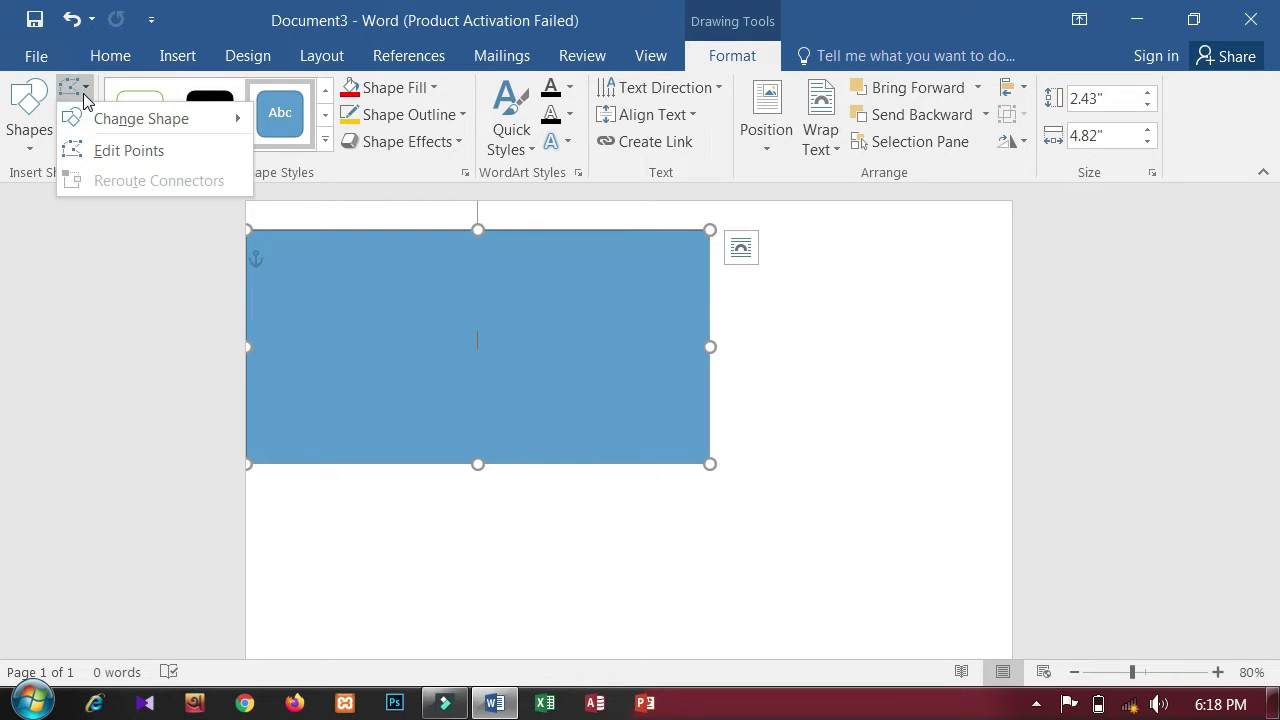
{"action": "left_click", "coordinate": [118, 150]}
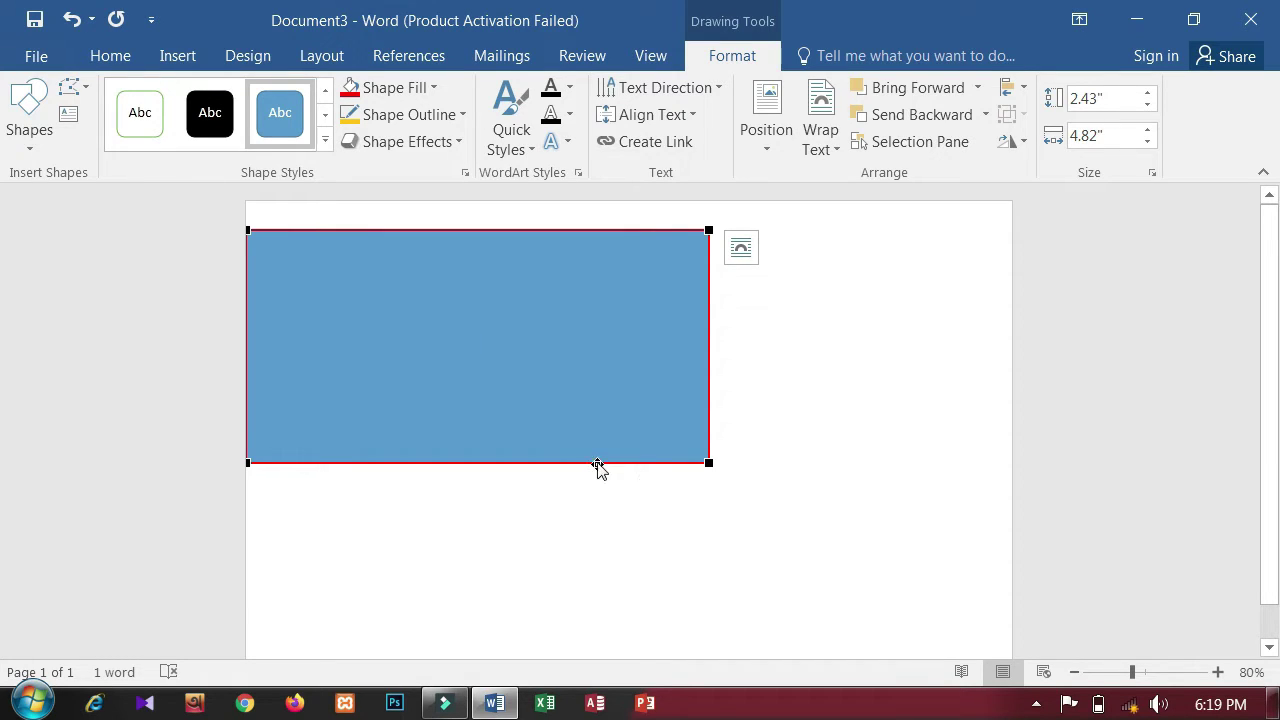
{"action": "right_click", "coordinate": [598, 466]}
{"action": "left_click", "coordinate": [626, 481]}
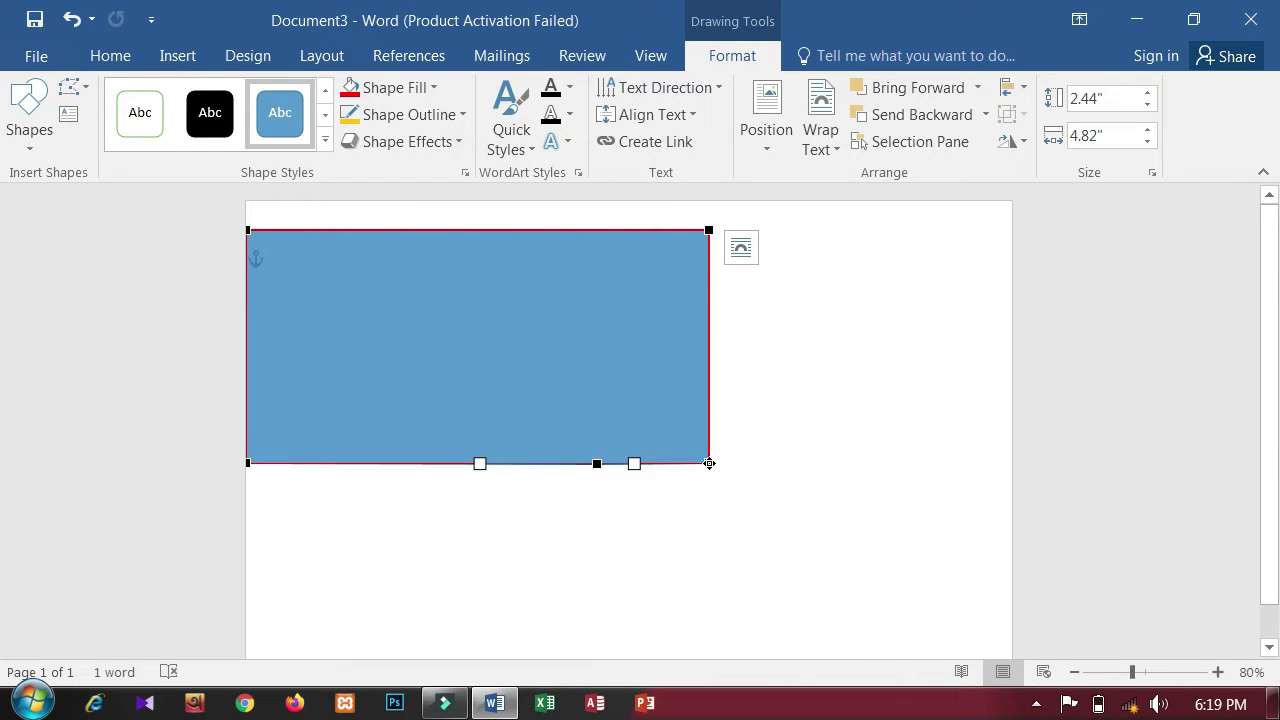
{"action": "left_click", "coordinate": [709, 463]}
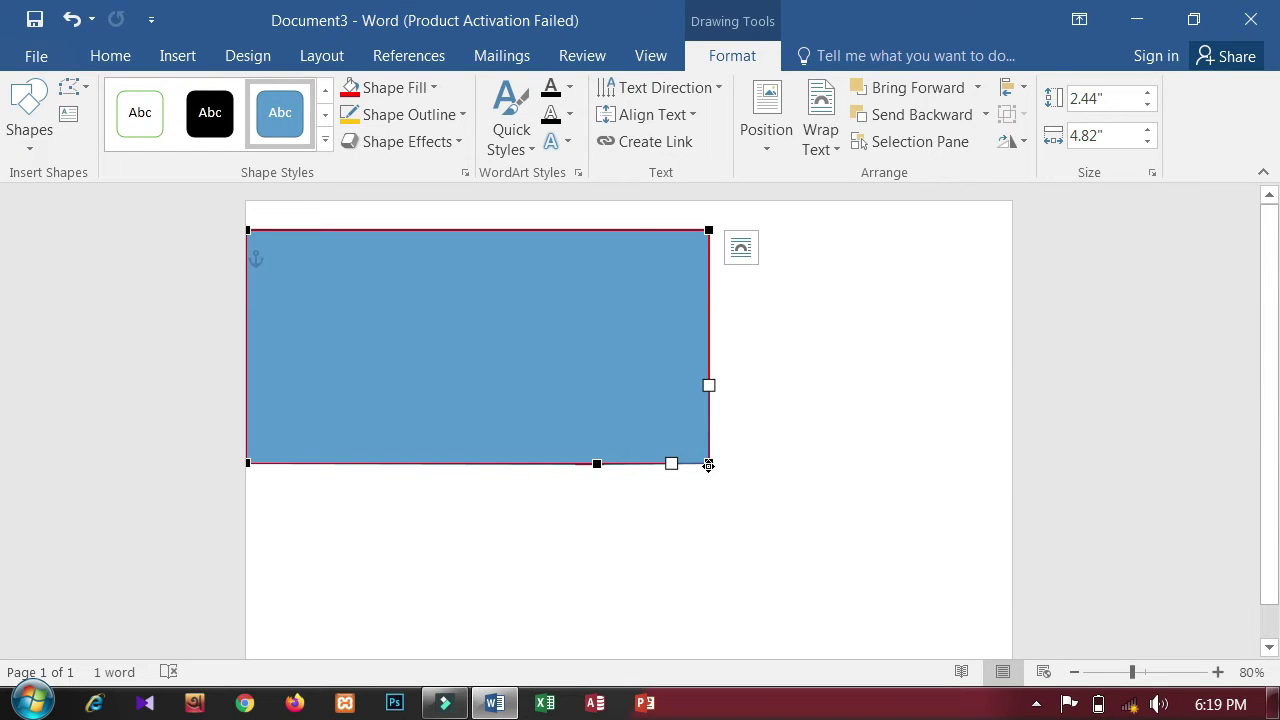
{"action": "right_click", "coordinate": [709, 465]}
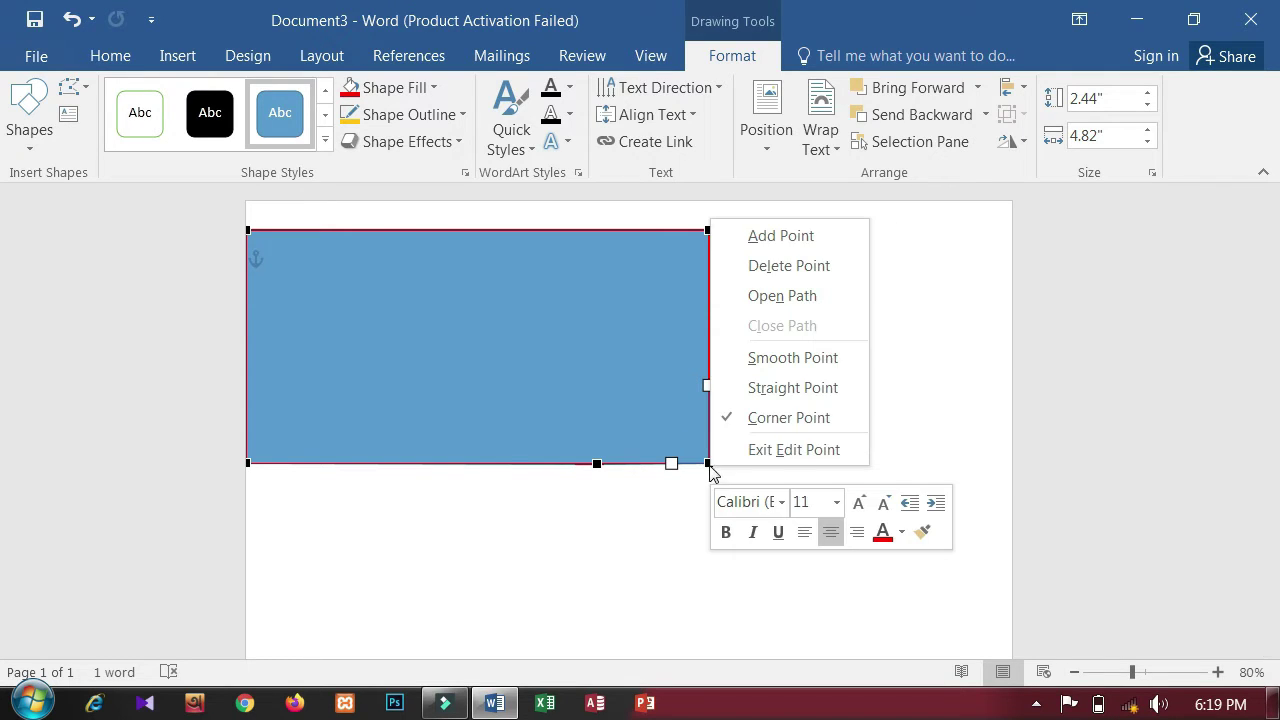
{"action": "left_click", "coordinate": [789, 266]}
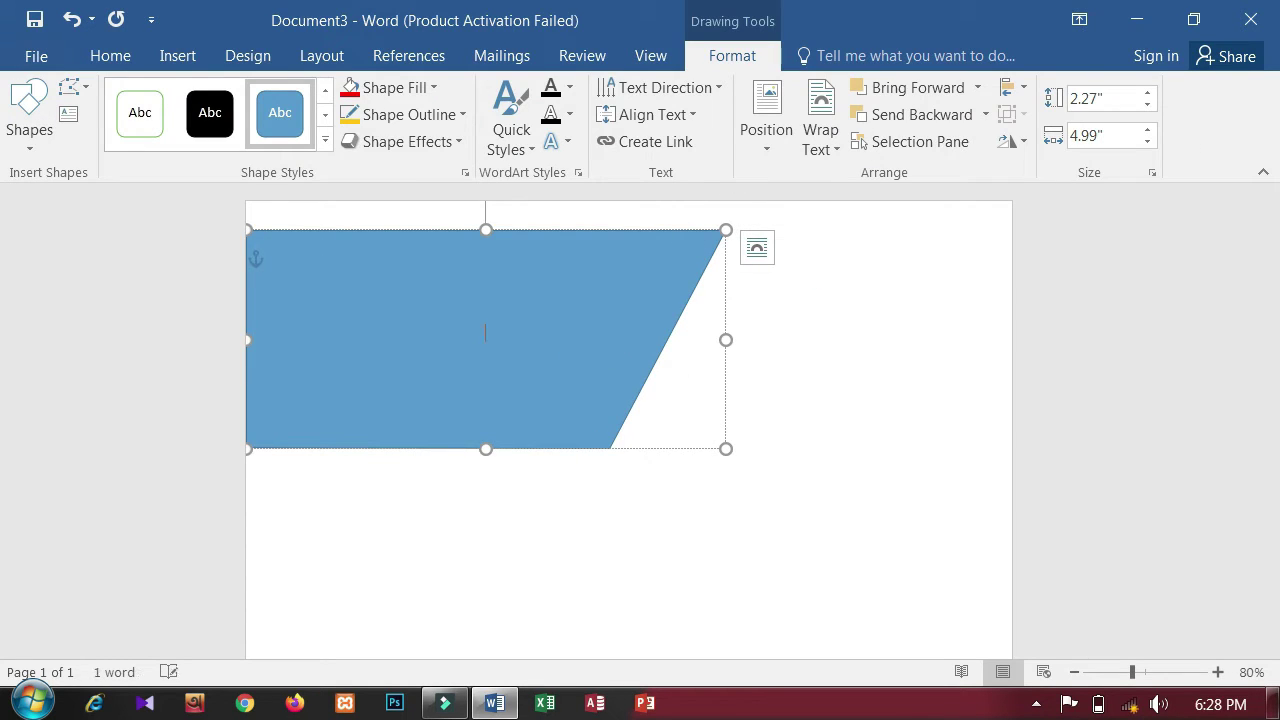
Step: Fill the slanted shape with the sunflower sunset photo
{"action": "left_click", "coordinate": [434, 90]}
{"action": "mouse_move", "coordinate": [420, 390]}
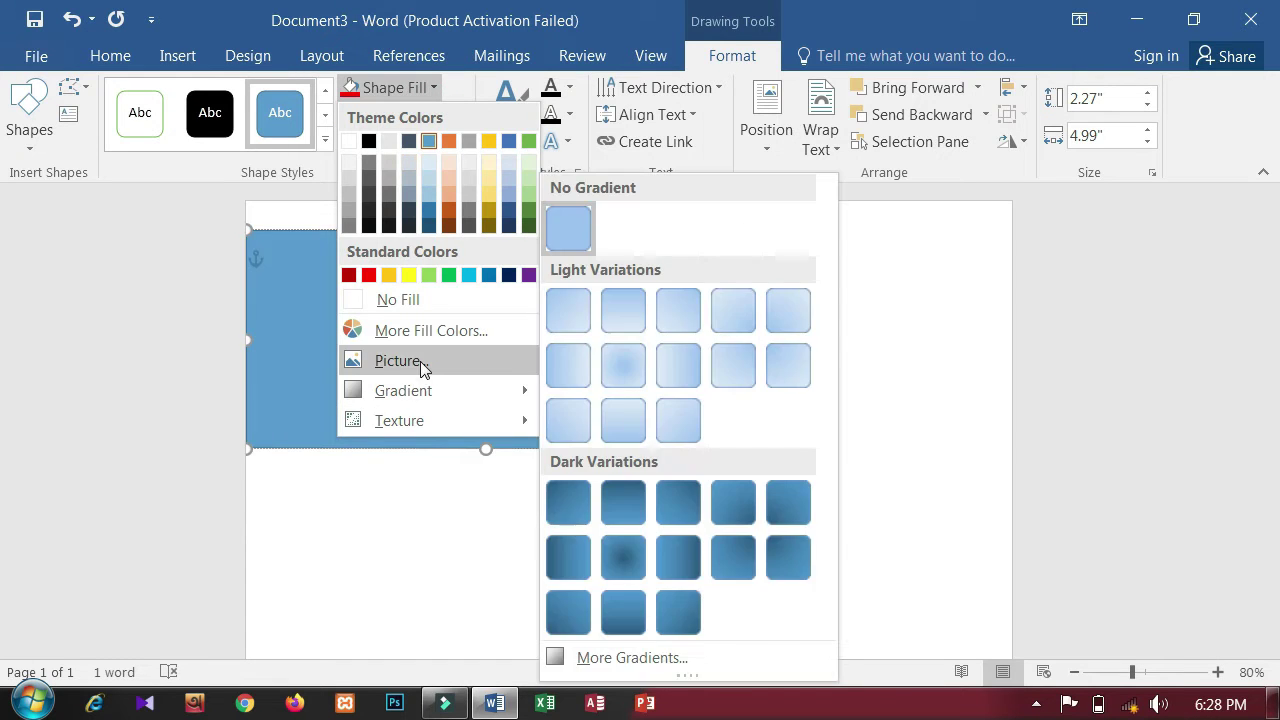
{"action": "left_click", "coordinate": [420, 361]}
{"action": "left_click", "coordinate": [617, 398]}
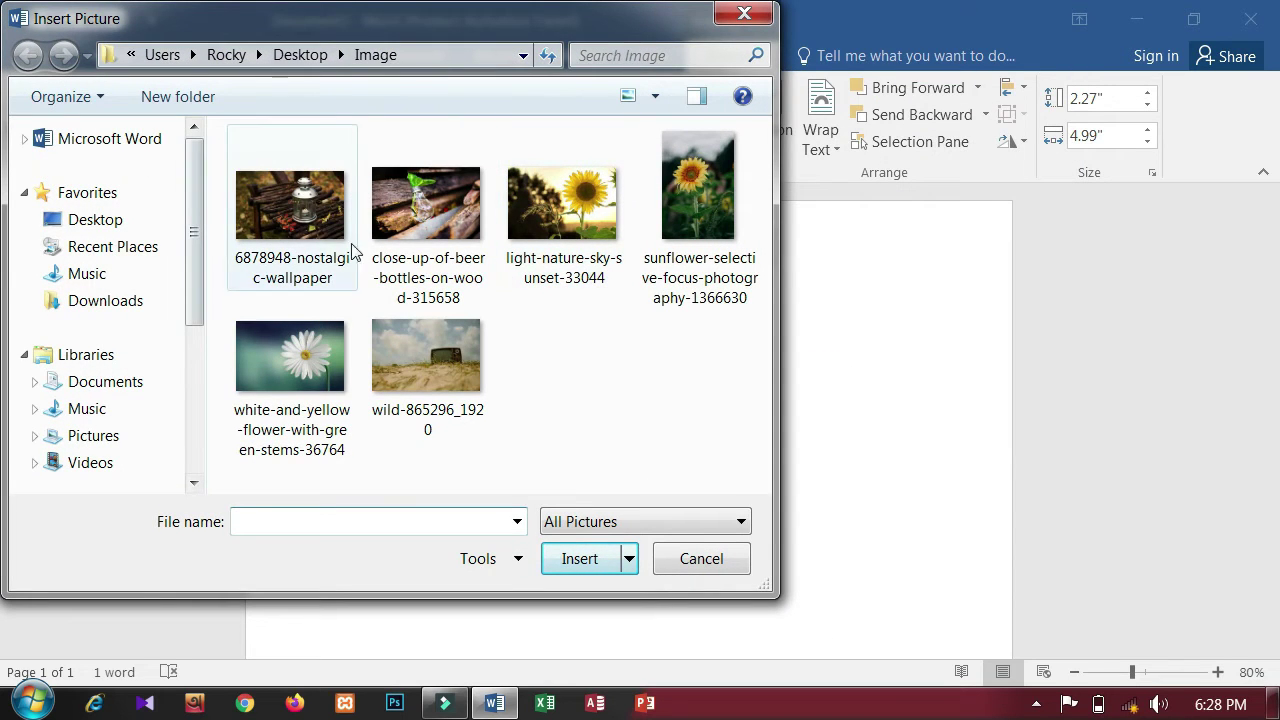
{"action": "left_click", "coordinate": [566, 195]}
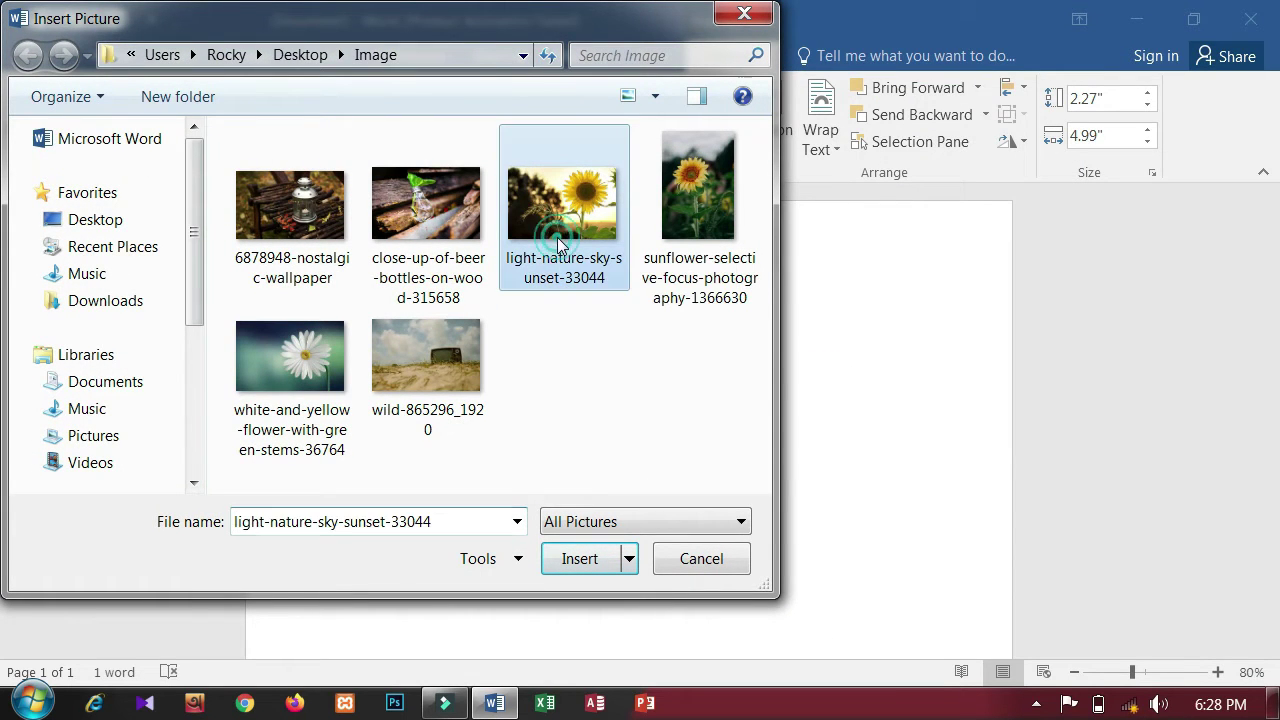
{"action": "left_click", "coordinate": [580, 560]}
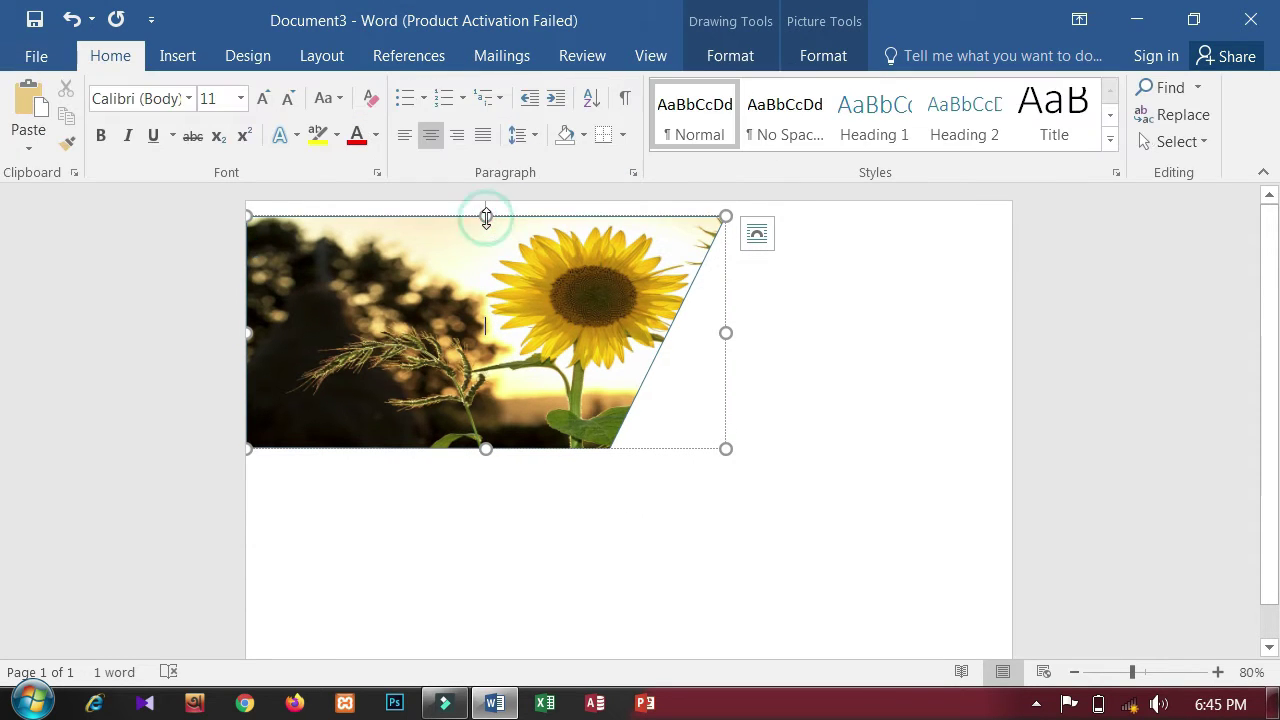
{"action": "left_click_drag", "start_coordinate": [486, 214], "coordinate": [486, 222]}
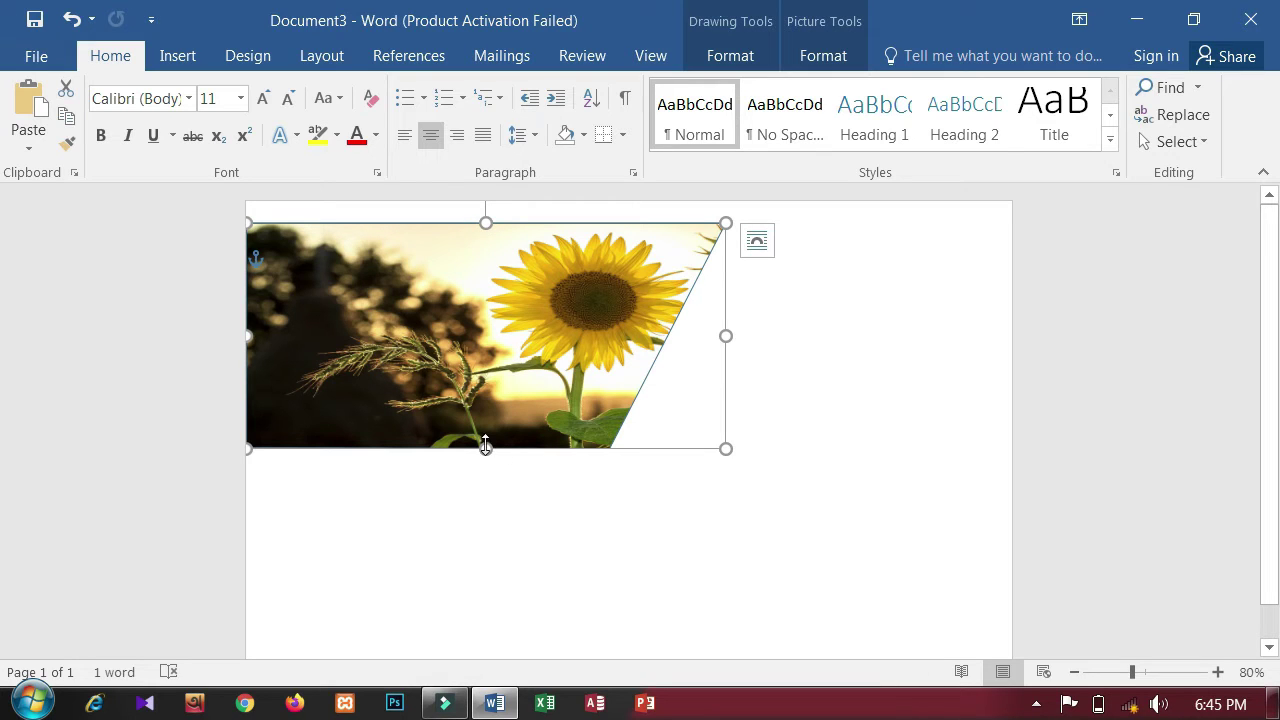
Step: Give the picture-filled shape a white outline
{"action": "left_click", "coordinate": [622, 323]}
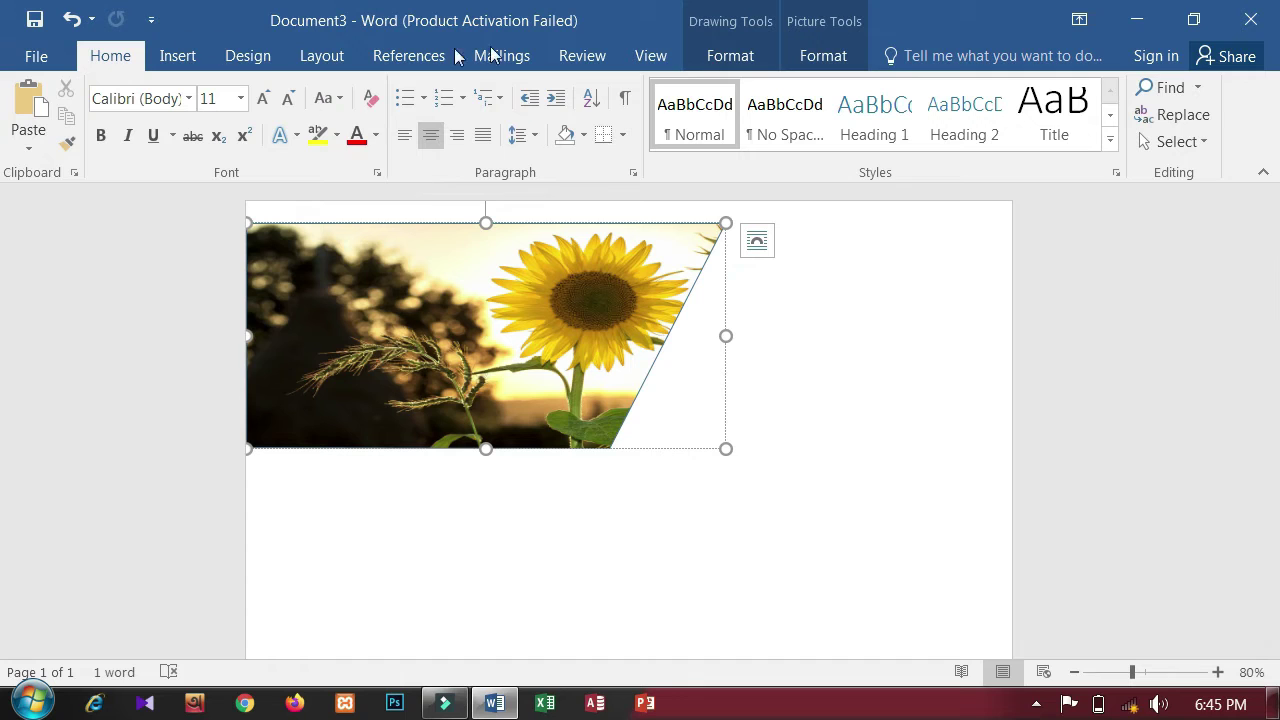
{"action": "left_click", "coordinate": [731, 58]}
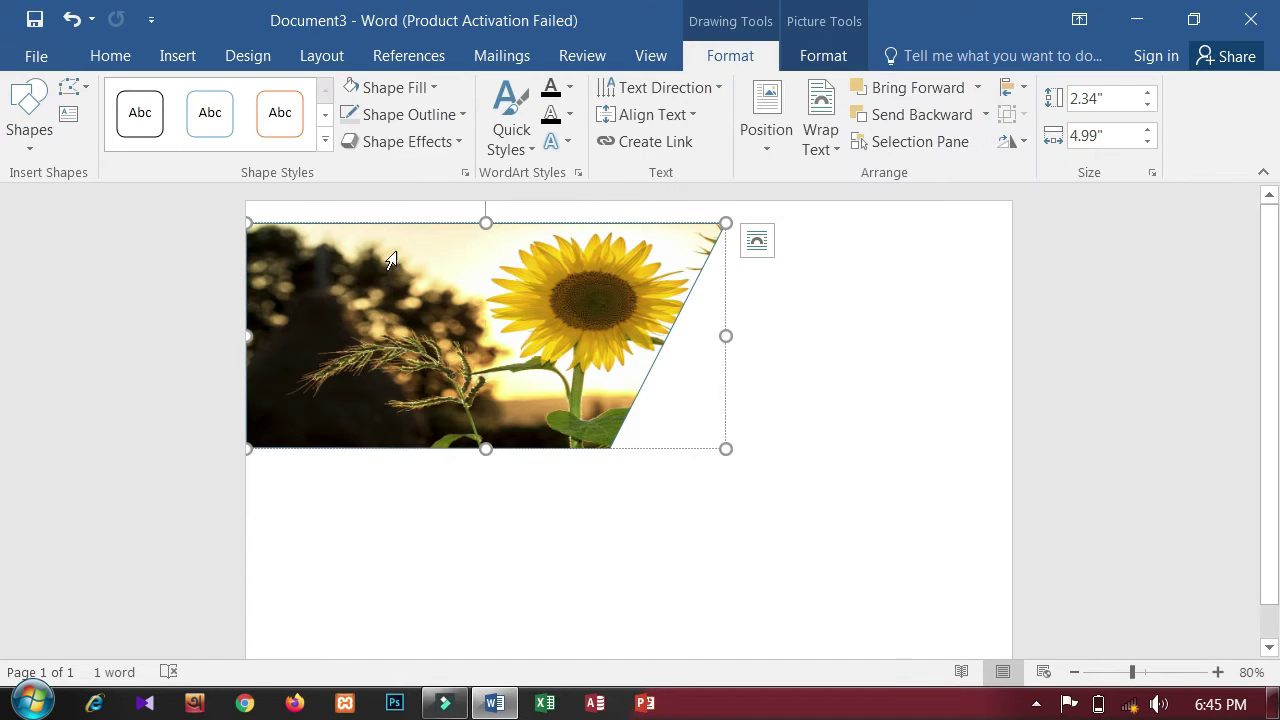
{"action": "left_click", "coordinate": [452, 117]}
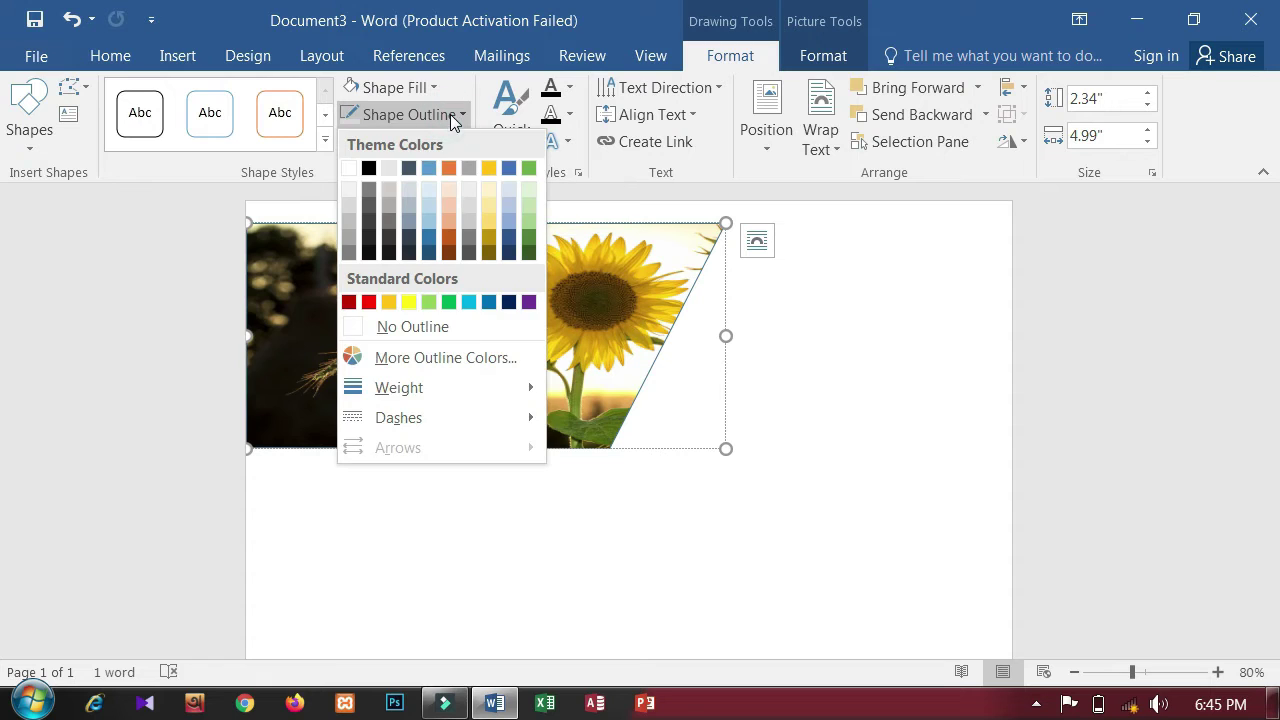
{"action": "left_click", "coordinate": [349, 168]}
{"action": "left_click", "coordinate": [912, 414]}
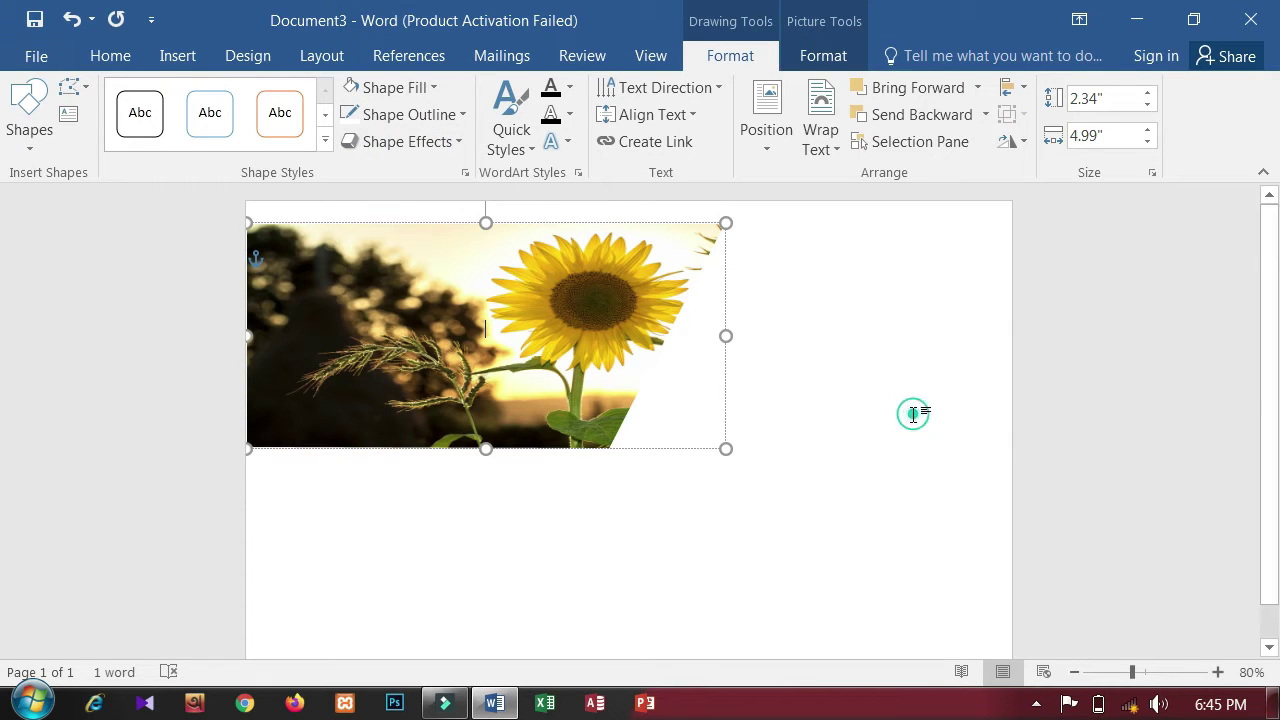
{"action": "left_click", "coordinate": [177, 52]}
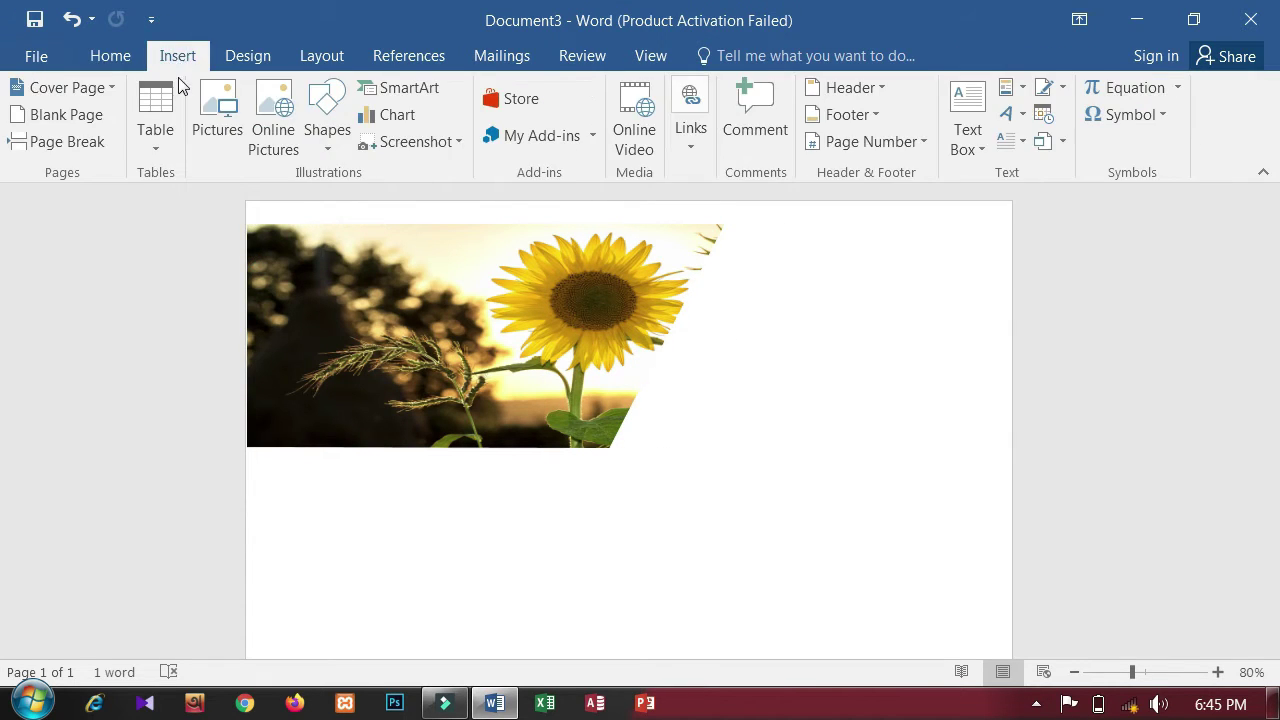
Step: Draw a Flowchart: Data parallelogram and move it over the photo's slanted right edge
{"action": "left_click", "coordinate": [330, 148]}
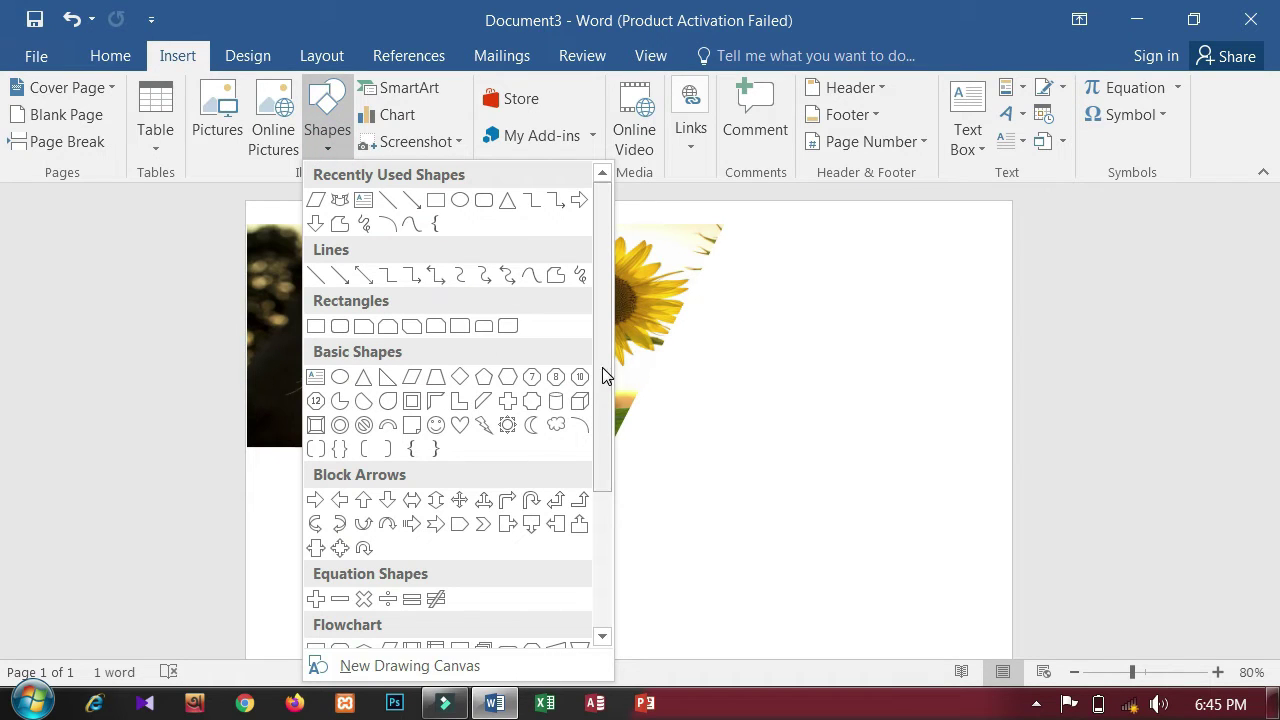
{"action": "left_click_drag", "start_coordinate": [601, 367], "coordinate": [609, 534]}
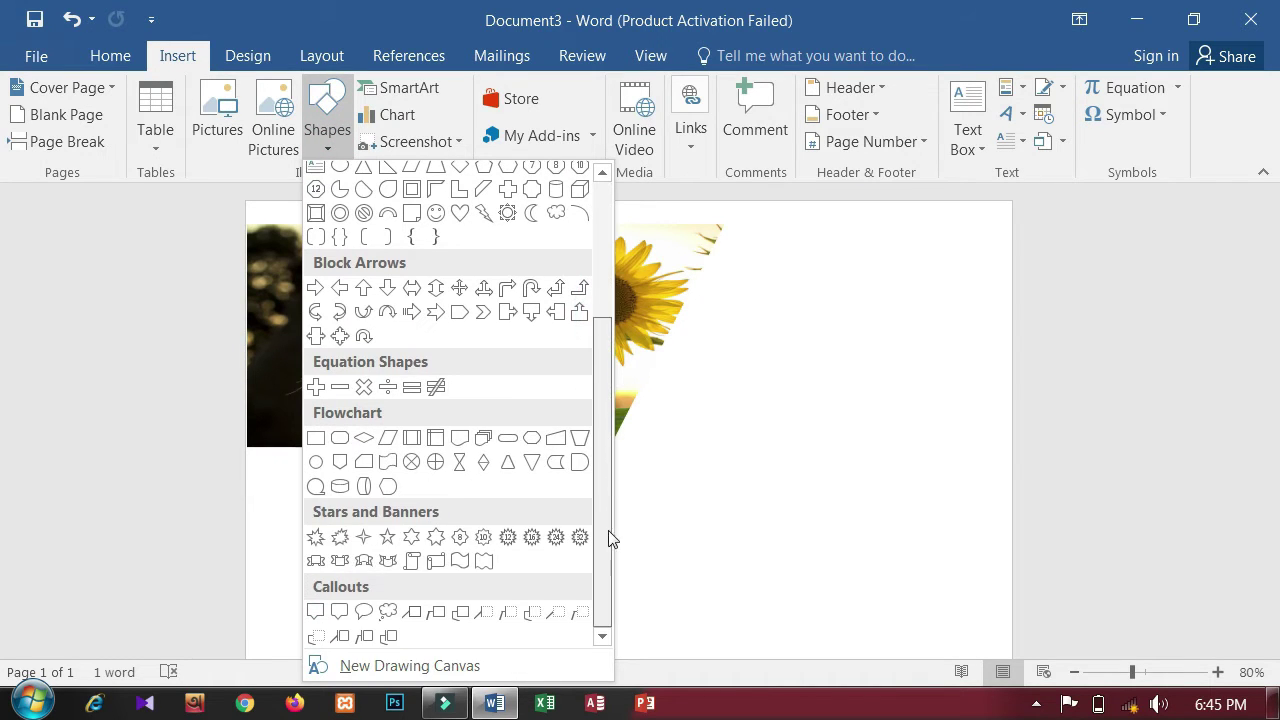
{"action": "left_click", "coordinate": [389, 440]}
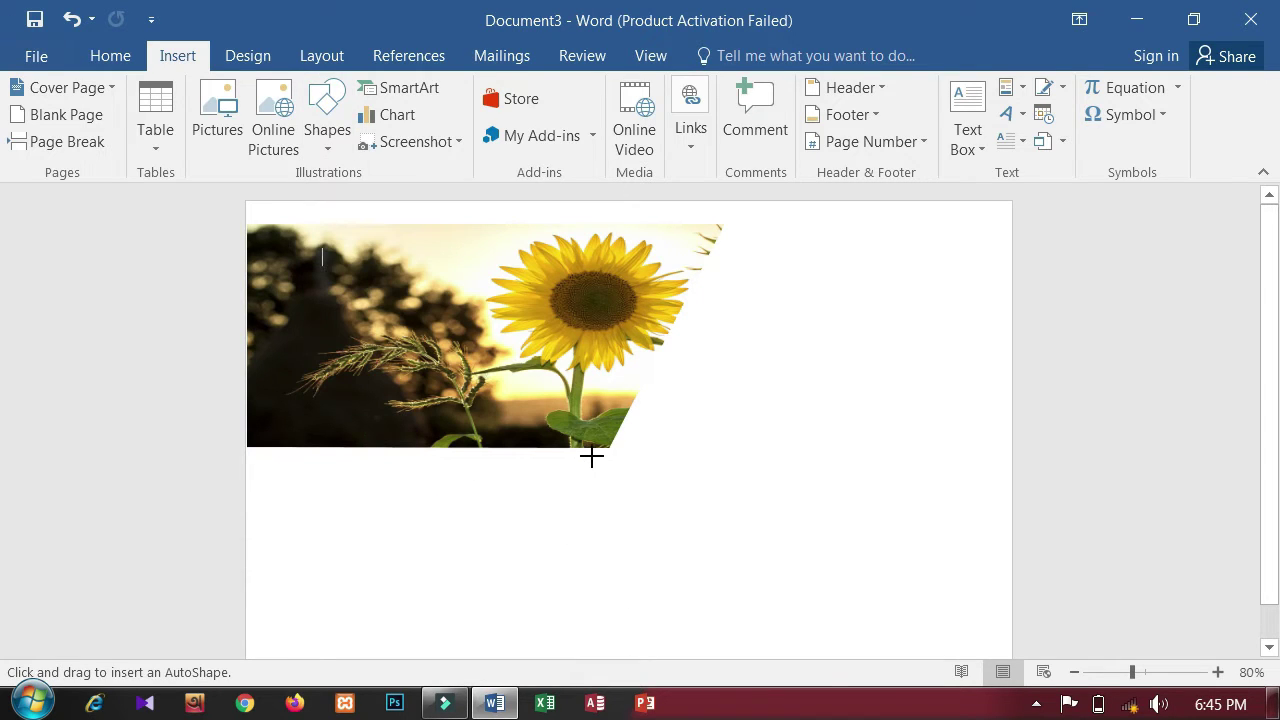
{"action": "mouse_move", "coordinate": [592, 451]}
{"action": "left_mouse_down"}
{"action": "mouse_move", "coordinate": [879, 264]}
{"action": "mouse_move", "coordinate": [885, 222]}
{"action": "left_mouse_up"}
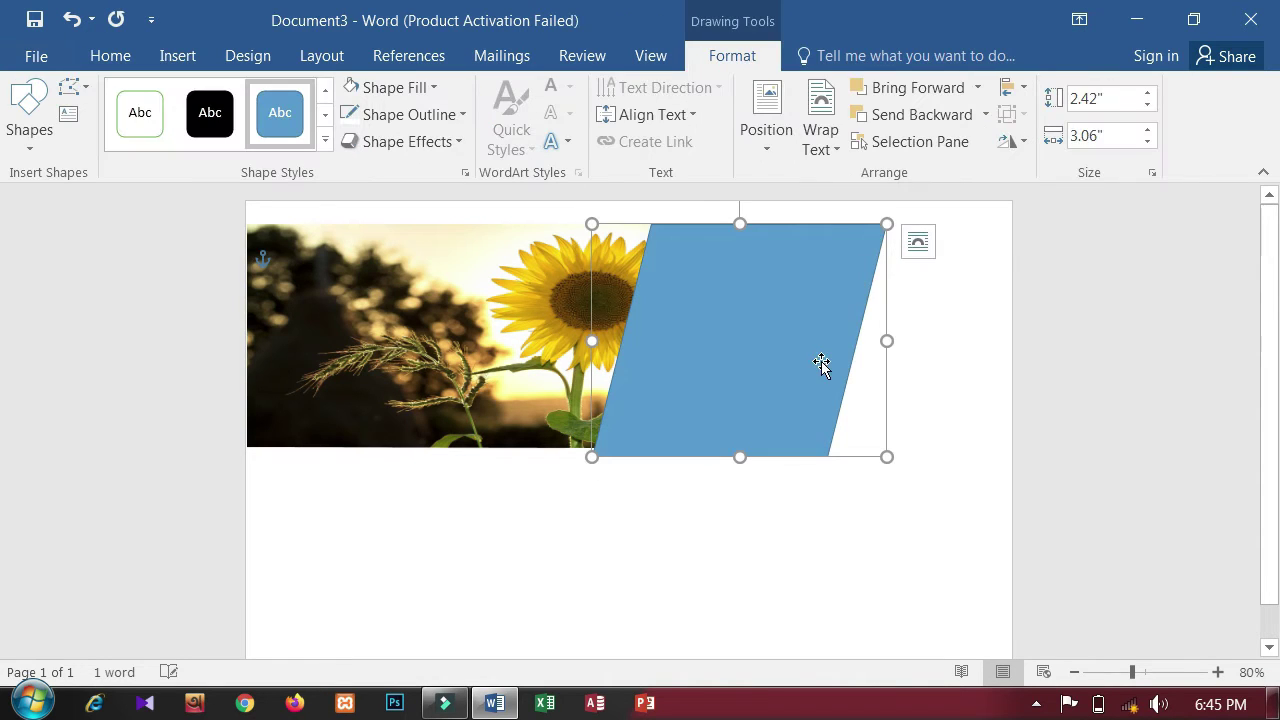
{"action": "mouse_move", "coordinate": [804, 355]}
{"action": "left_mouse_down"}
{"action": "mouse_move", "coordinate": [757, 367]}
{"action": "mouse_move", "coordinate": [723, 357]}
{"action": "left_mouse_up"}
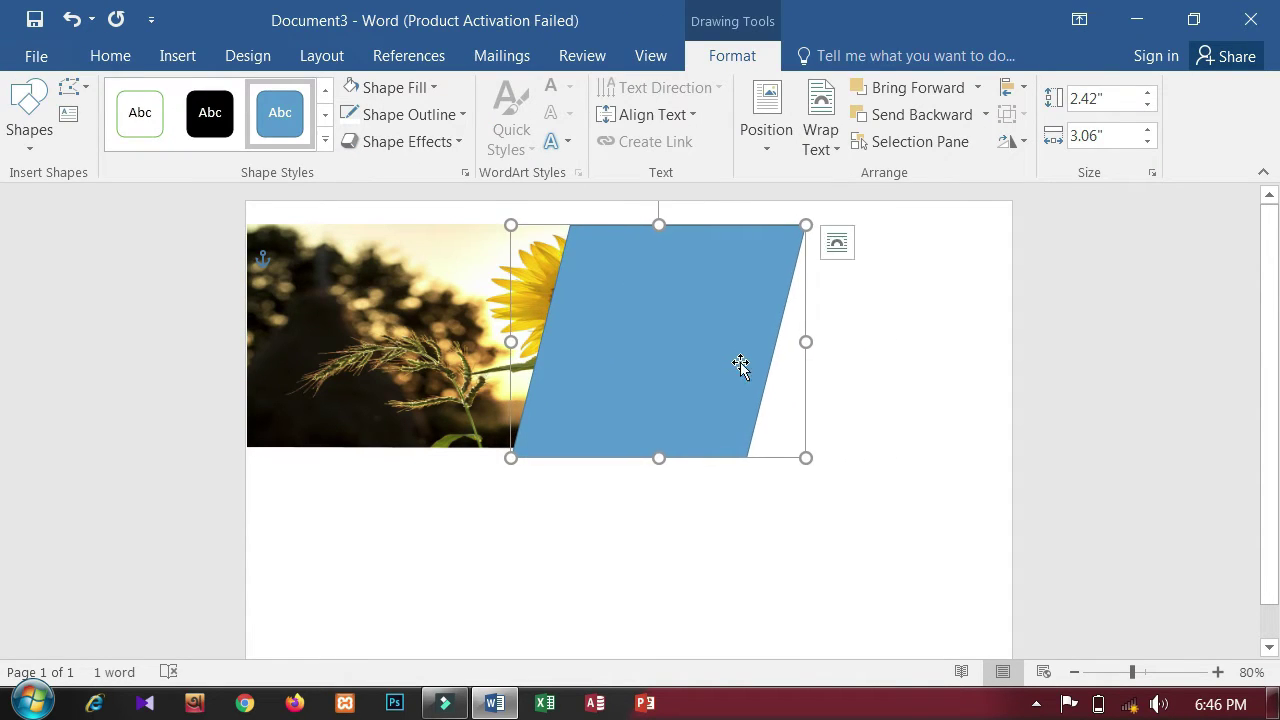
Step: Send the parallelogram behind the photo, match its height, and stretch it leftward across the photo
{"action": "left_click", "coordinate": [929, 116]}
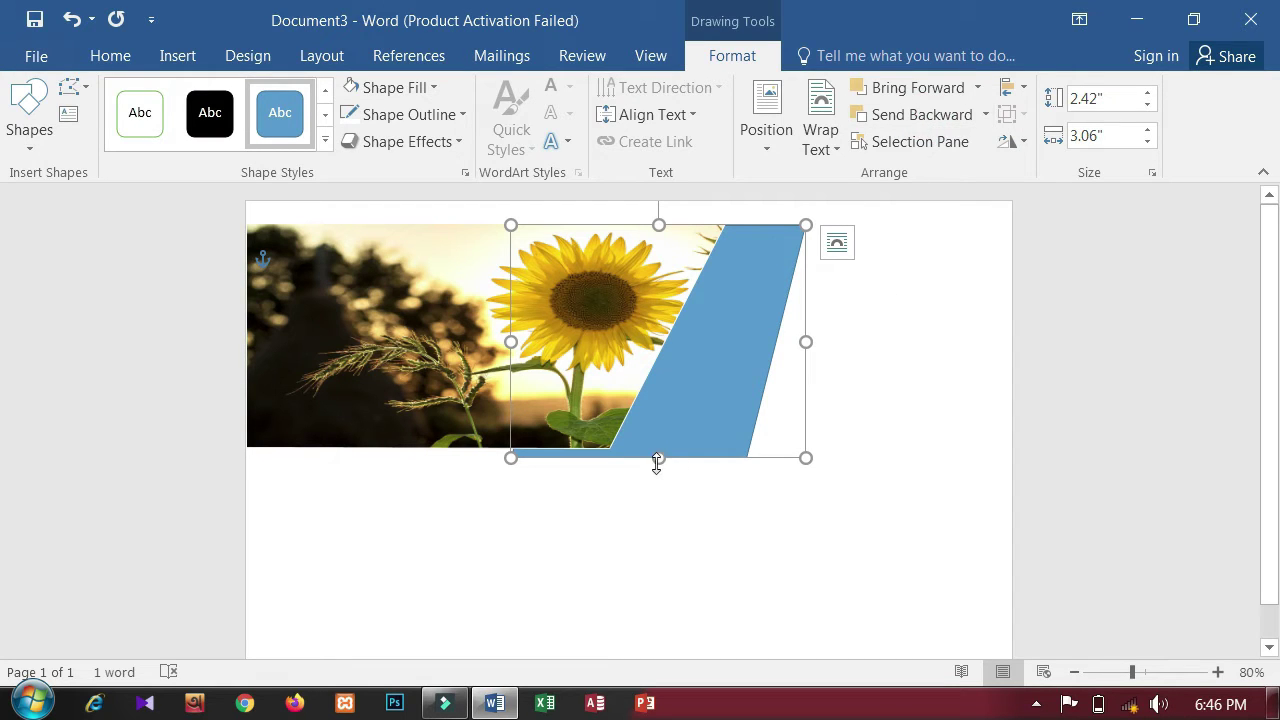
{"action": "left_click_drag", "start_coordinate": [657, 458], "coordinate": [654, 447]}
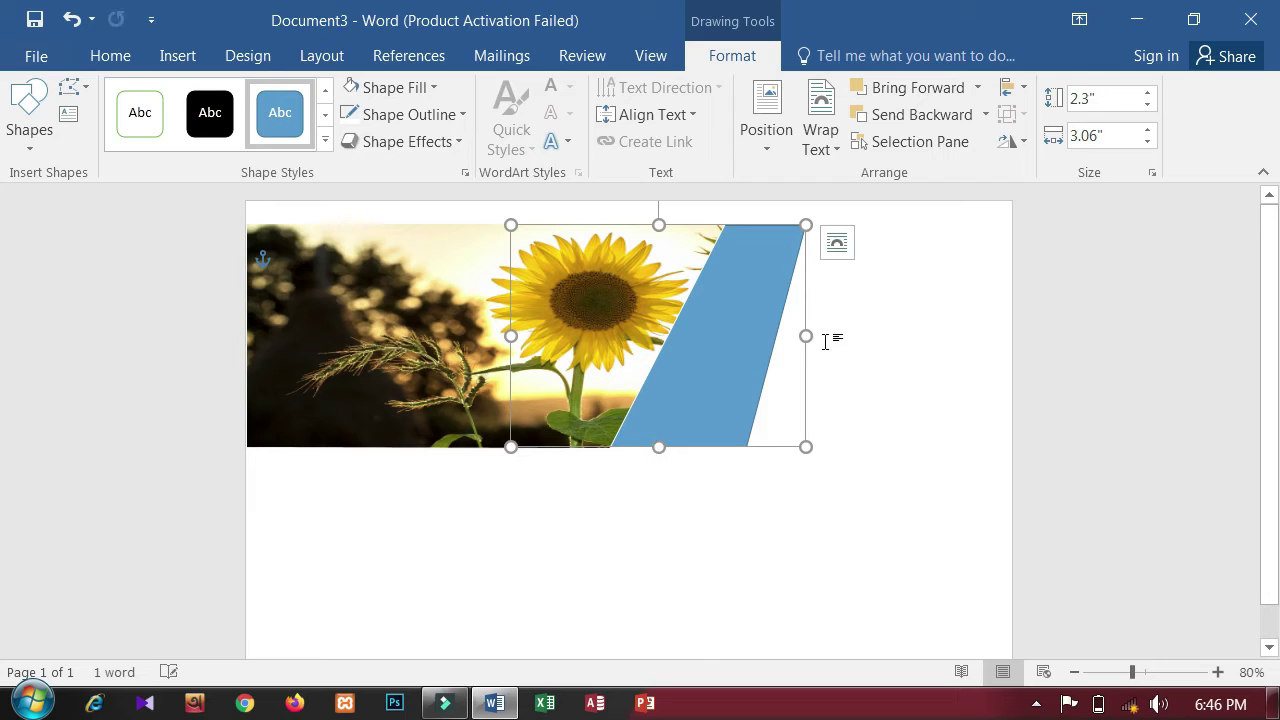
{"action": "left_click_drag", "start_coordinate": [806, 337], "coordinate": [758, 336]}
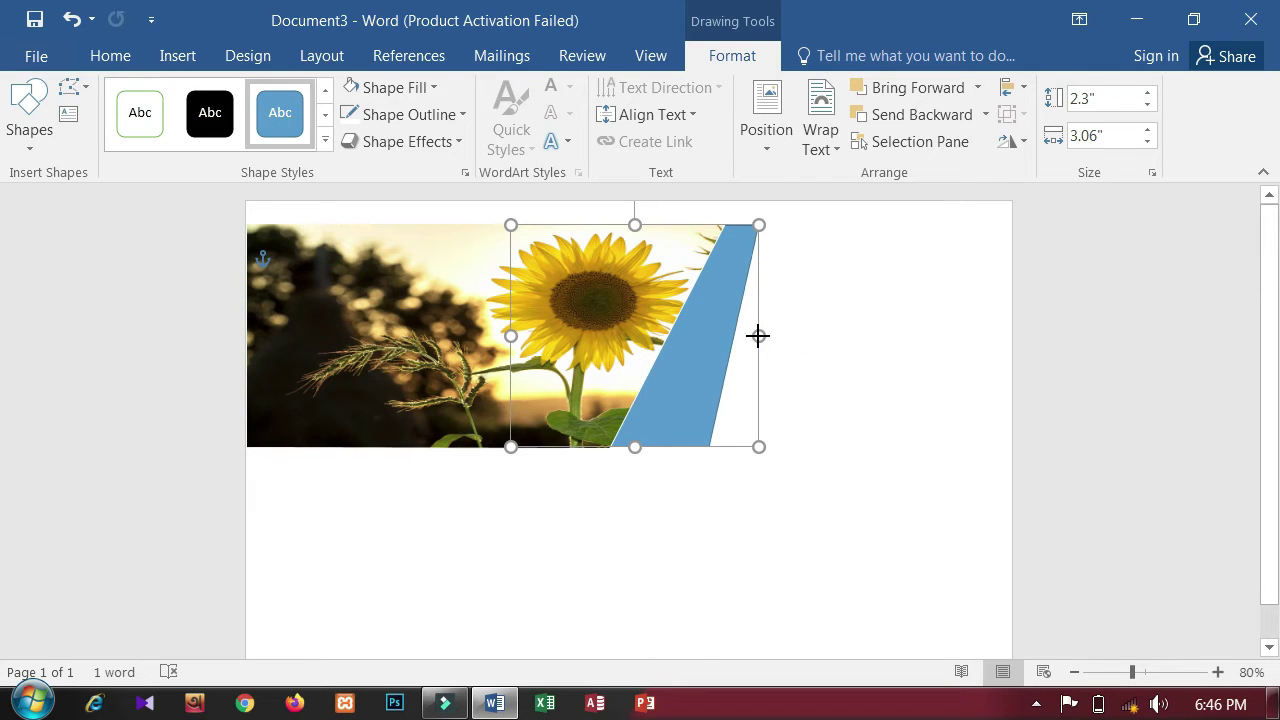
{"action": "left_click_drag", "start_coordinate": [513, 339], "coordinate": [254, 336]}
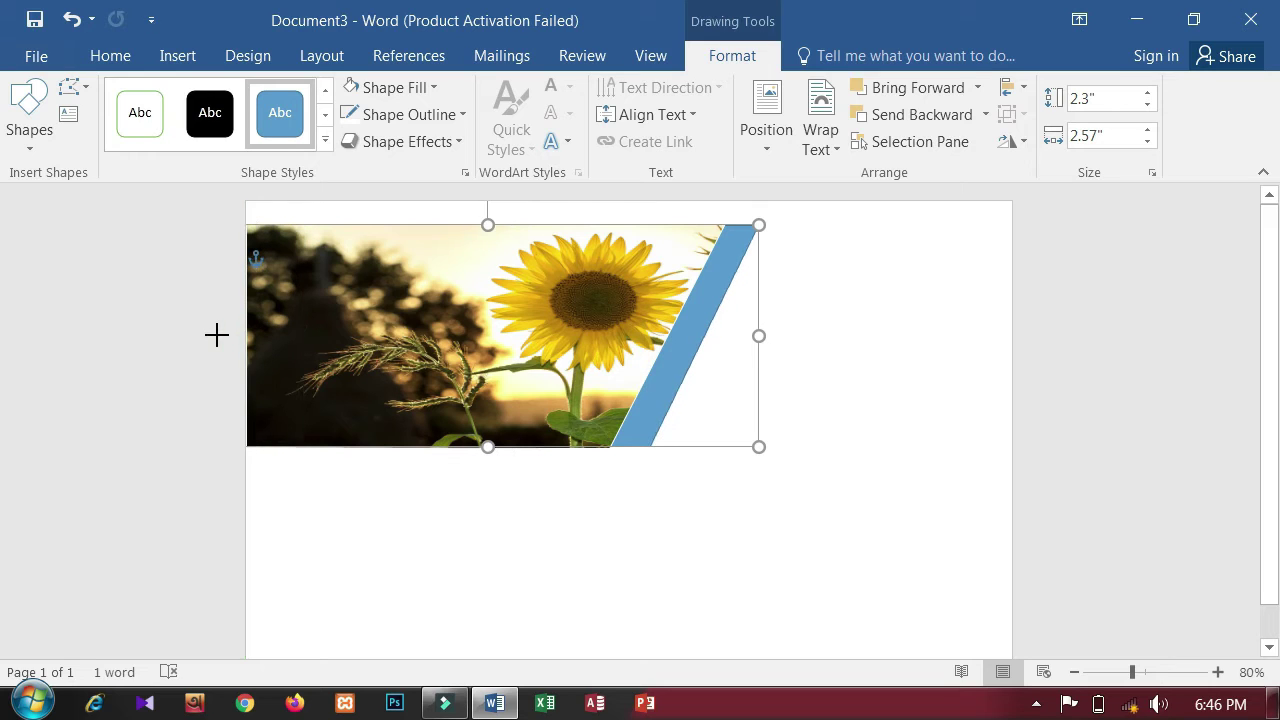
{"action": "left_click_drag", "start_coordinate": [254, 336], "coordinate": [209, 334]}
Step: Give the parallelogram a white outline and a White, Background 1, Darker 5% fill
{"action": "left_click", "coordinate": [450, 120]}
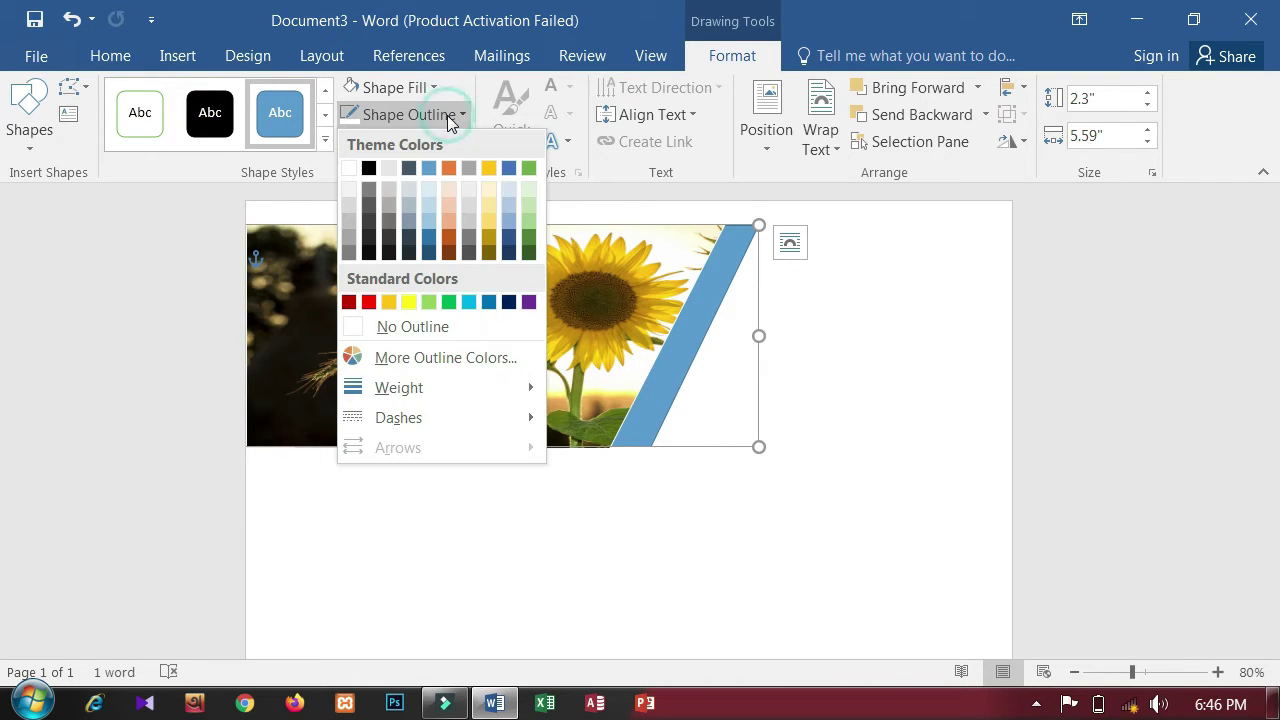
{"action": "left_click", "coordinate": [356, 169]}
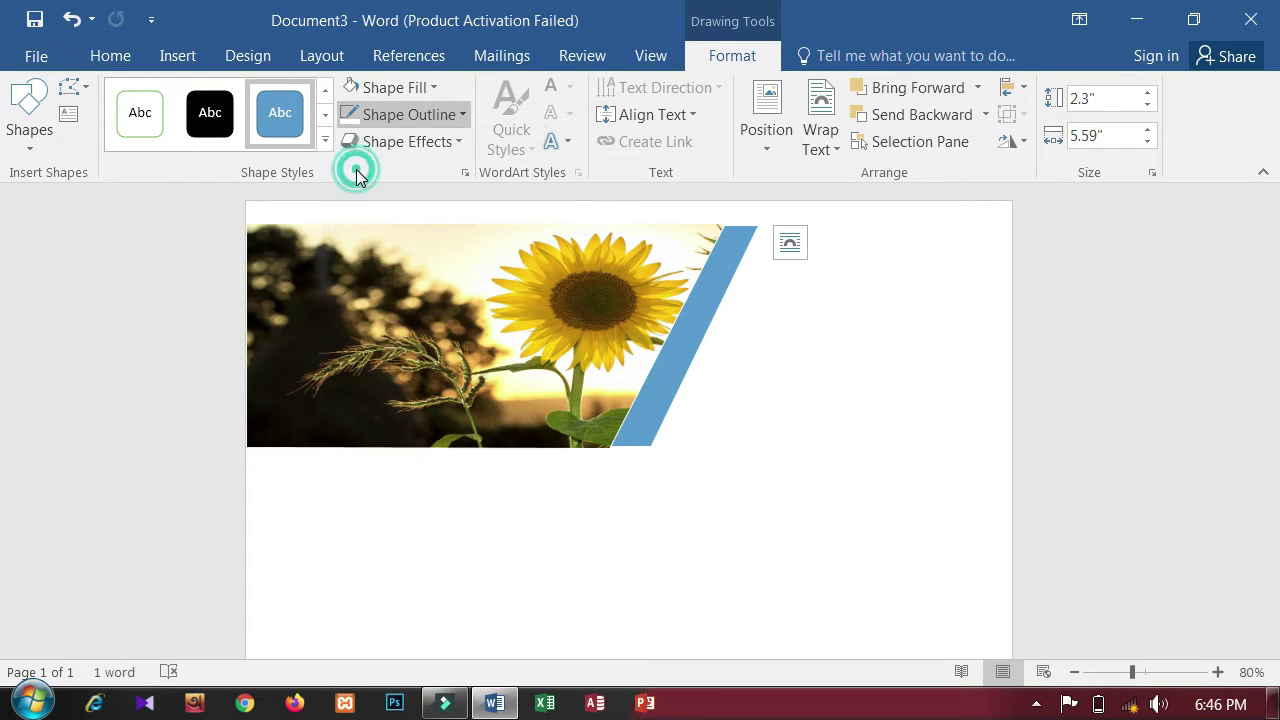
{"action": "left_click", "coordinate": [435, 88]}
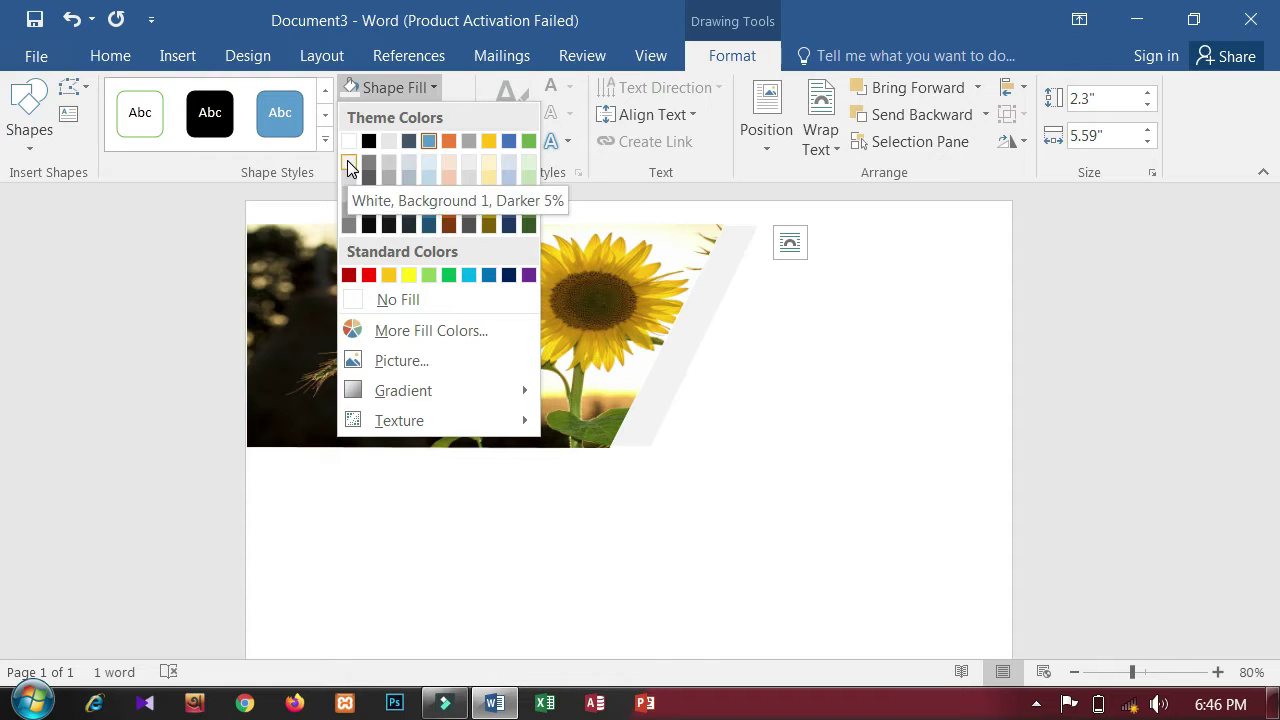
{"action": "left_click", "coordinate": [347, 162]}
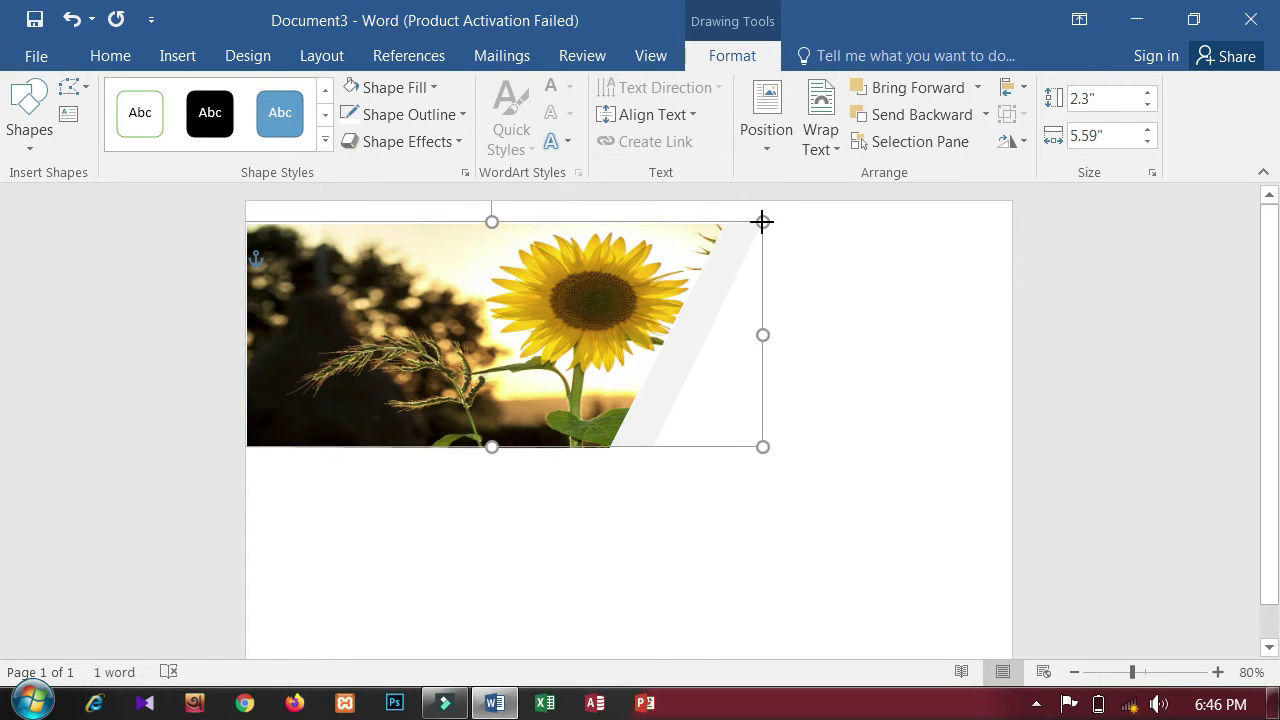
{"action": "left_click", "coordinate": [785, 328]}
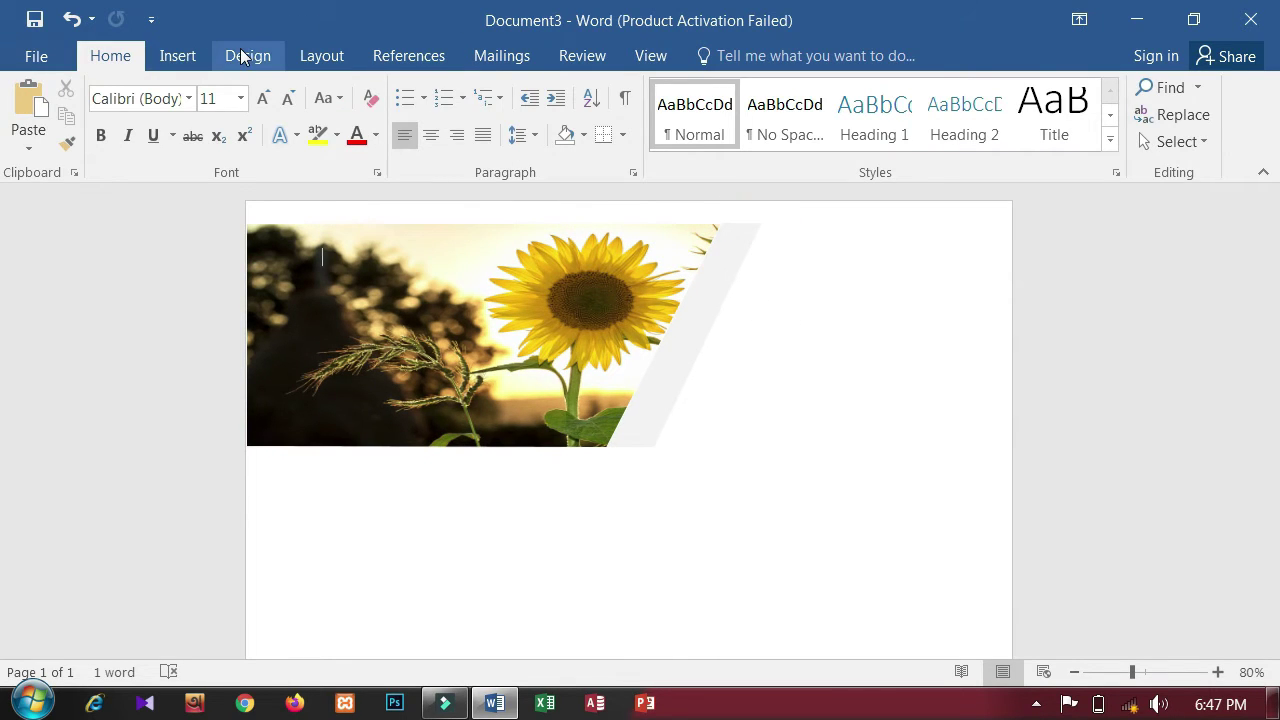
Step: Draw a 0.23-inch-high bar across the full page top, filled Blue, Accent 5, Darker 25%
{"action": "left_click", "coordinate": [177, 57]}
{"action": "left_click", "coordinate": [337, 148]}
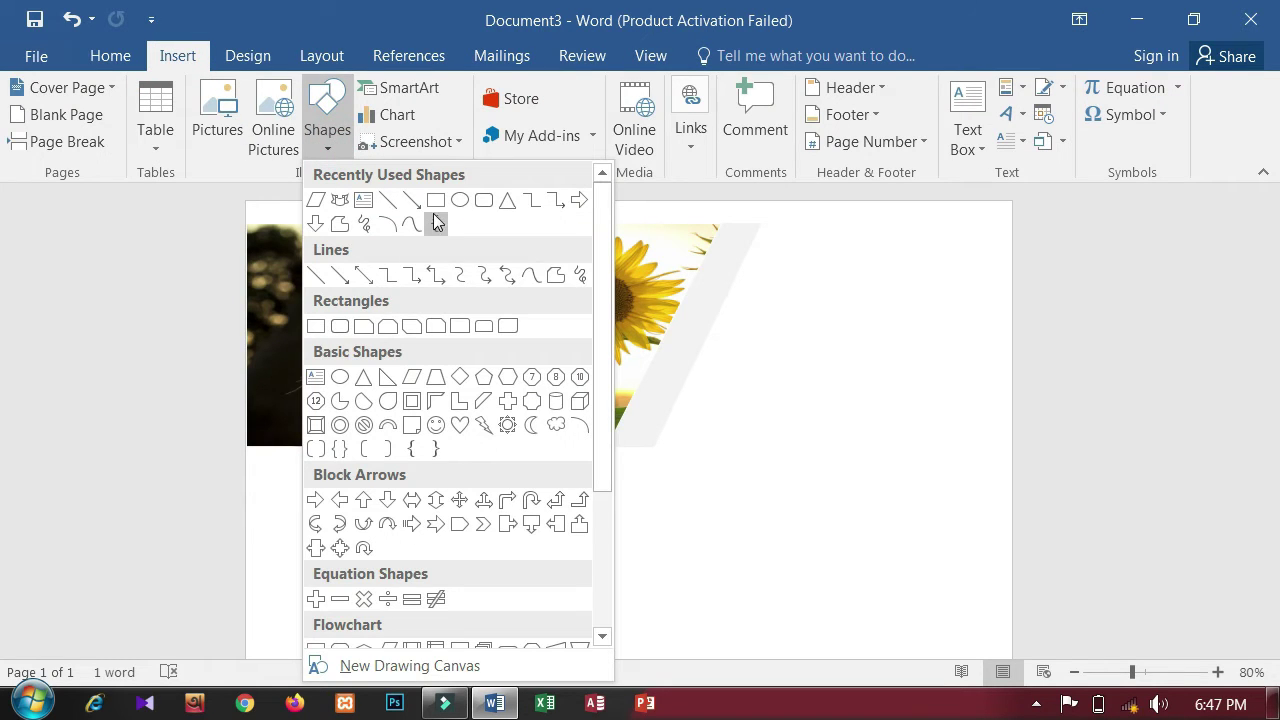
{"action": "left_click", "coordinate": [436, 201]}
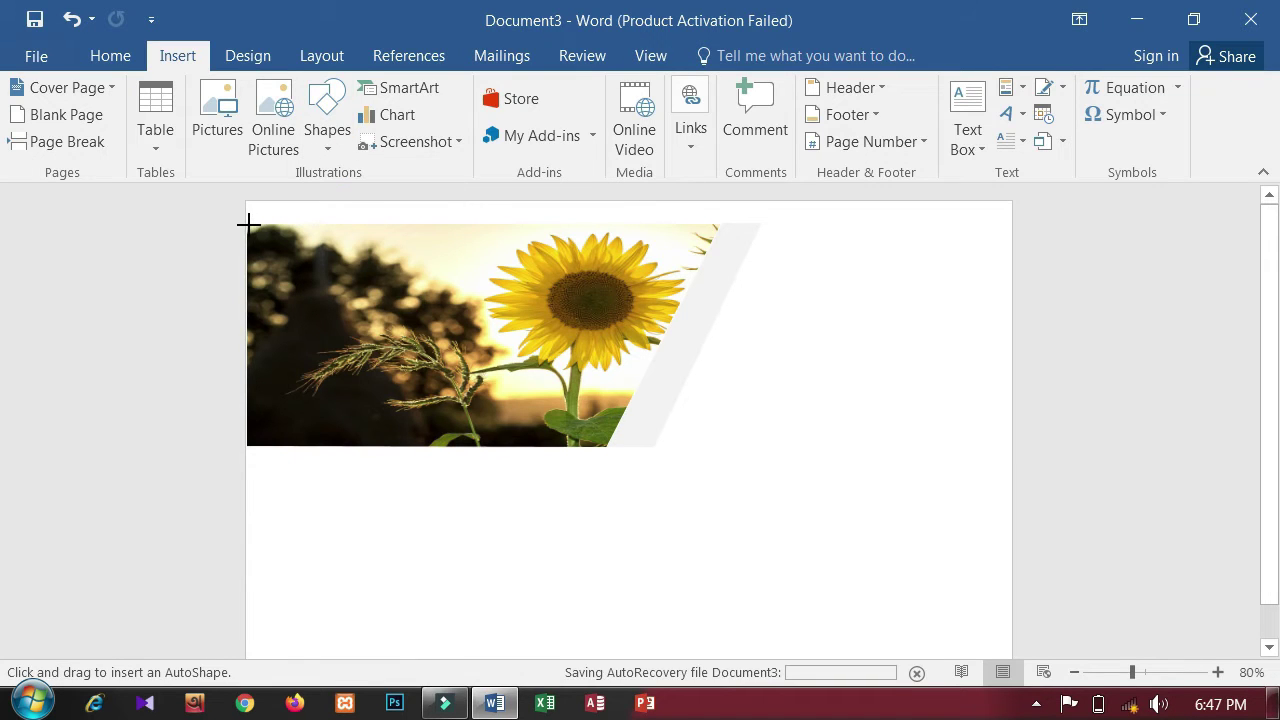
{"action": "left_click_drag", "start_coordinate": [247, 224], "coordinate": [549, 206]}
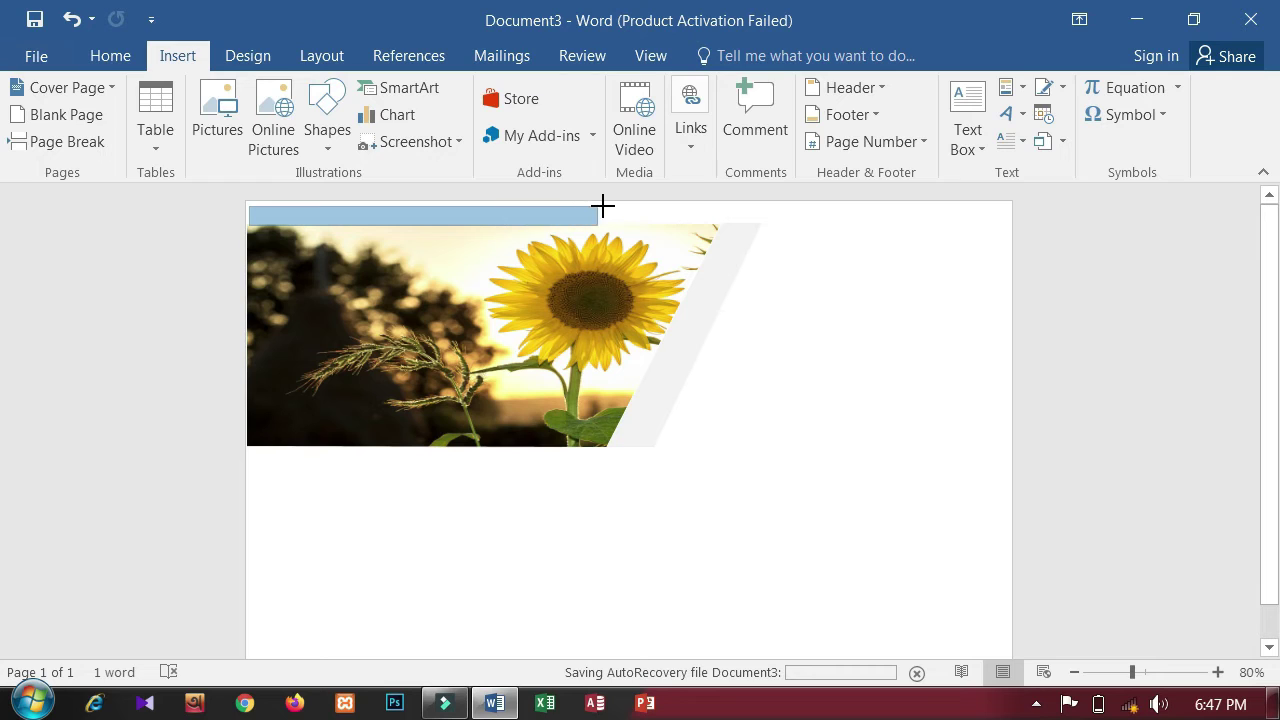
{"action": "left_click_drag", "start_coordinate": [549, 206], "coordinate": [1012, 199]}
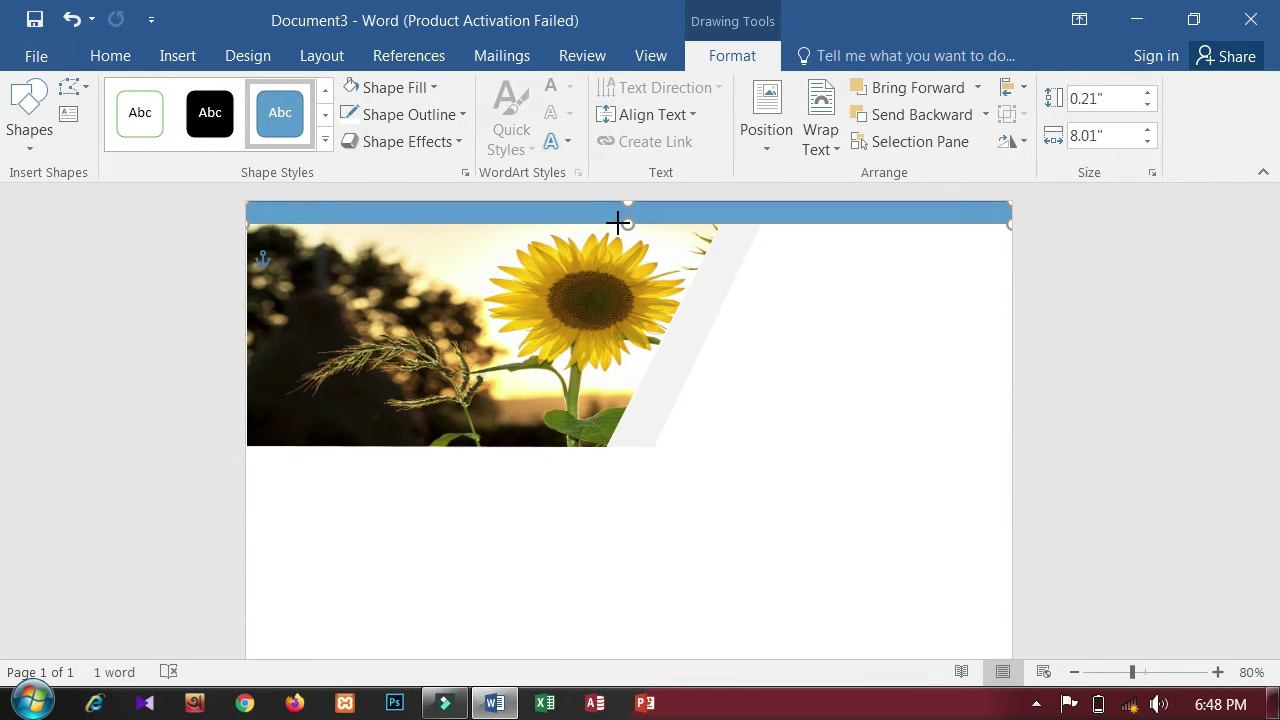
{"action": "left_click_drag", "start_coordinate": [617, 222], "coordinate": [627, 224]}
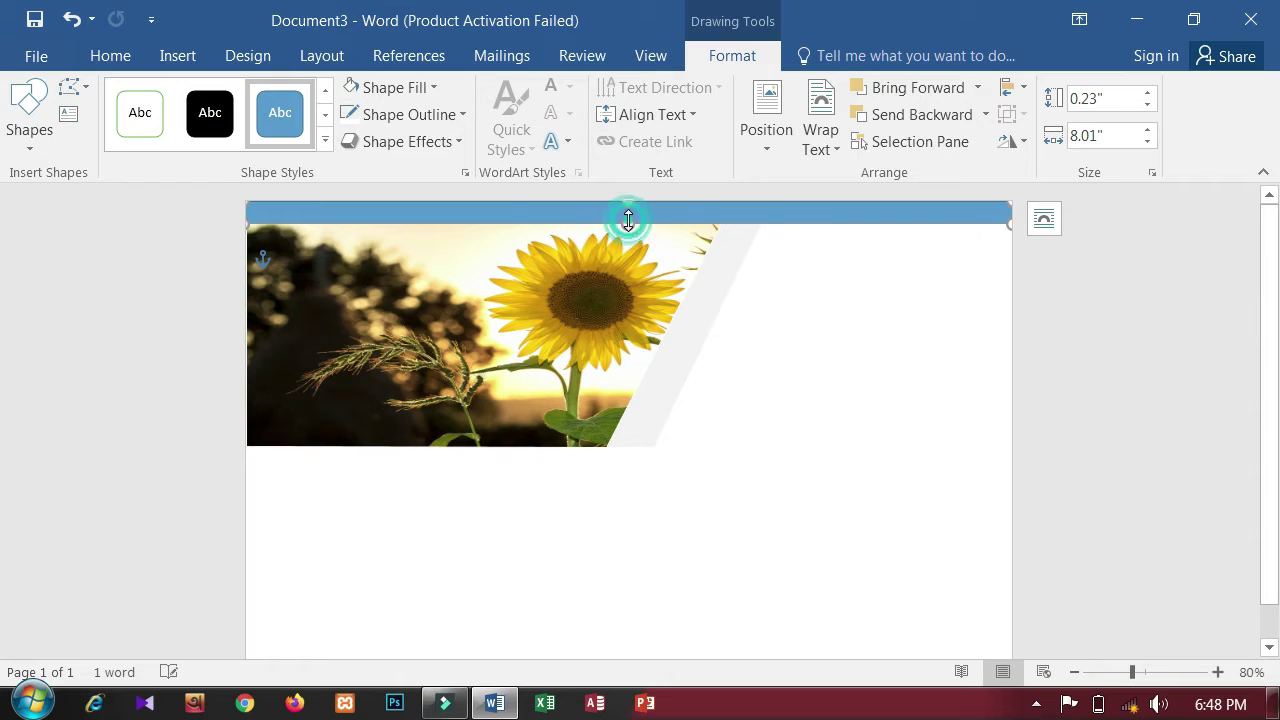
{"action": "left_click", "coordinate": [432, 90]}
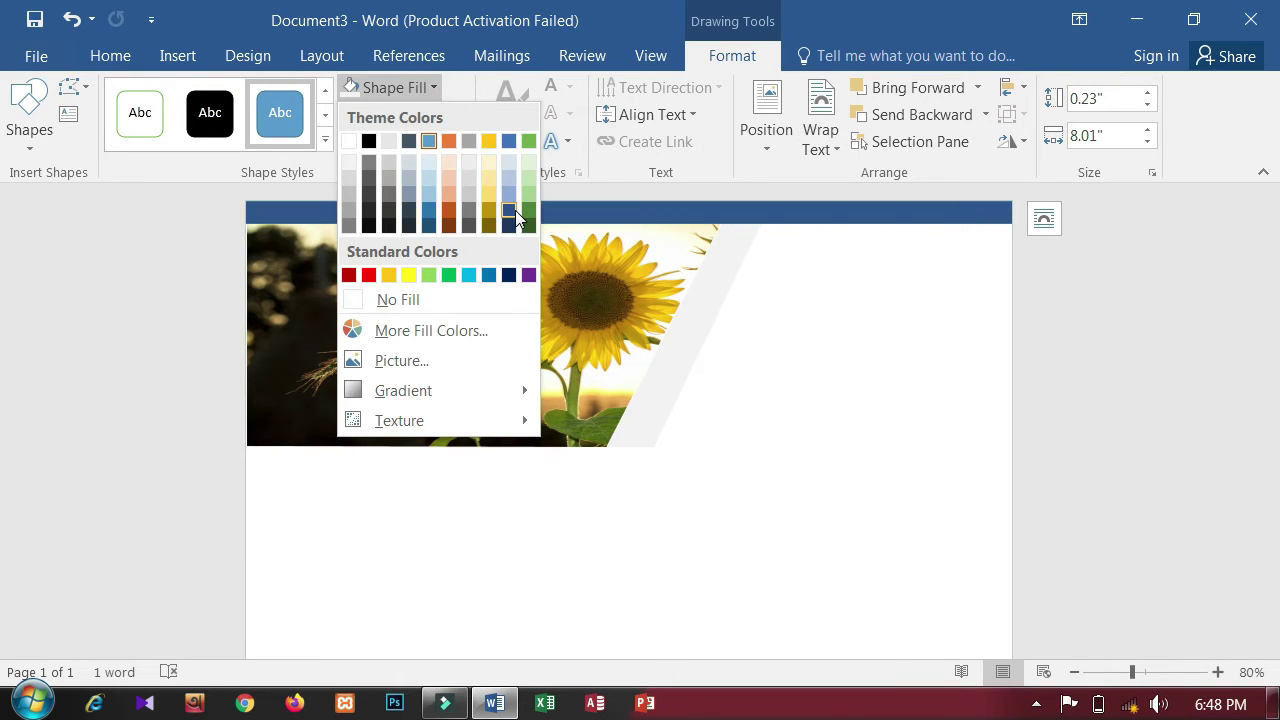
{"action": "left_click", "coordinate": [515, 212]}
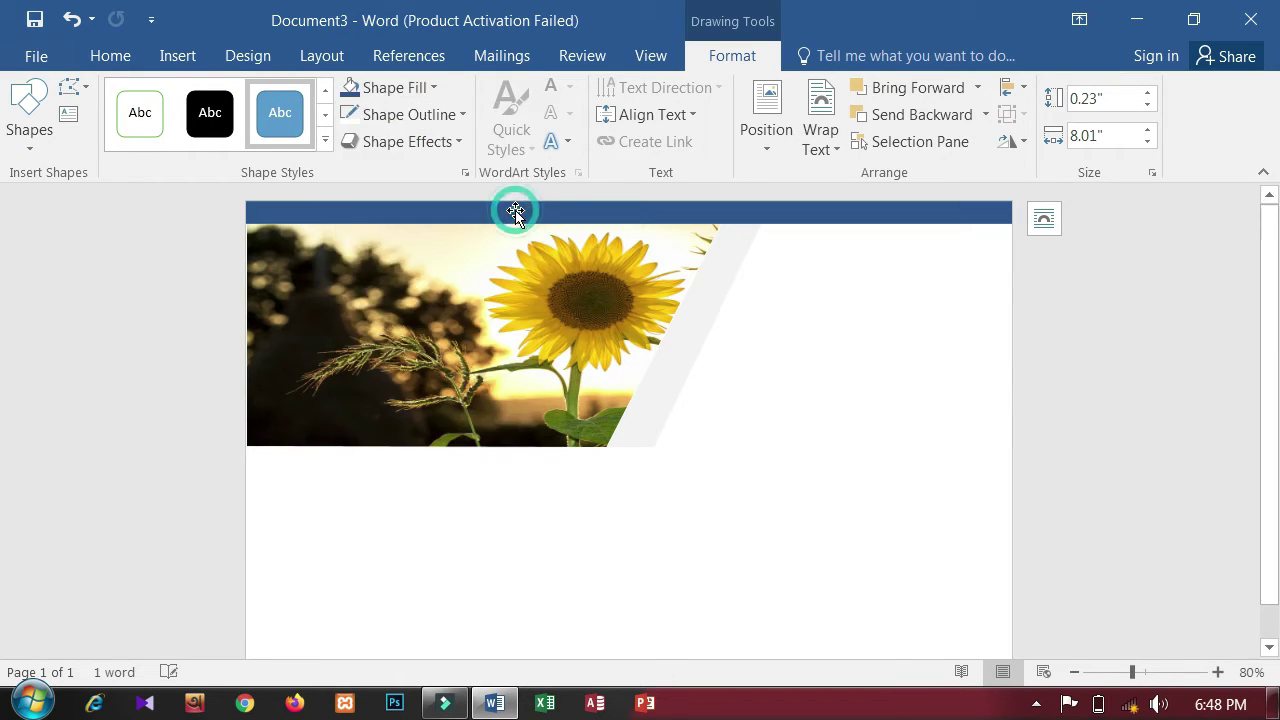
{"action": "left_click", "coordinate": [892, 313]}
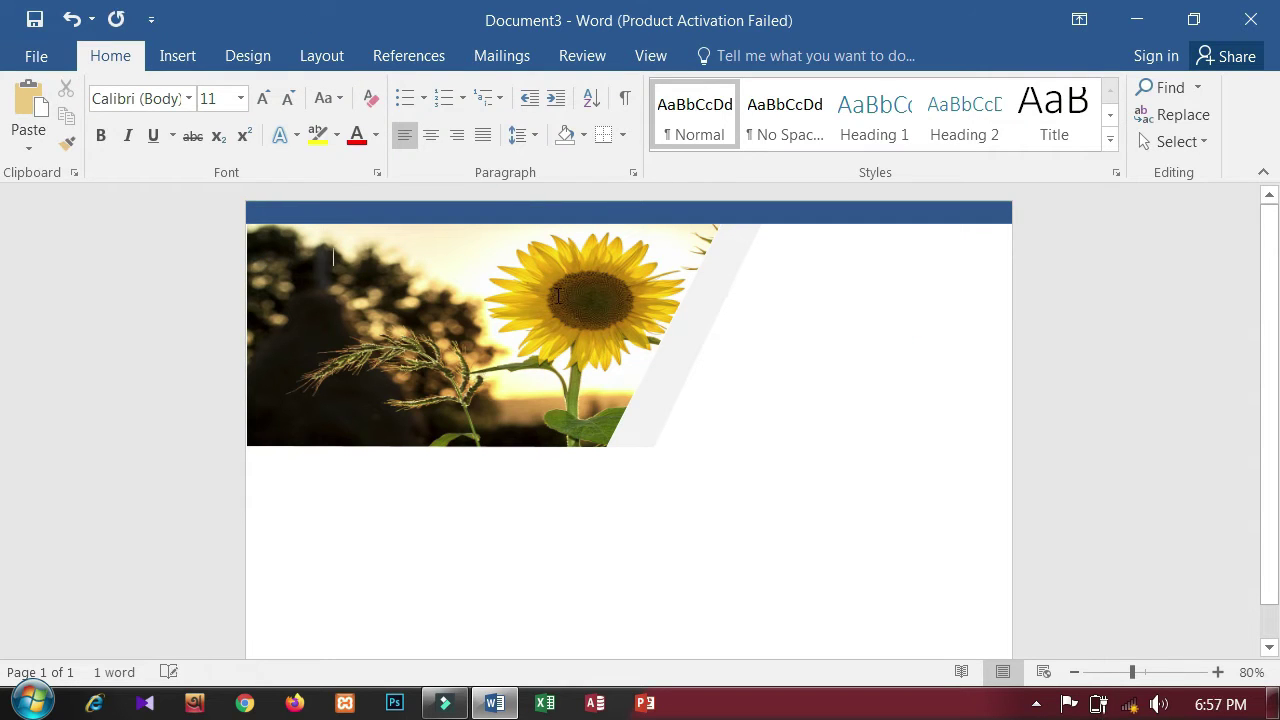
Step: Draw a small vertical rectangle hanging from the blue bar at the page's top right
{"action": "left_click", "coordinate": [180, 58]}
{"action": "left_click", "coordinate": [324, 140]}
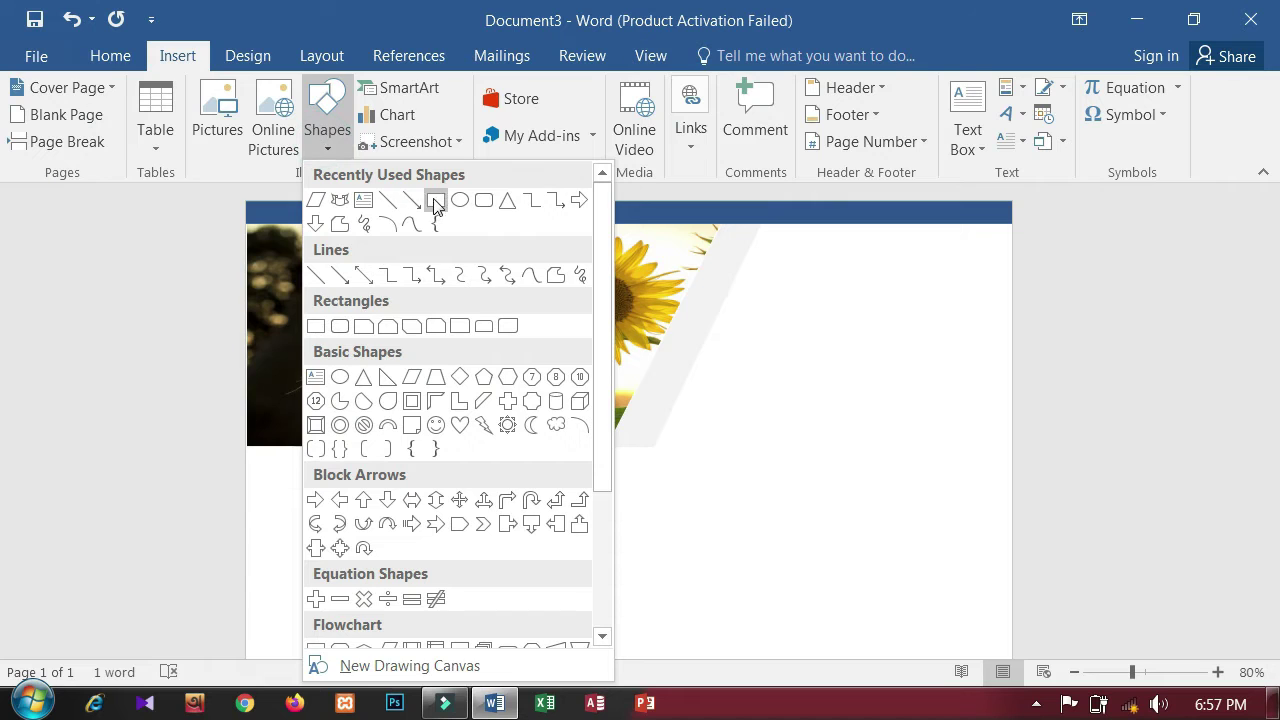
{"action": "left_click", "coordinate": [433, 200]}
{"action": "mouse_move", "coordinate": [871, 310]}
{"action": "left_mouse_down"}
{"action": "mouse_move", "coordinate": [940, 201]}
{"action": "mouse_move", "coordinate": [947, 236]}
{"action": "left_mouse_up"}
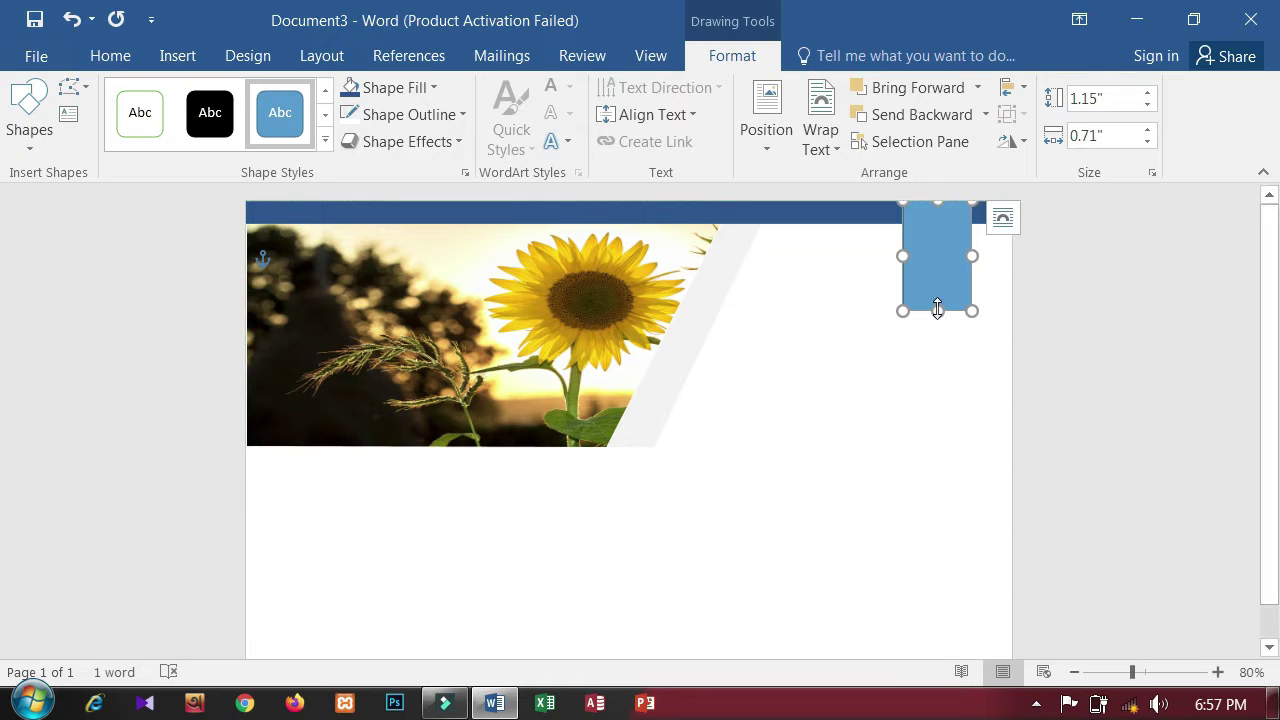
{"action": "left_click_drag", "start_coordinate": [937, 309], "coordinate": [938, 321]}
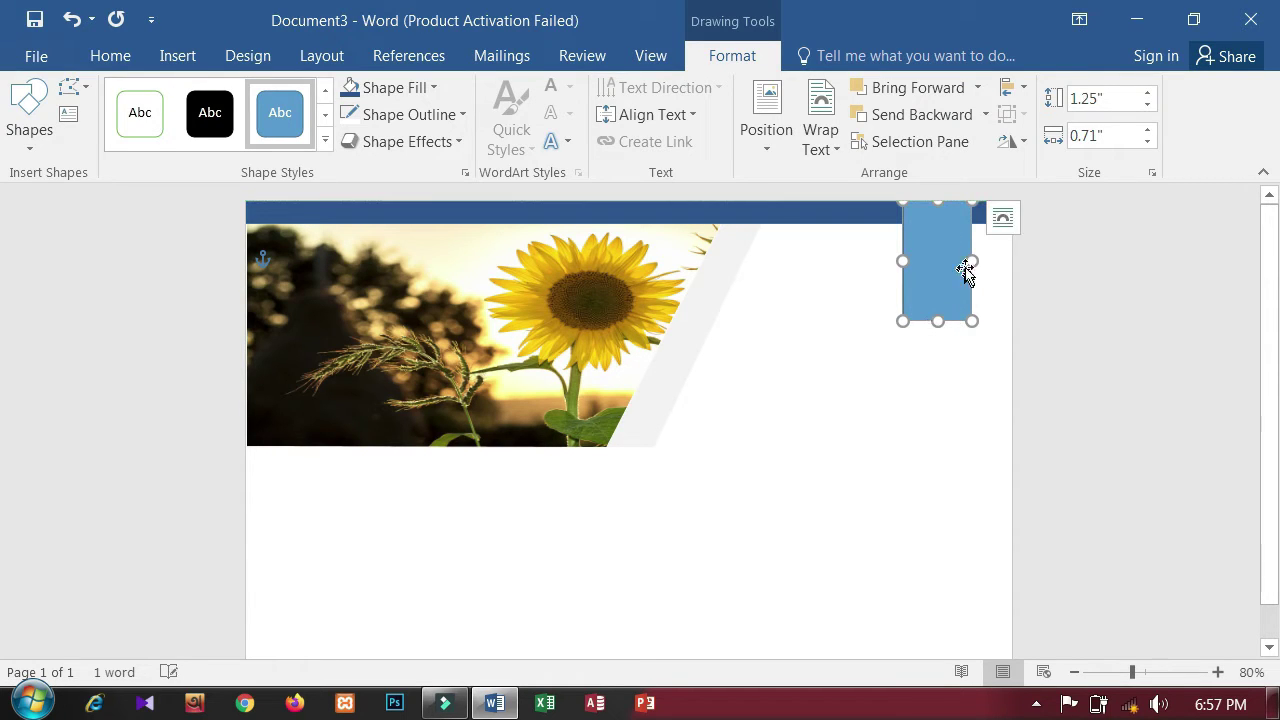
{"action": "left_click_drag", "start_coordinate": [969, 263], "coordinate": [978, 263]}
Step: Fill the small rectangle with gold and give it a white outline
{"action": "left_click", "coordinate": [410, 88]}
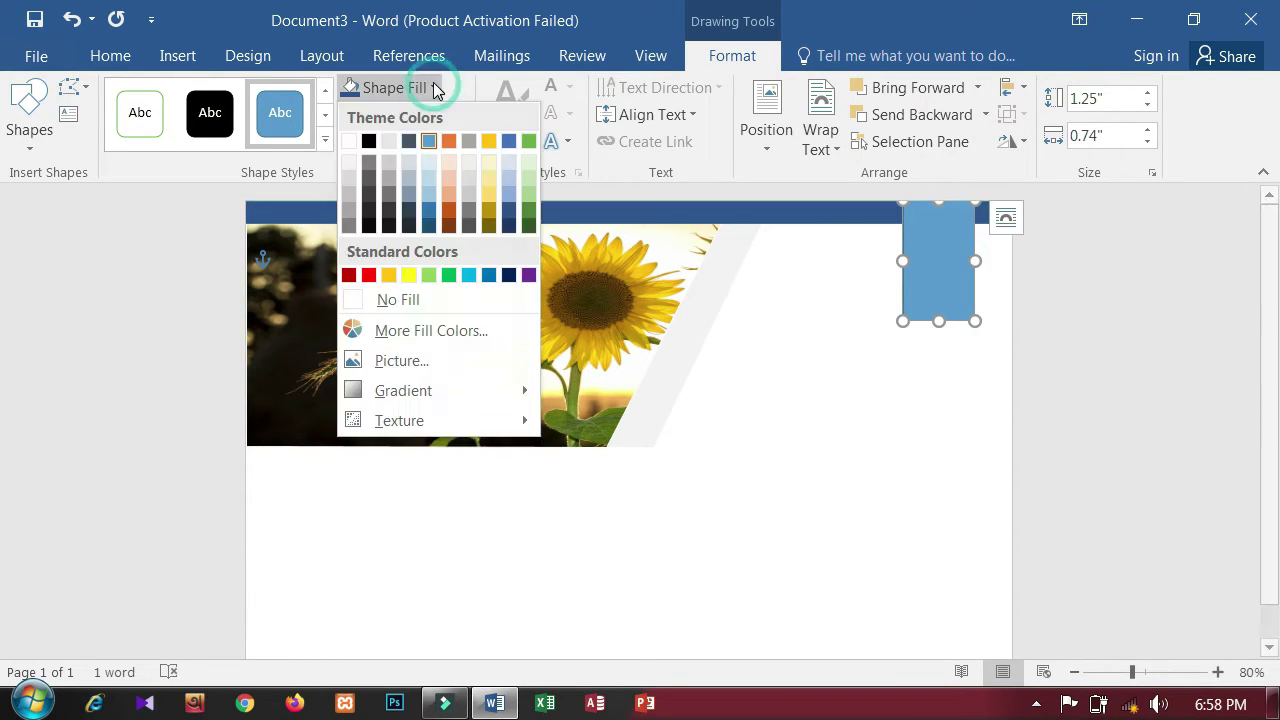
{"action": "left_click", "coordinate": [388, 274]}
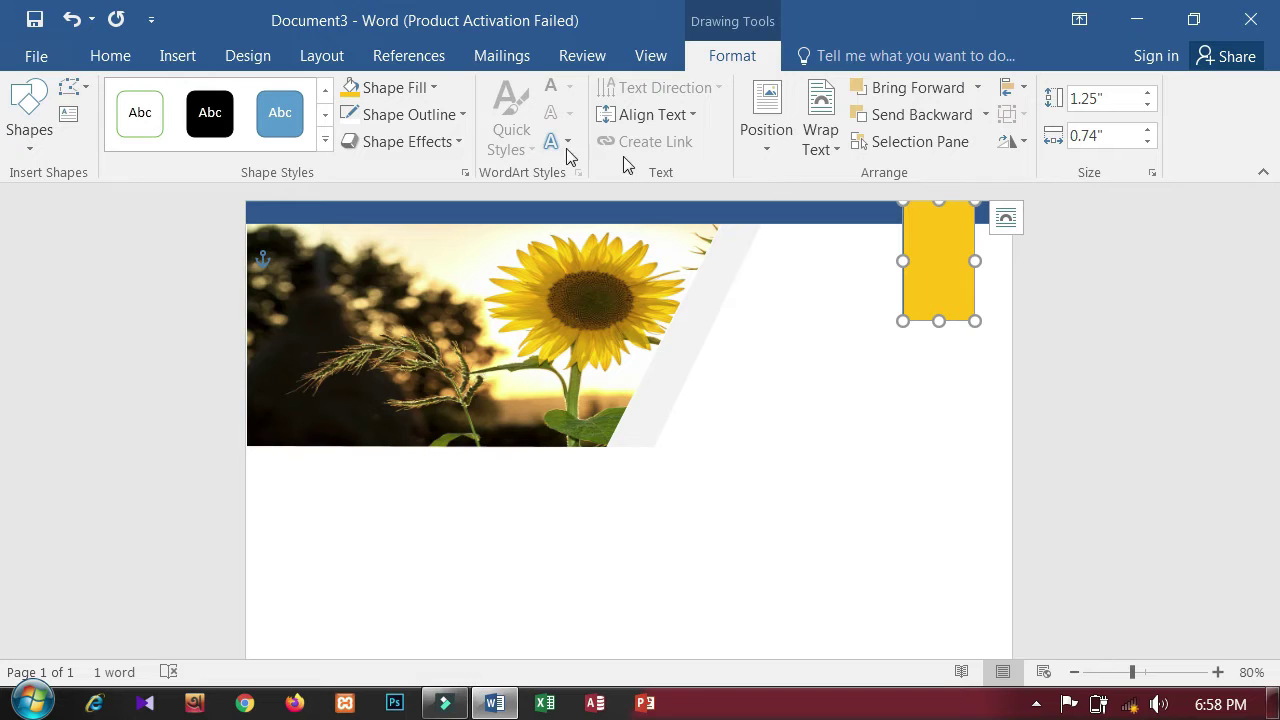
{"action": "left_click", "coordinate": [448, 118]}
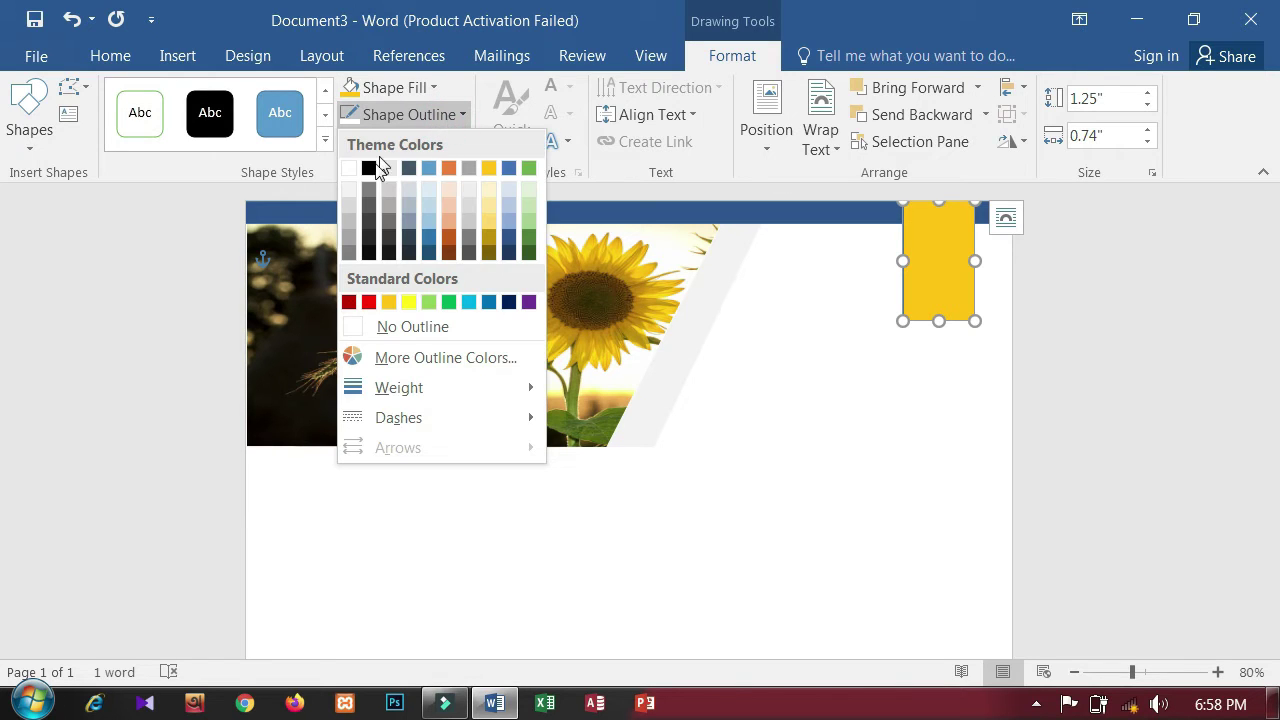
{"action": "left_click", "coordinate": [350, 170]}
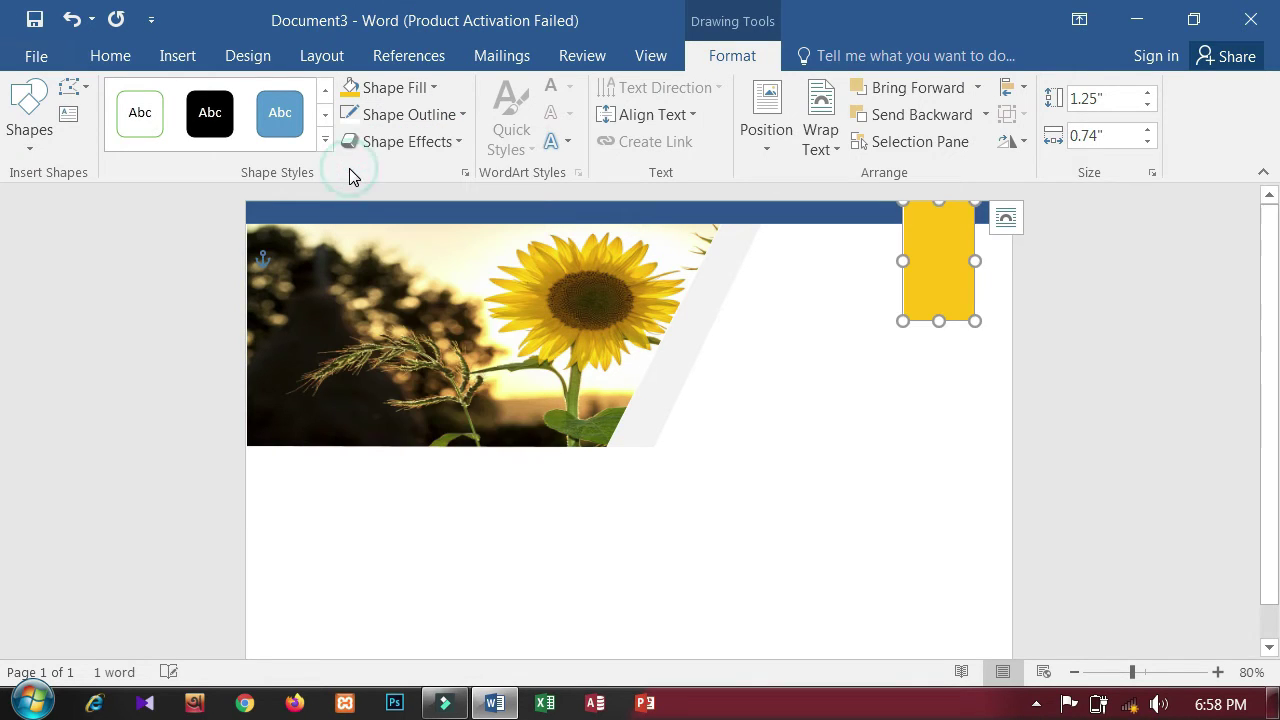
{"action": "left_click", "coordinate": [899, 369]}
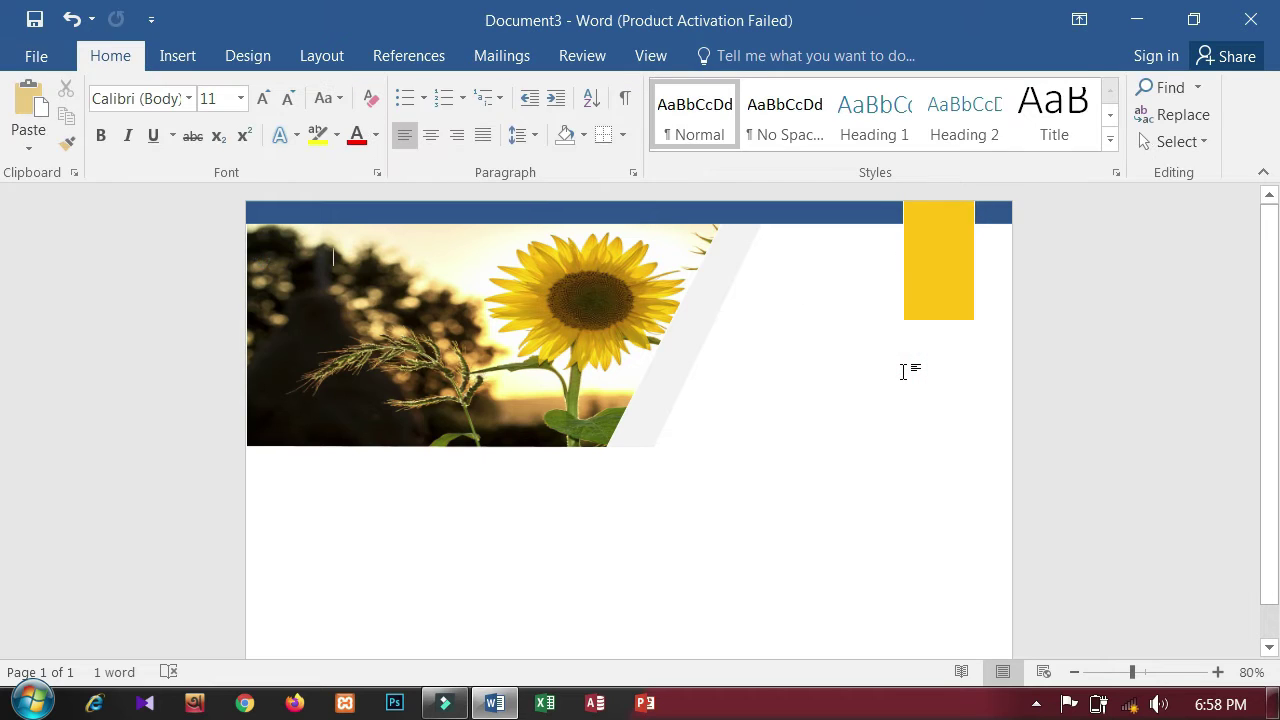
Step: Insert orange-outline WordArt reading 2020, narrowed so it wraps as 20 over 20
{"action": "left_click", "coordinate": [180, 62]}
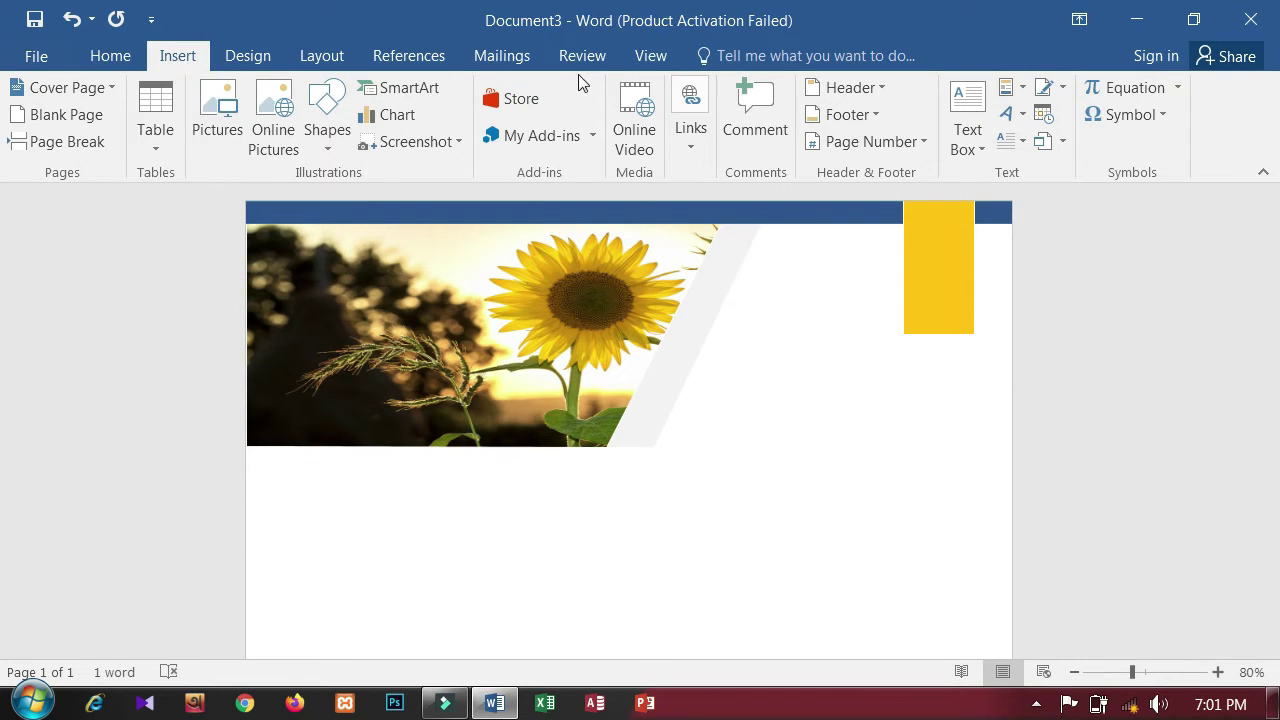
{"action": "left_click", "coordinate": [1022, 112]}
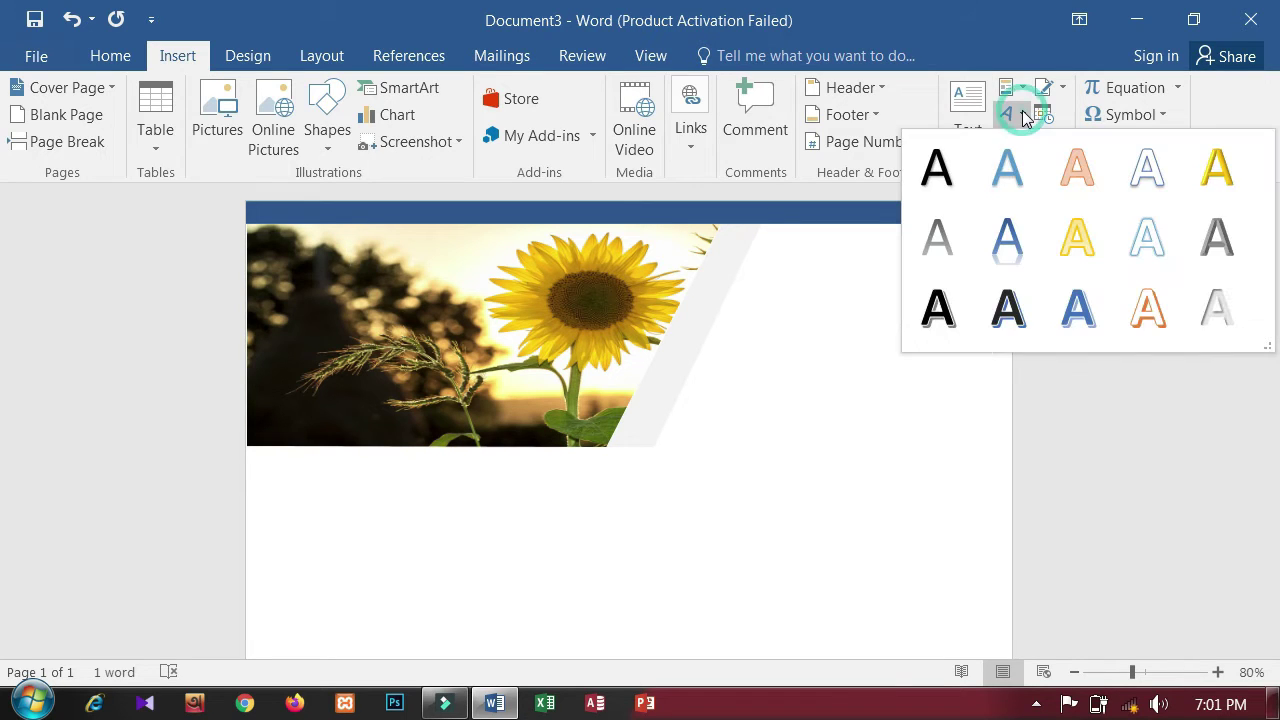
{"action": "left_click", "coordinate": [1069, 168]}
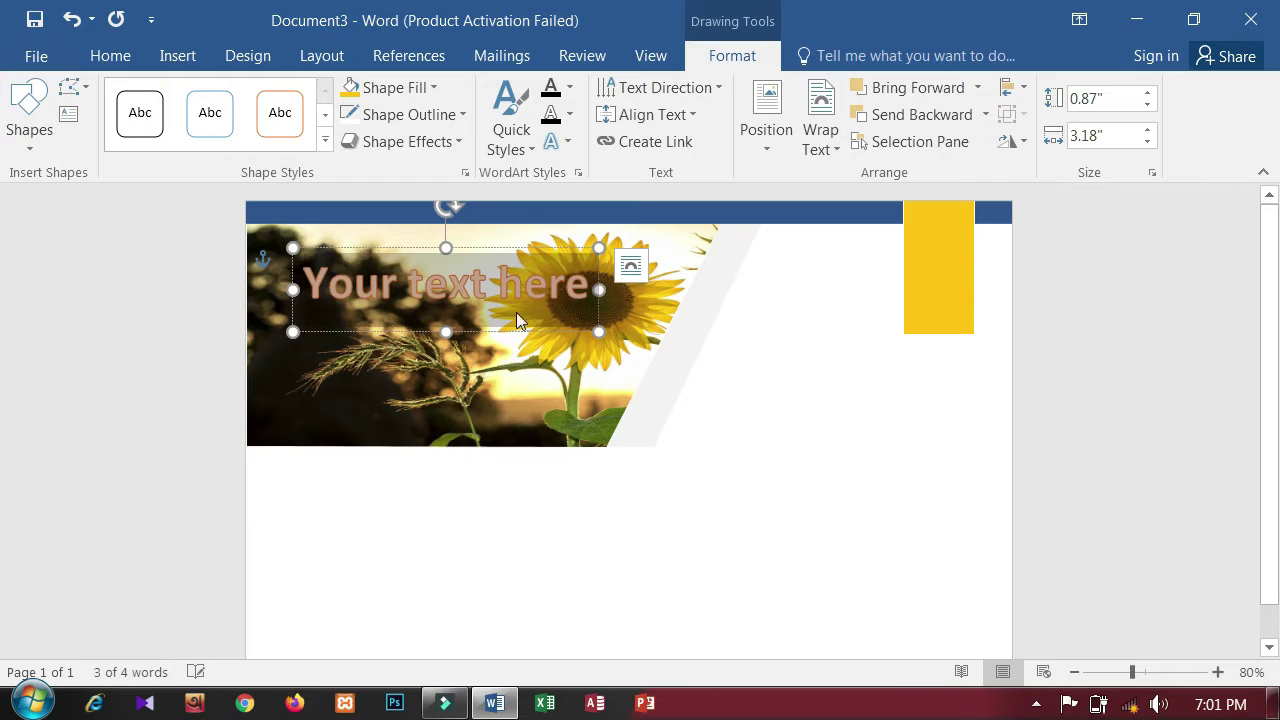
{"action": "left_click_drag", "start_coordinate": [479, 254], "coordinate": [794, 474]}
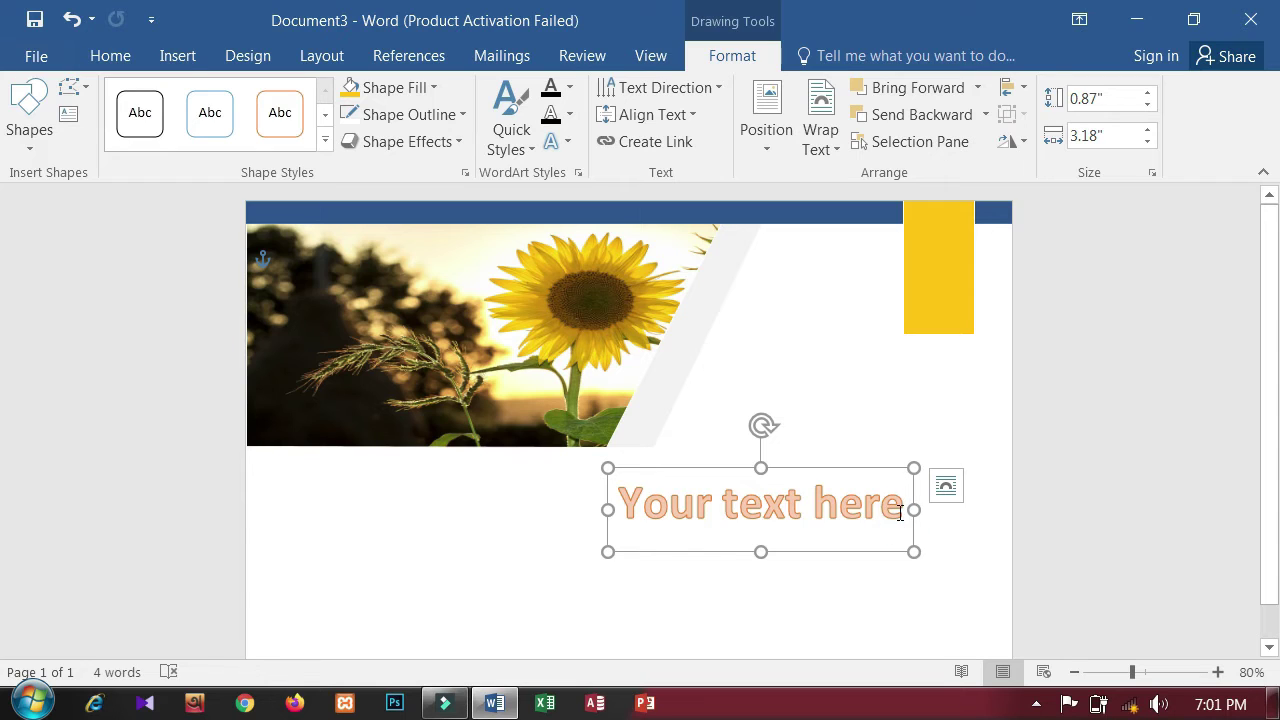
{"action": "left_click_drag", "start_coordinate": [907, 511], "coordinate": [722, 510]}
{"action": "key", "text": "ctrl+a"}
{"action": "key", "text": "Delete"}
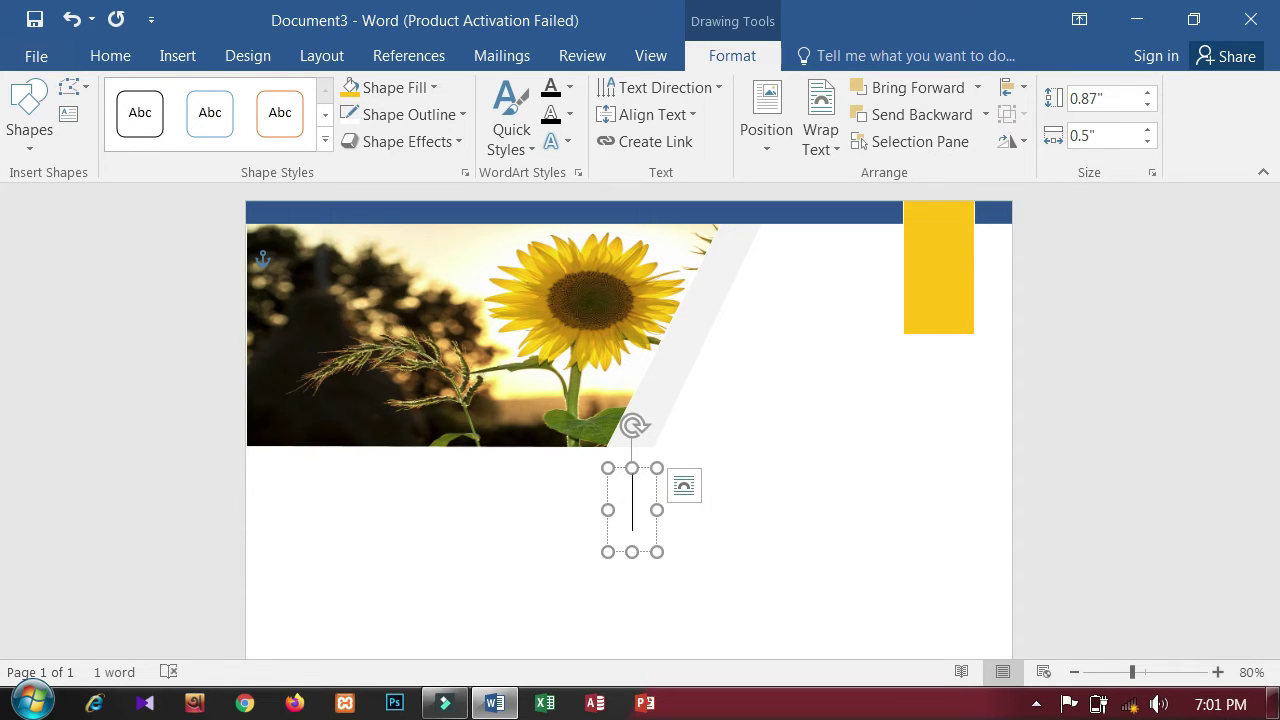
{"action": "type", "text": "2020"}
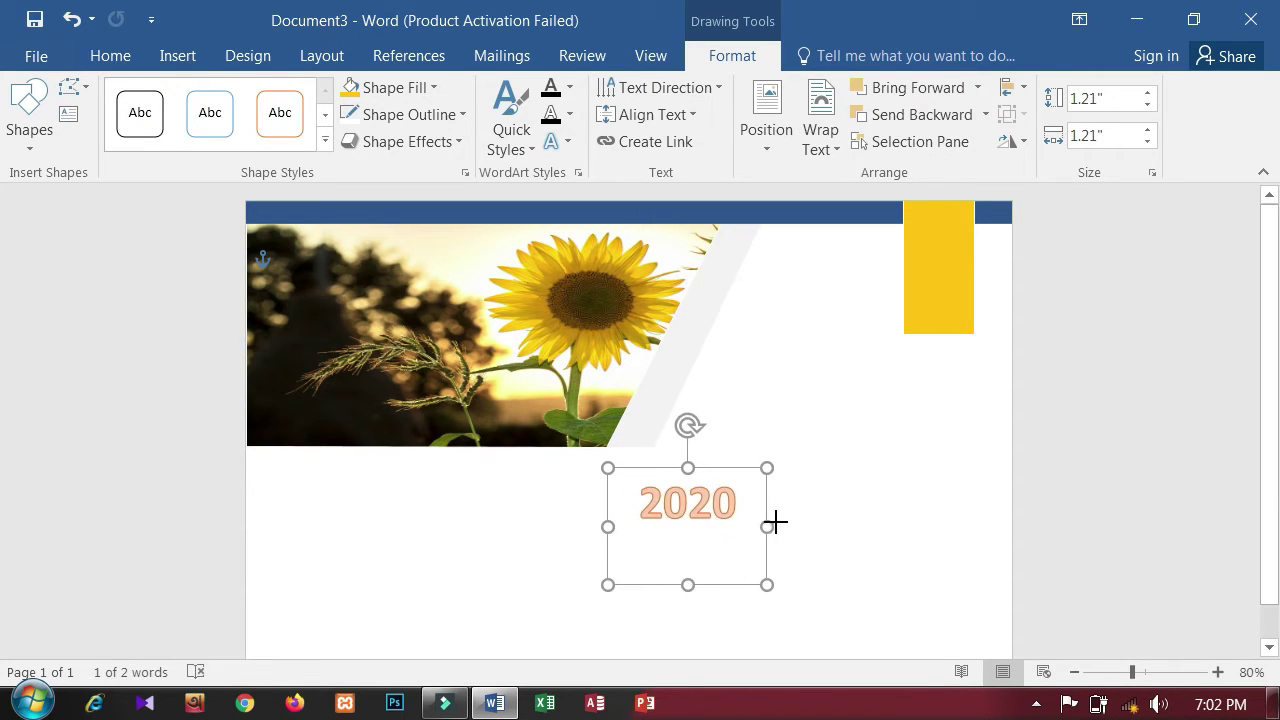
{"action": "left_click_drag", "start_coordinate": [768, 525], "coordinate": [679, 535]}
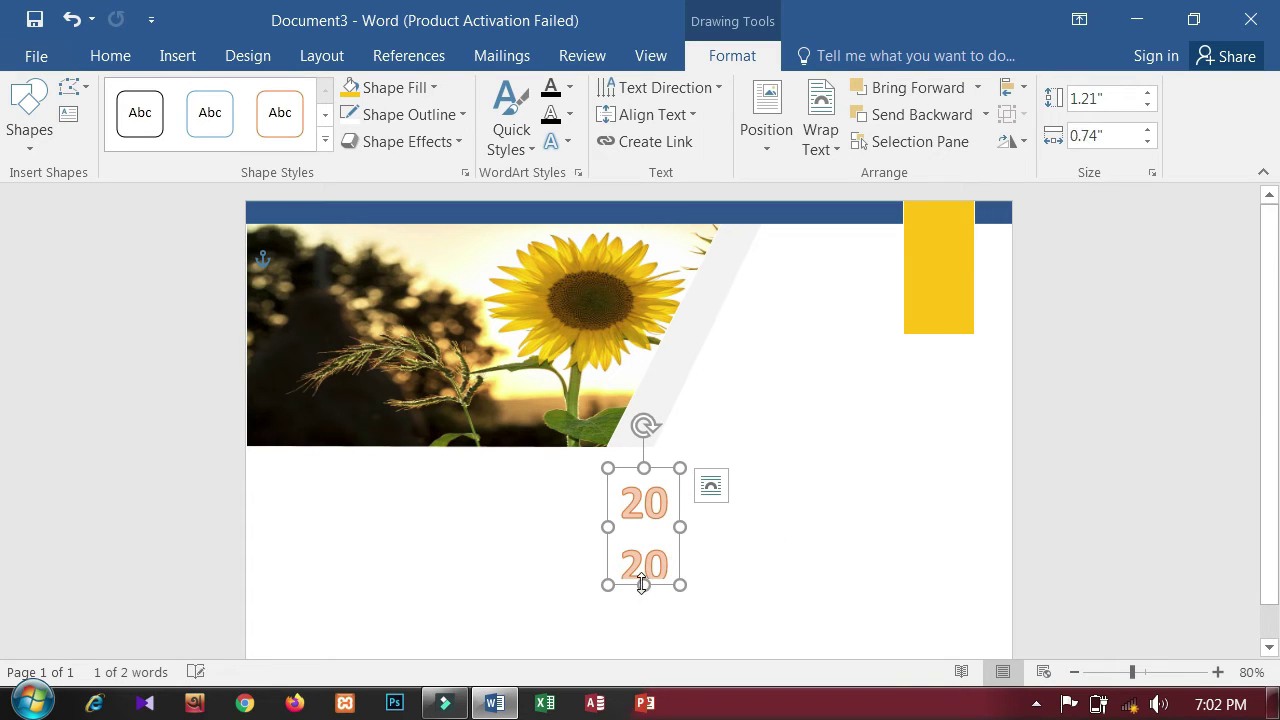
{"action": "left_click_drag", "start_coordinate": [643, 585], "coordinate": [645, 598]}
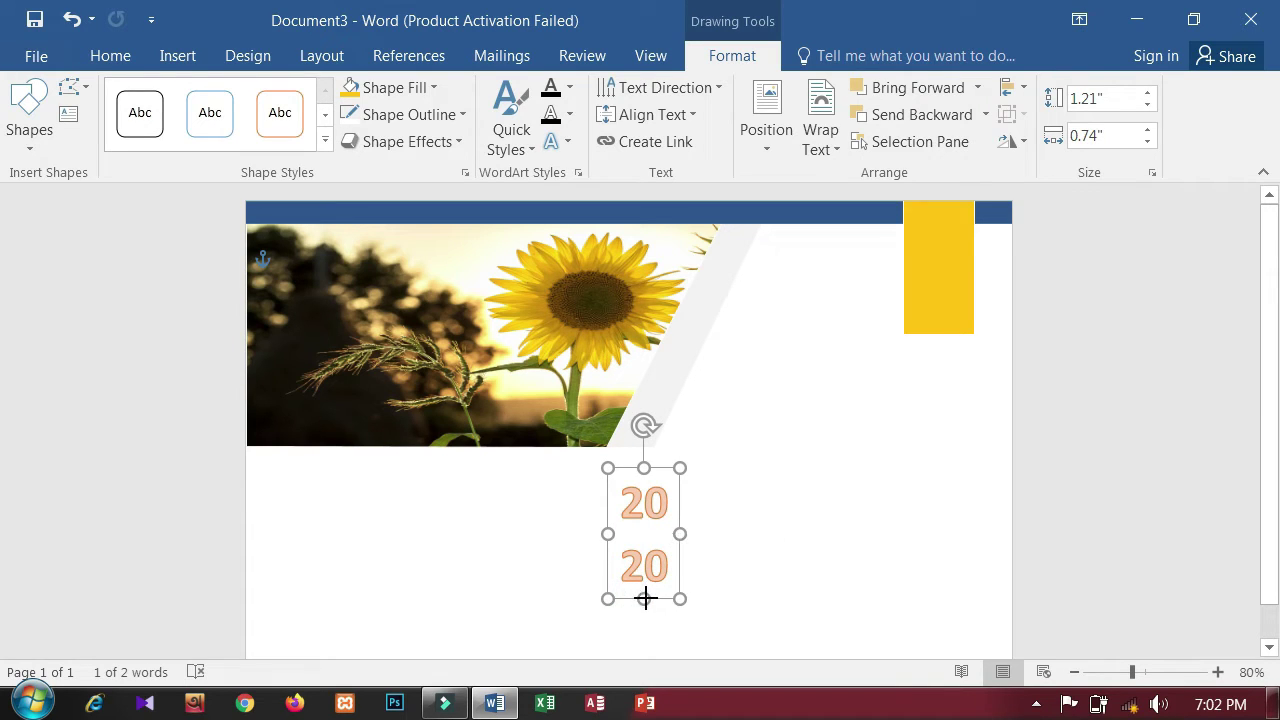
Step: Move the 2020 WordArt onto the gold bar and make its text white
{"action": "mouse_move", "coordinate": [665, 462]}
{"action": "left_mouse_down"}
{"action": "mouse_move", "coordinate": [972, 182]}
{"action": "mouse_move", "coordinate": [964, 196]}
{"action": "left_mouse_up"}
{"action": "left_click_drag", "start_coordinate": [960, 318], "coordinate": [951, 214]}
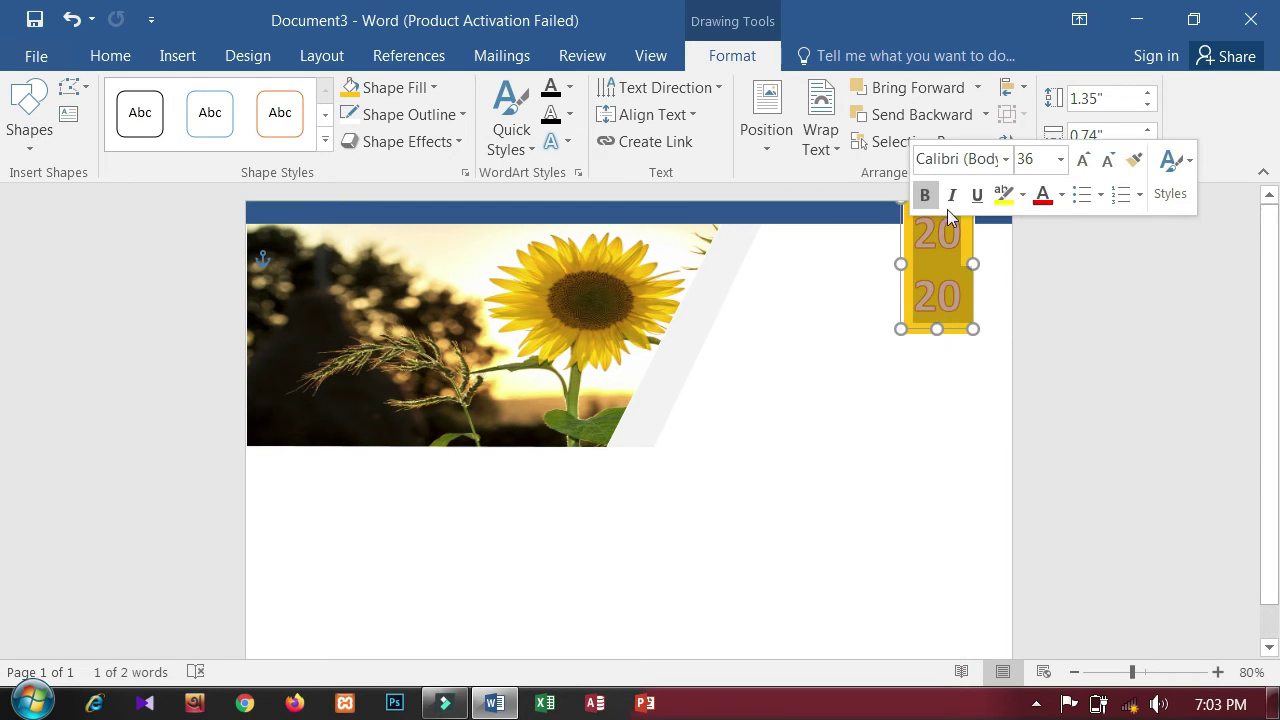
{"action": "left_click", "coordinate": [572, 89]}
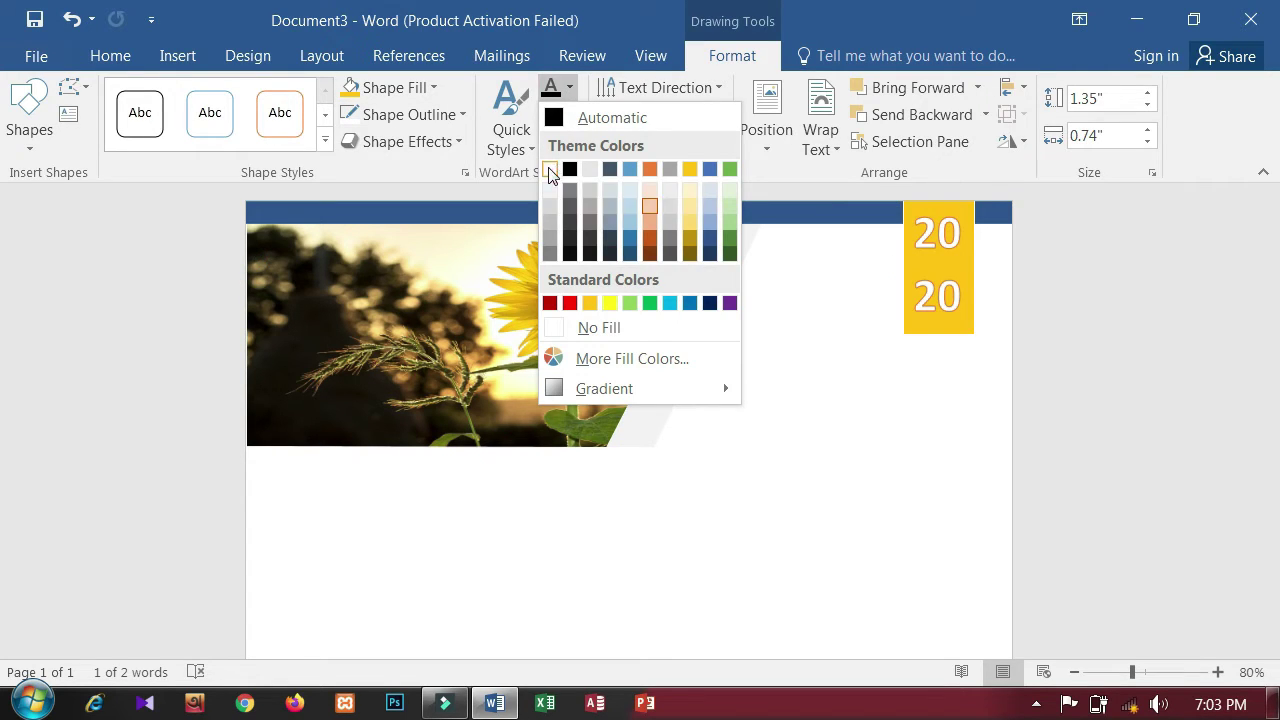
{"action": "left_click", "coordinate": [550, 175]}
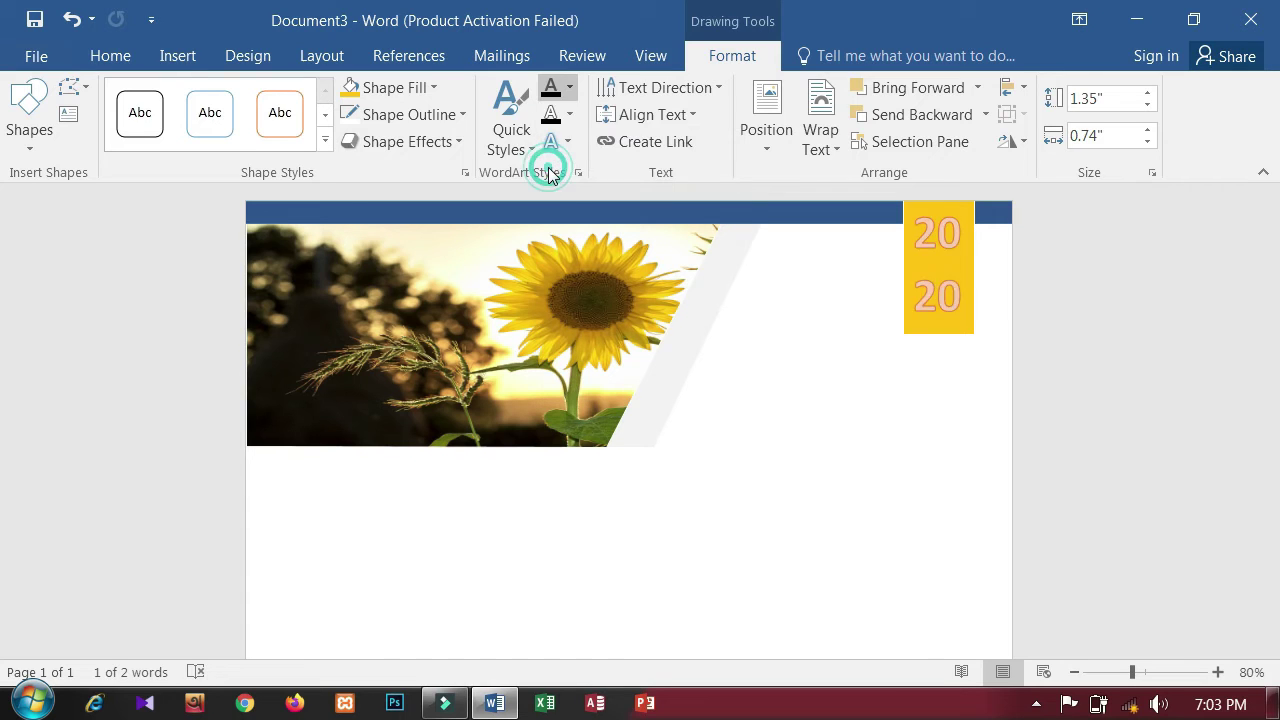
{"action": "left_click", "coordinate": [824, 378]}
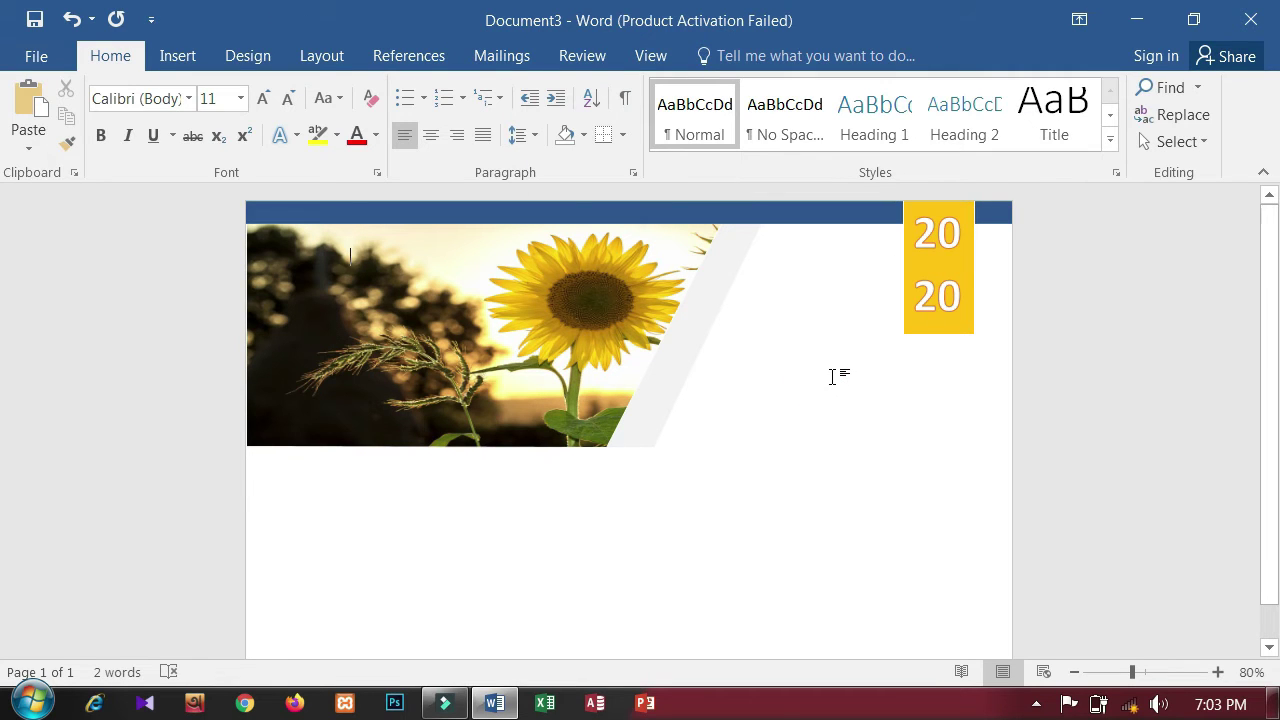
Step: Insert a table with 7 columns and 5 rows
{"action": "scroll", "coordinate": [391, 523], "scroll_direction": "down", "scroll_amount": 1}
{"action": "left_click", "coordinate": [391, 523]}
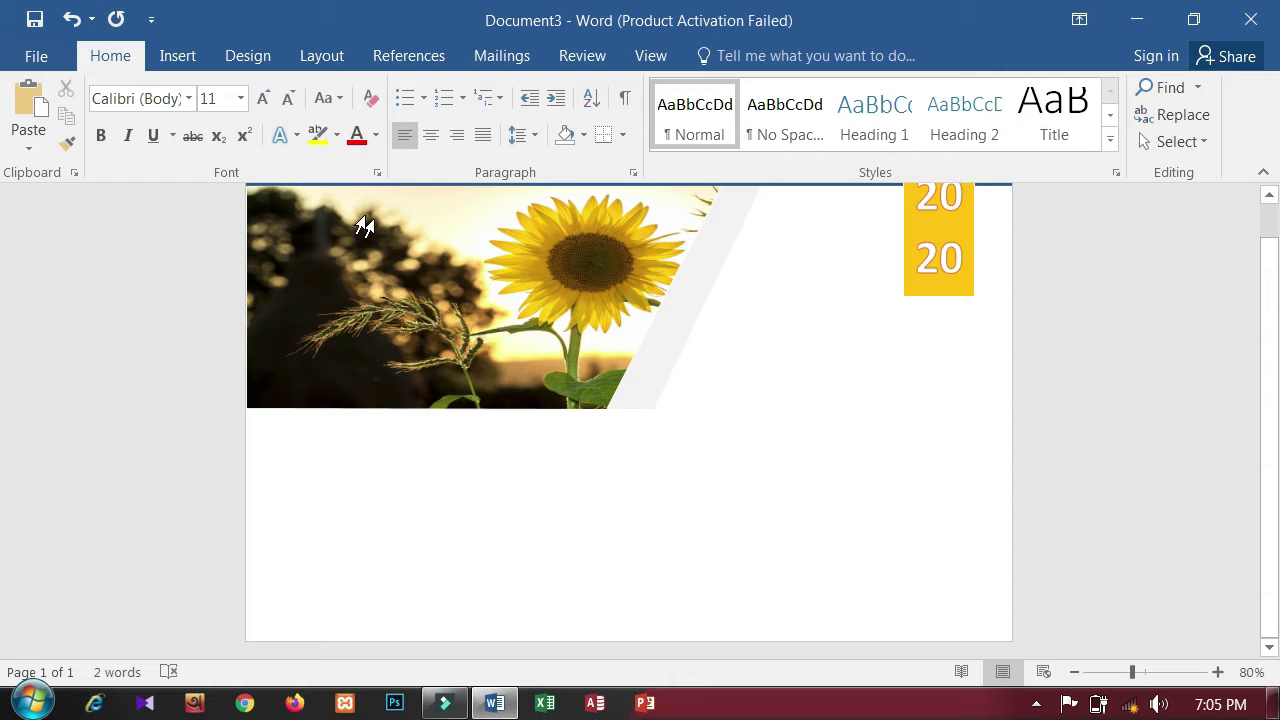
{"action": "left_click", "coordinate": [182, 60]}
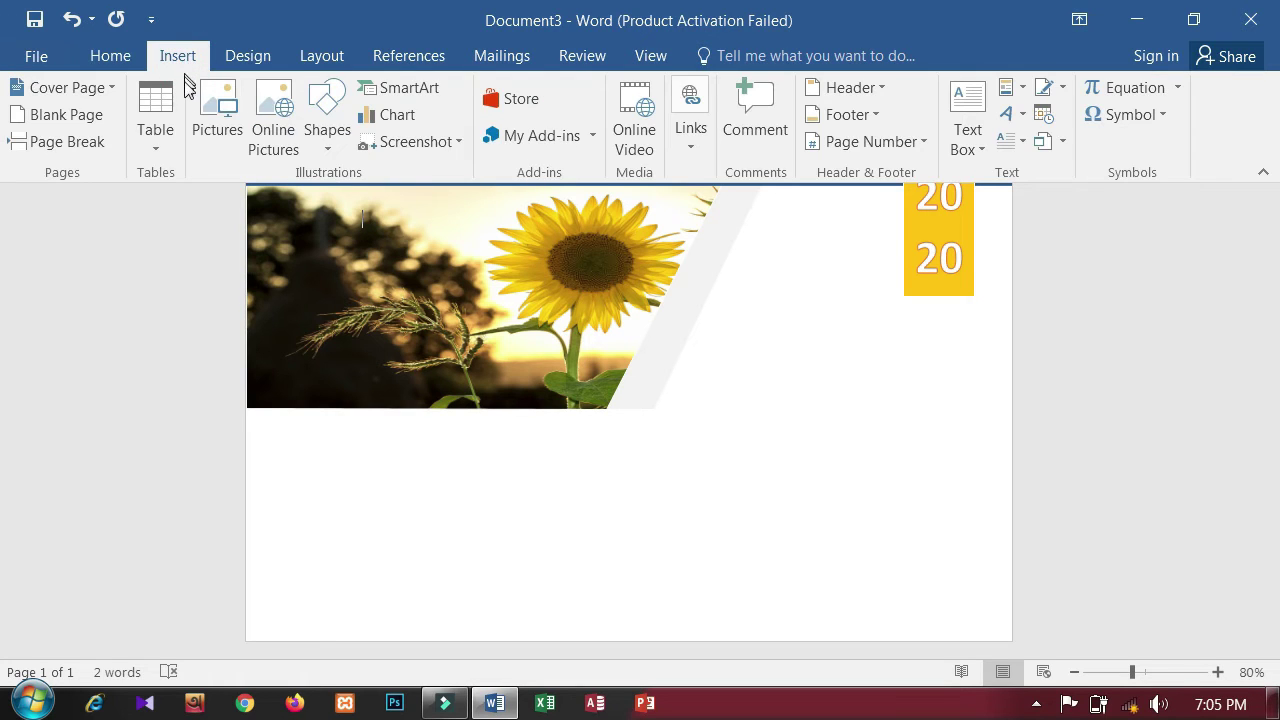
{"action": "left_click", "coordinate": [155, 150]}
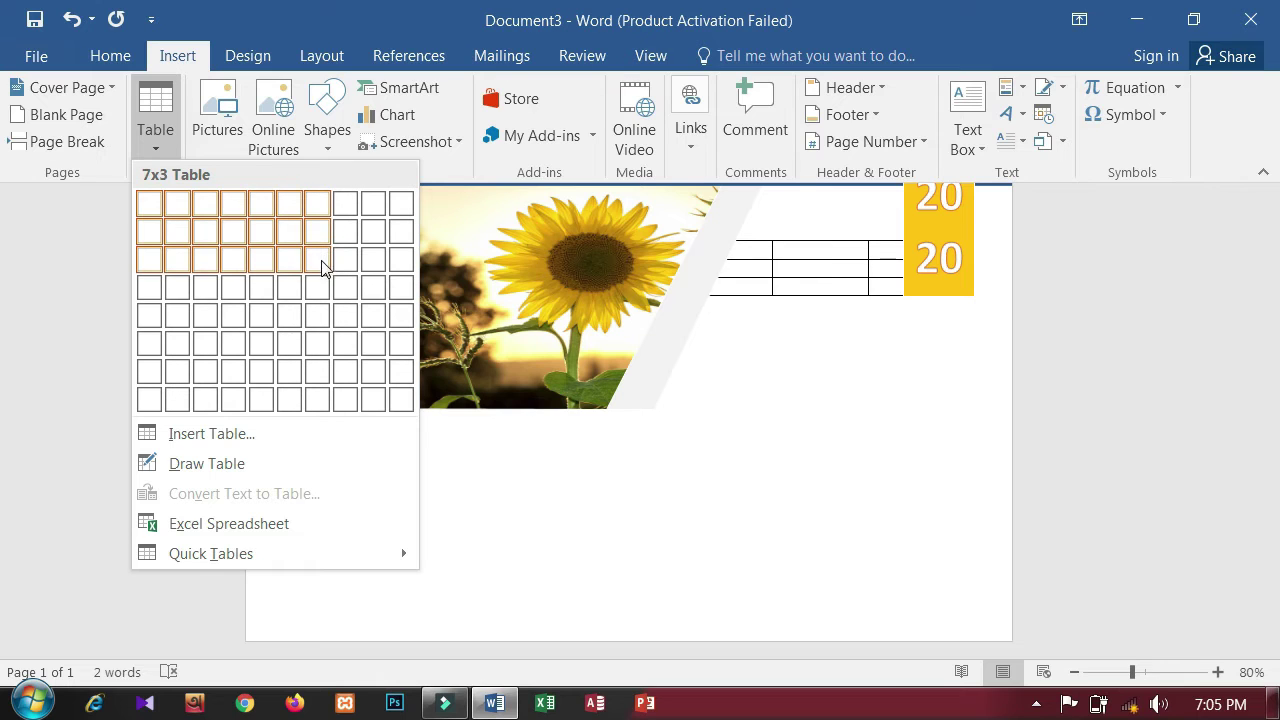
{"action": "left_click", "coordinate": [320, 313]}
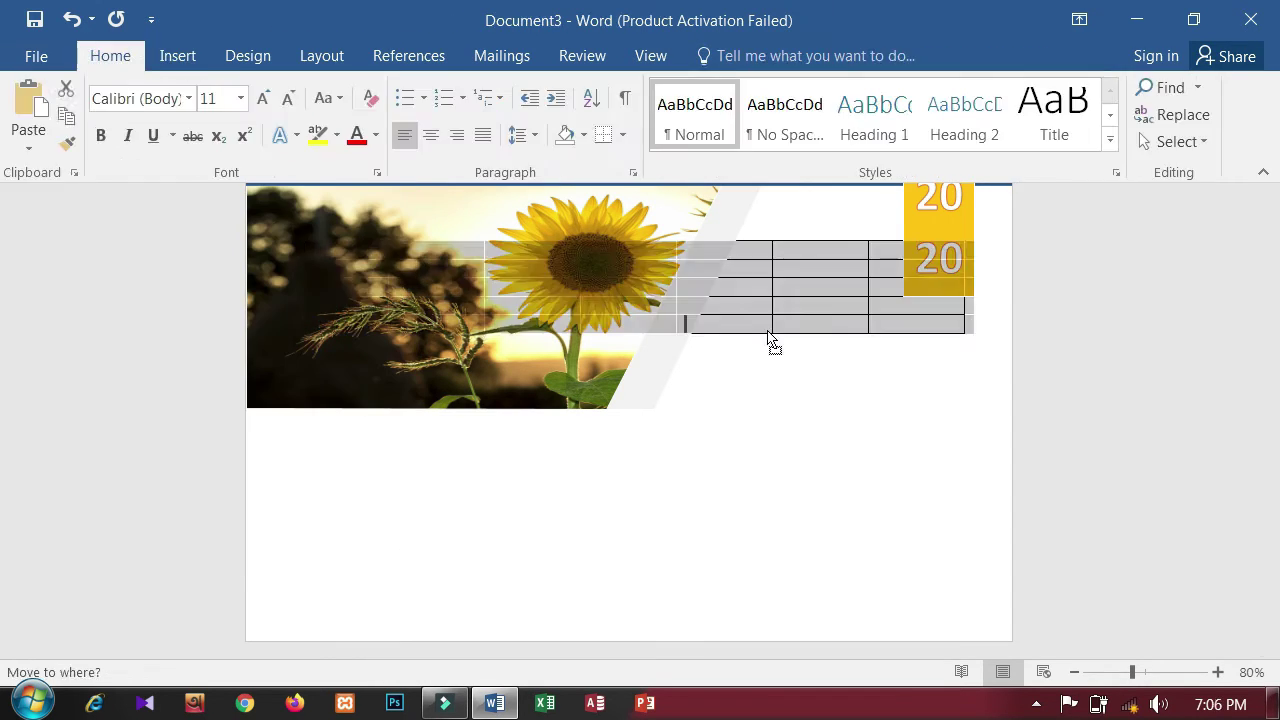
Step: Move the table below the sunflower photo toward the right and resize it to fit
{"action": "left_click", "coordinate": [283, 231]}
{"action": "left_click_drag", "start_coordinate": [318, 309], "coordinate": [307, 475]}
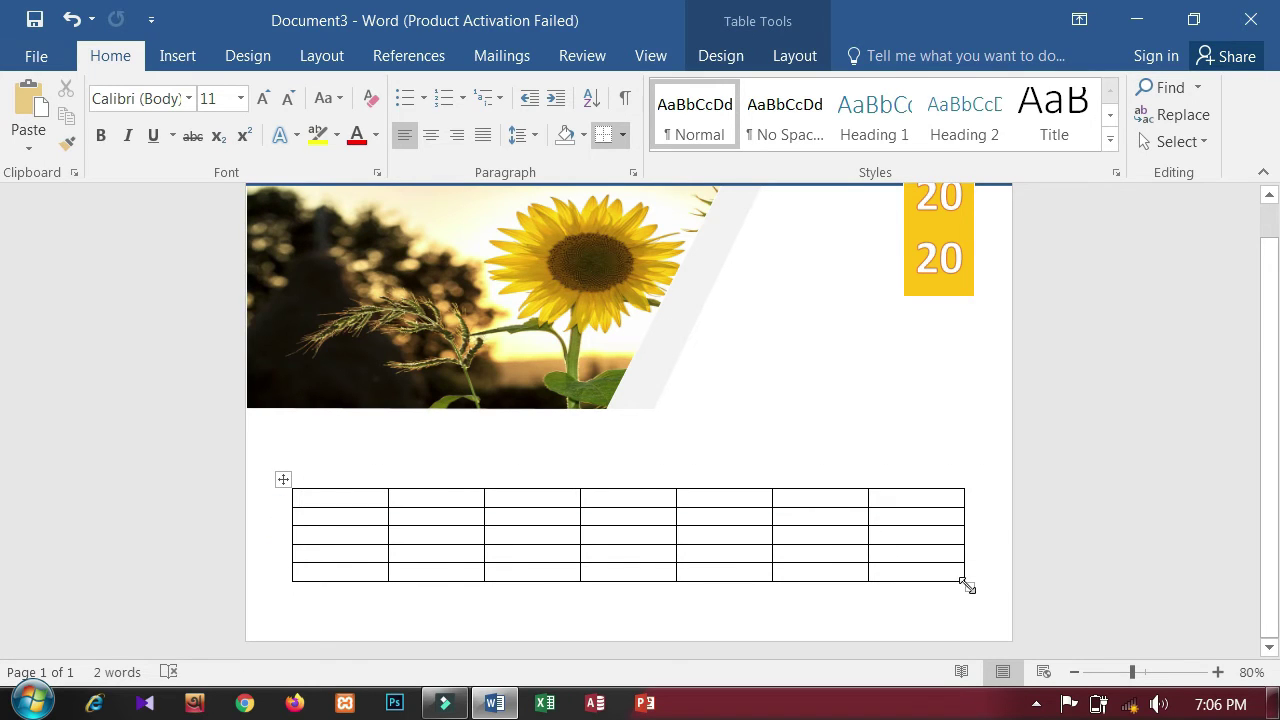
{"action": "left_click_drag", "start_coordinate": [968, 586], "coordinate": [670, 584]}
{"action": "left_click_drag", "start_coordinate": [284, 480], "coordinate": [522, 420]}
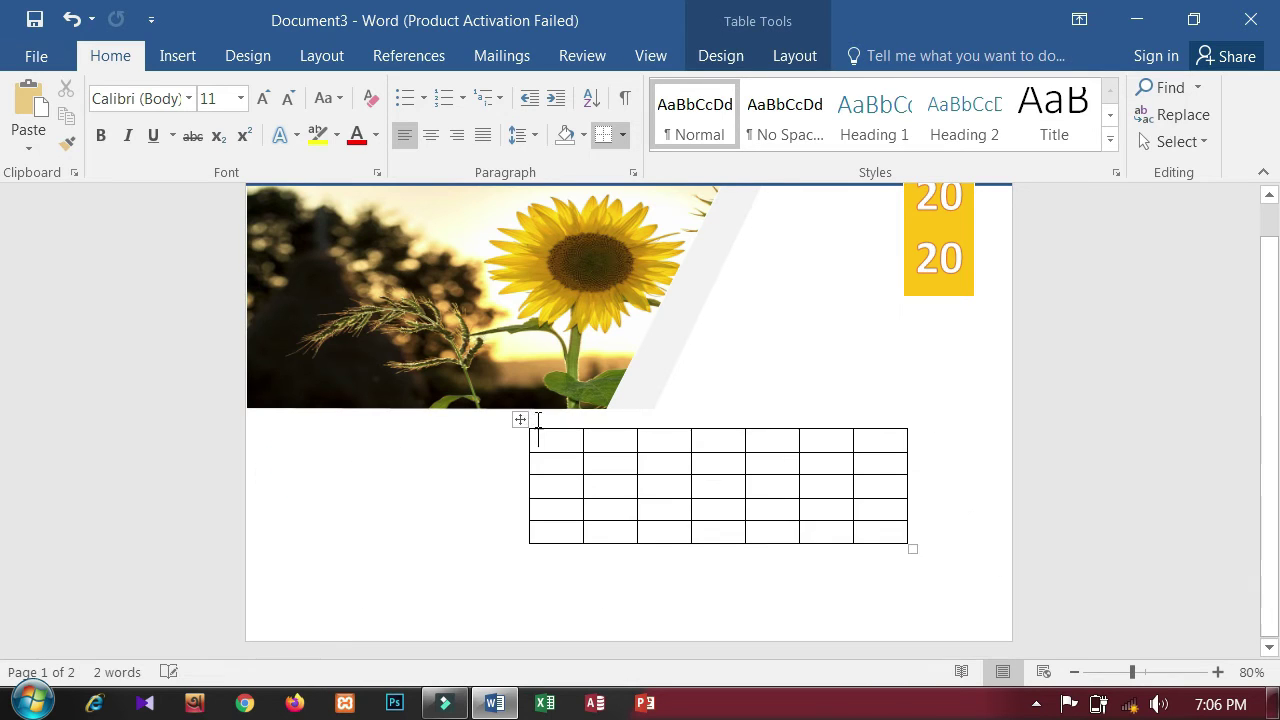
{"action": "left_click_drag", "start_coordinate": [921, 546], "coordinate": [991, 600]}
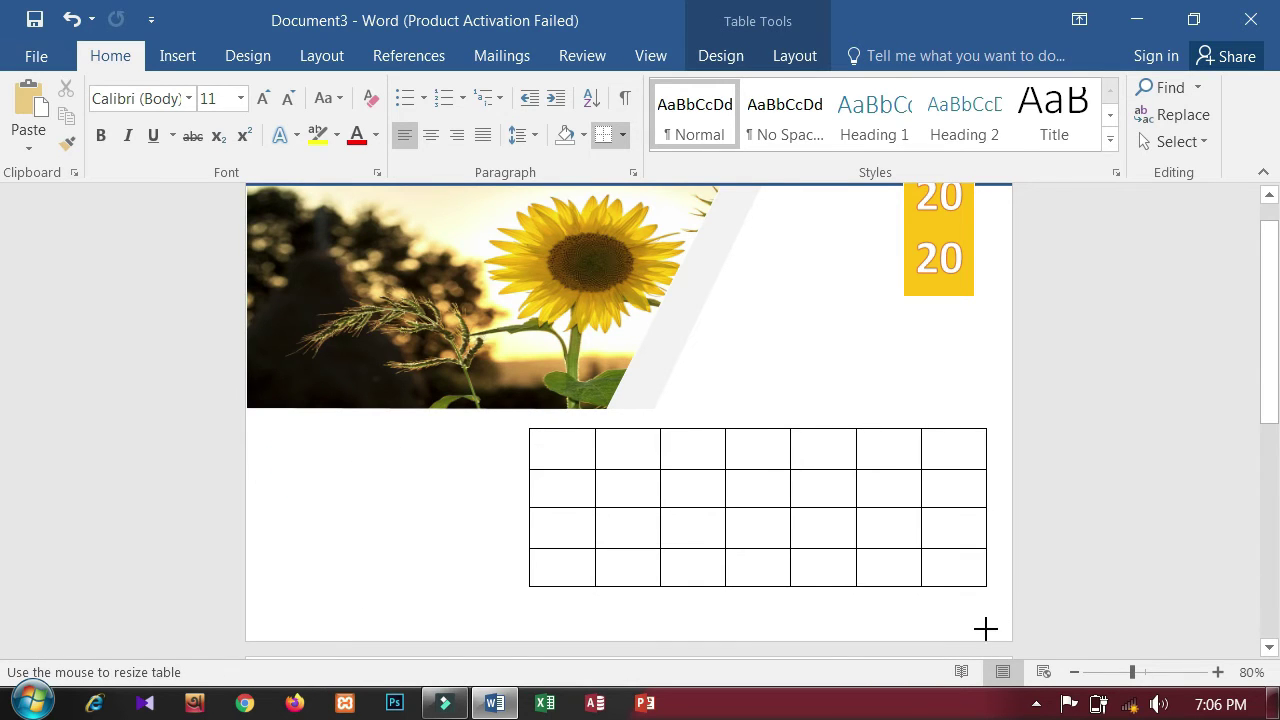
{"action": "left_click", "coordinate": [720, 55]}
{"action": "left_click", "coordinate": [795, 57]}
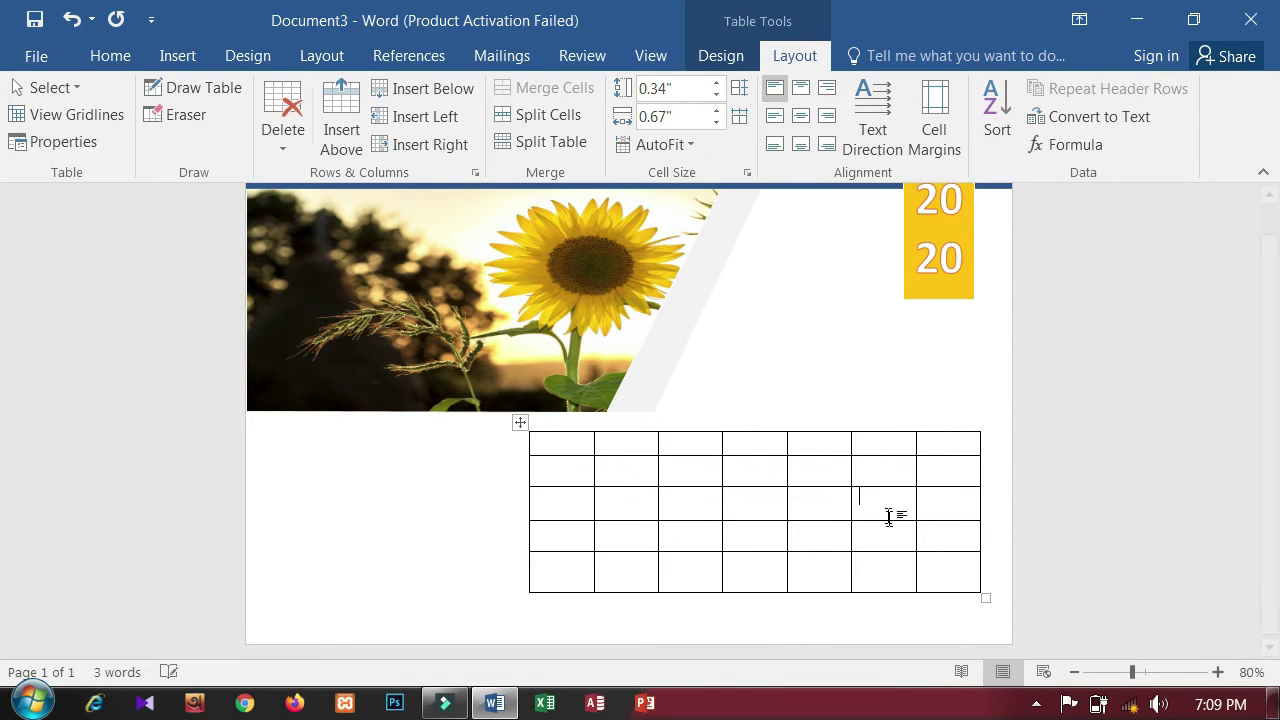
Step: Center-align all the table's cells and enter SUN in the first header cell
{"action": "left_click_drag", "start_coordinate": [963, 569], "coordinate": [533, 448]}
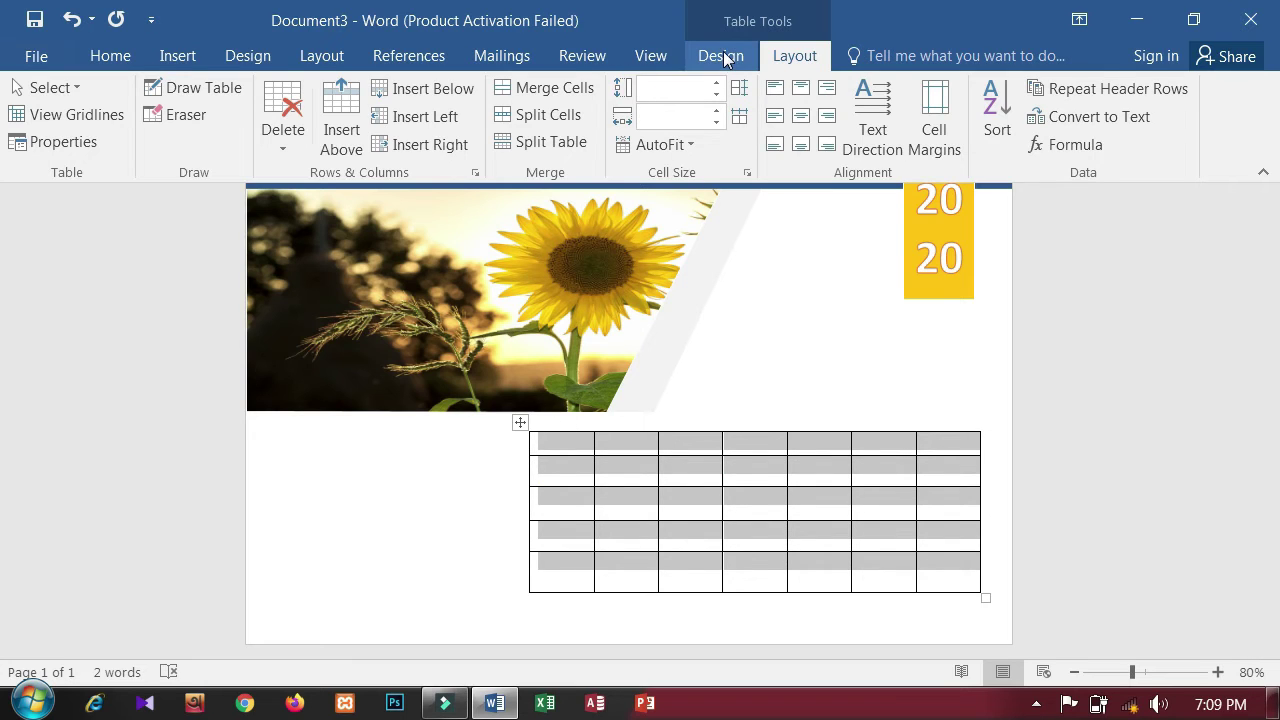
{"action": "left_click", "coordinate": [721, 54]}
{"action": "left_click", "coordinate": [795, 53]}
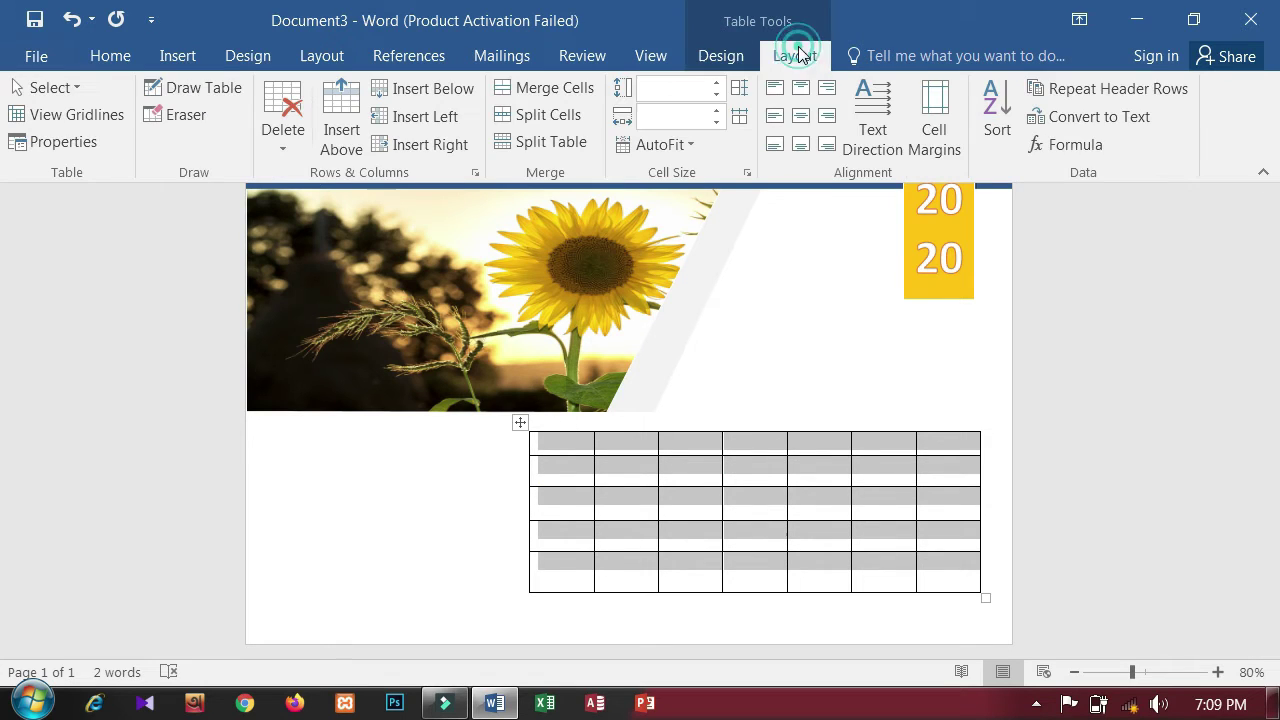
{"action": "left_click", "coordinate": [800, 118]}
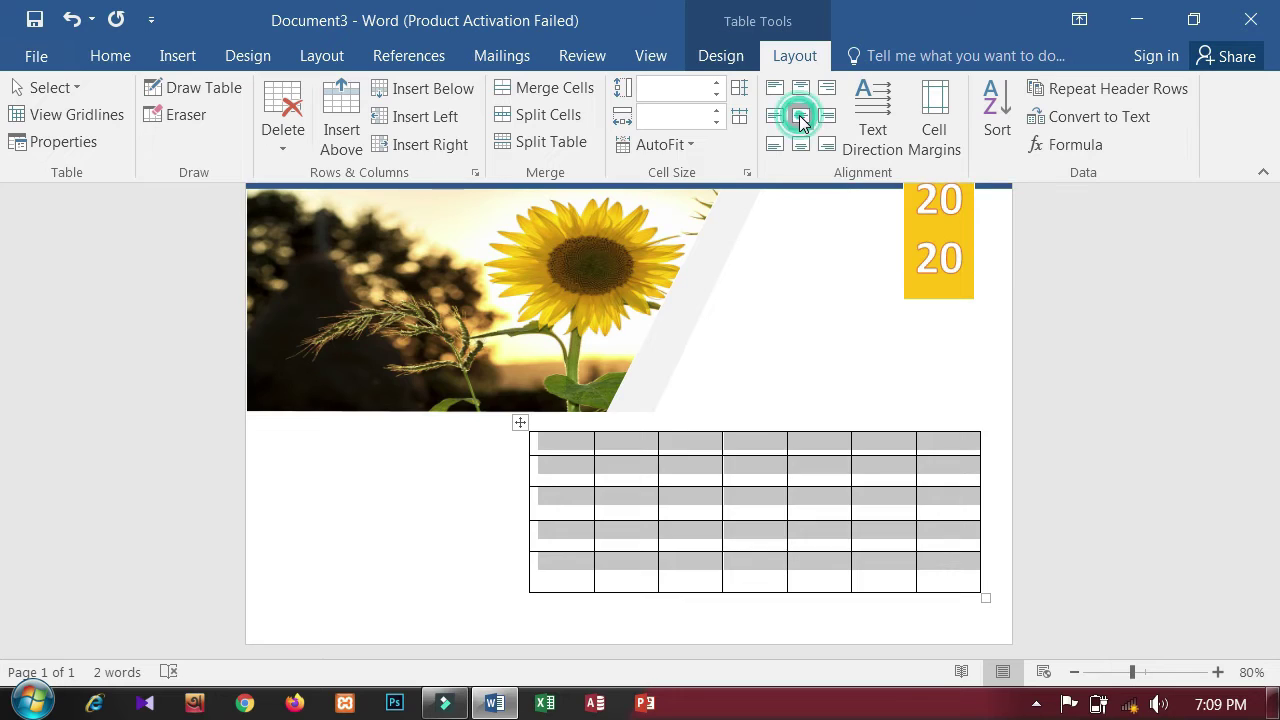
{"action": "type", "text": "SUN"}
{"action": "left_click", "coordinate": [637, 446]}
{"action": "type", "text": "MON"}
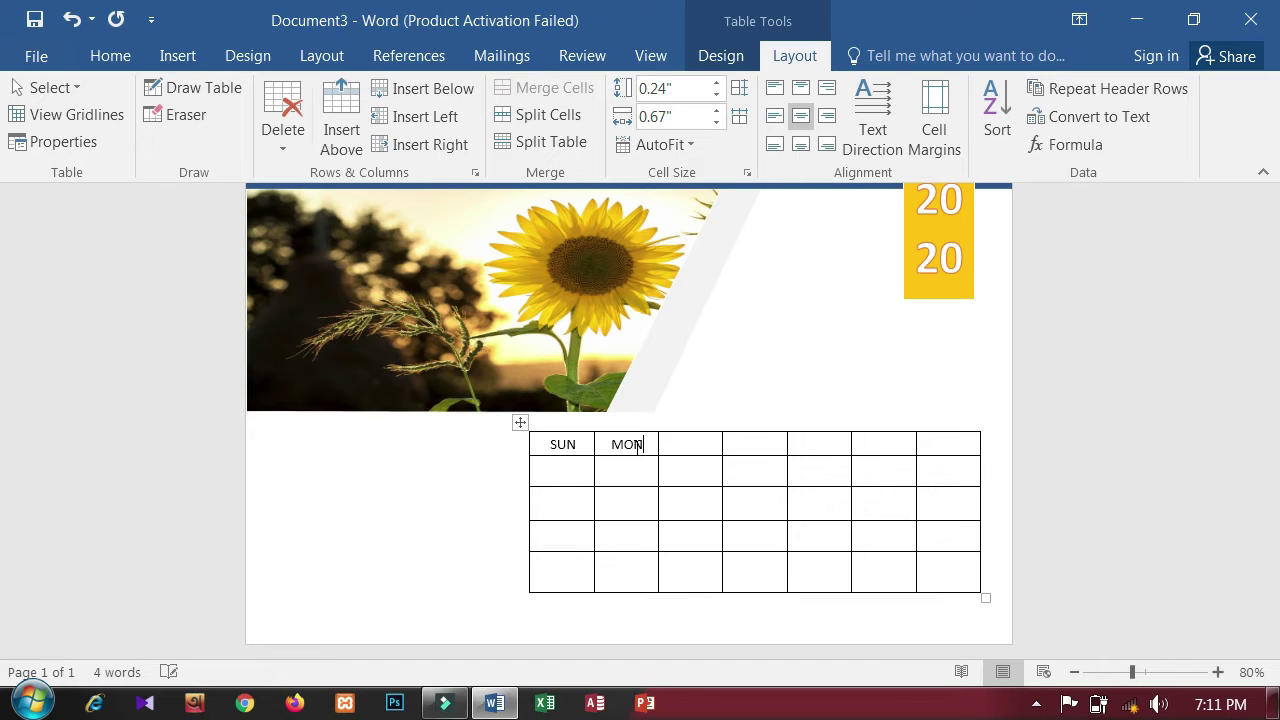
Step: Type the day names T, WED, THU, FRI and SAT into the remaining header cells
{"action": "left_click", "coordinate": [690, 443]}
{"action": "type", "text": "TUE"}
{"action": "left_click", "coordinate": [760, 446]}
{"action": "type", "text": "WED"}
{"action": "left_click", "coordinate": [823, 446]}
{"action": "type", "text": "T"}
{"action": "type", "text": "HU"}
{"action": "key", "text": "Tab"}
{"action": "type", "text": "FRI"}
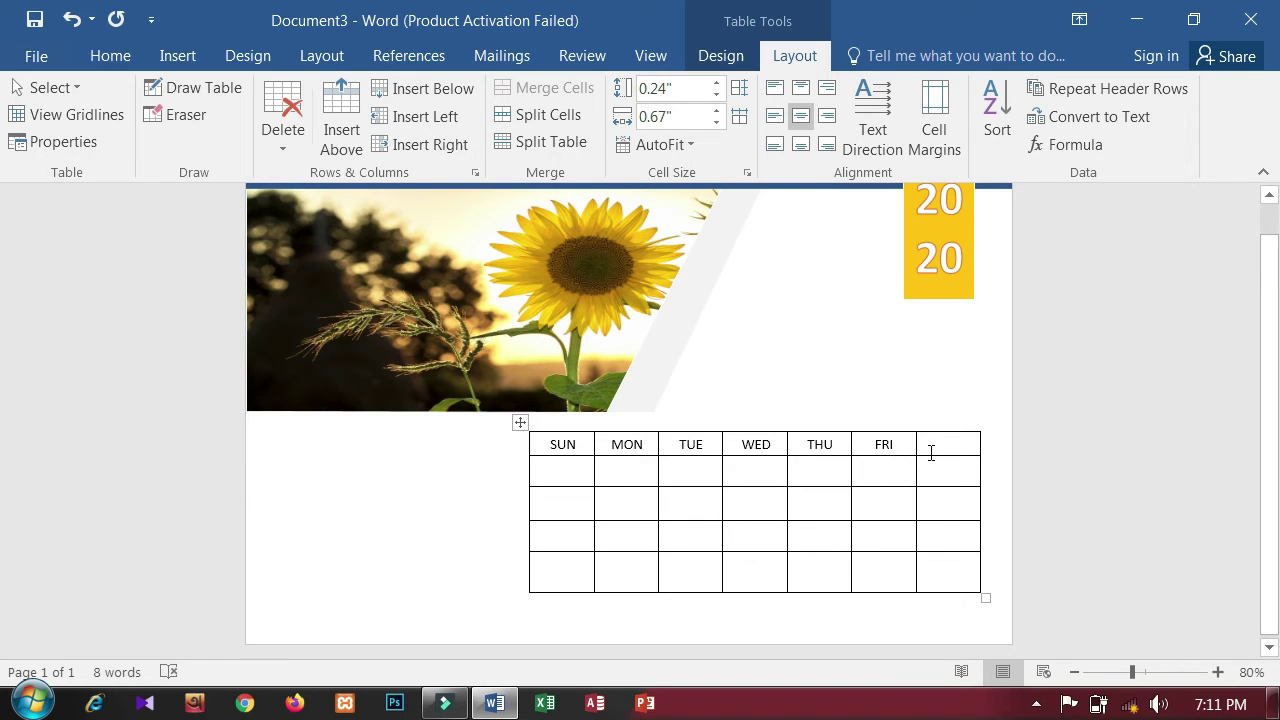
{"action": "left_click", "coordinate": [930, 453]}
{"action": "type", "text": "SAT"}
{"action": "left_click", "coordinate": [884, 472]}
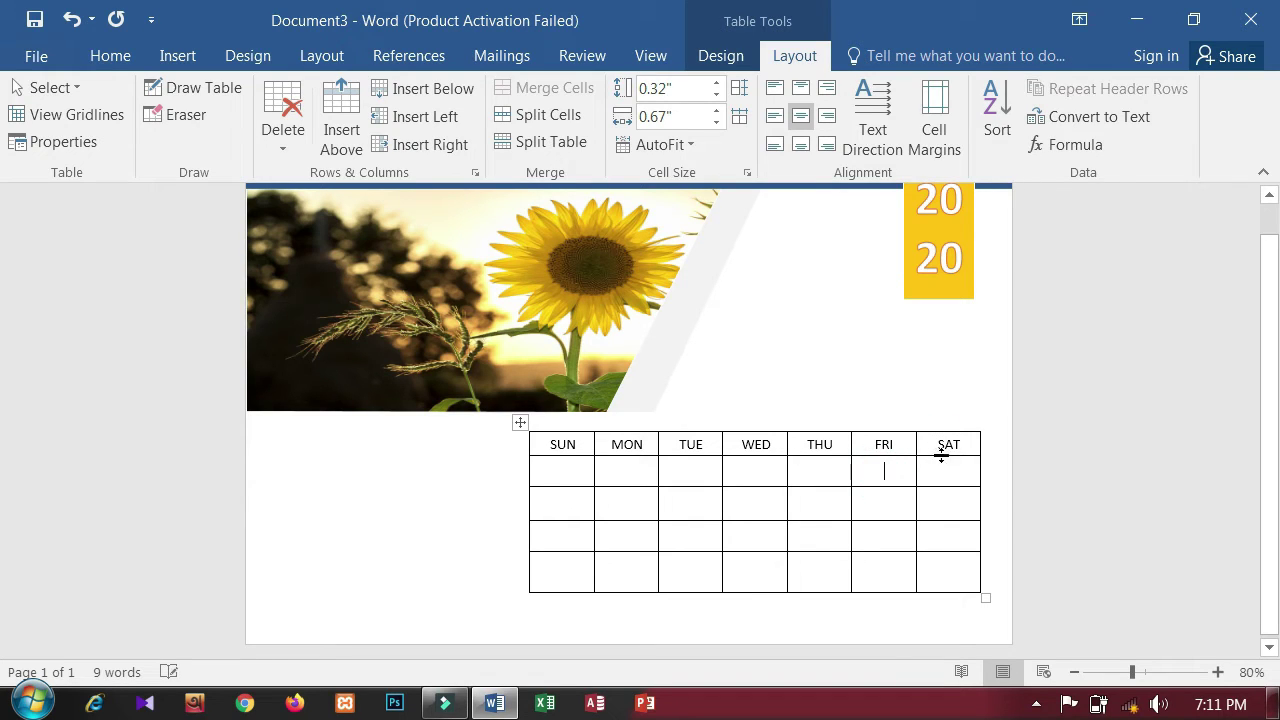
Step: Make the SUN–SAT header row bold Bodoni MT Black and colour SUN red
{"action": "left_click_drag", "start_coordinate": [970, 451], "coordinate": [560, 452]}
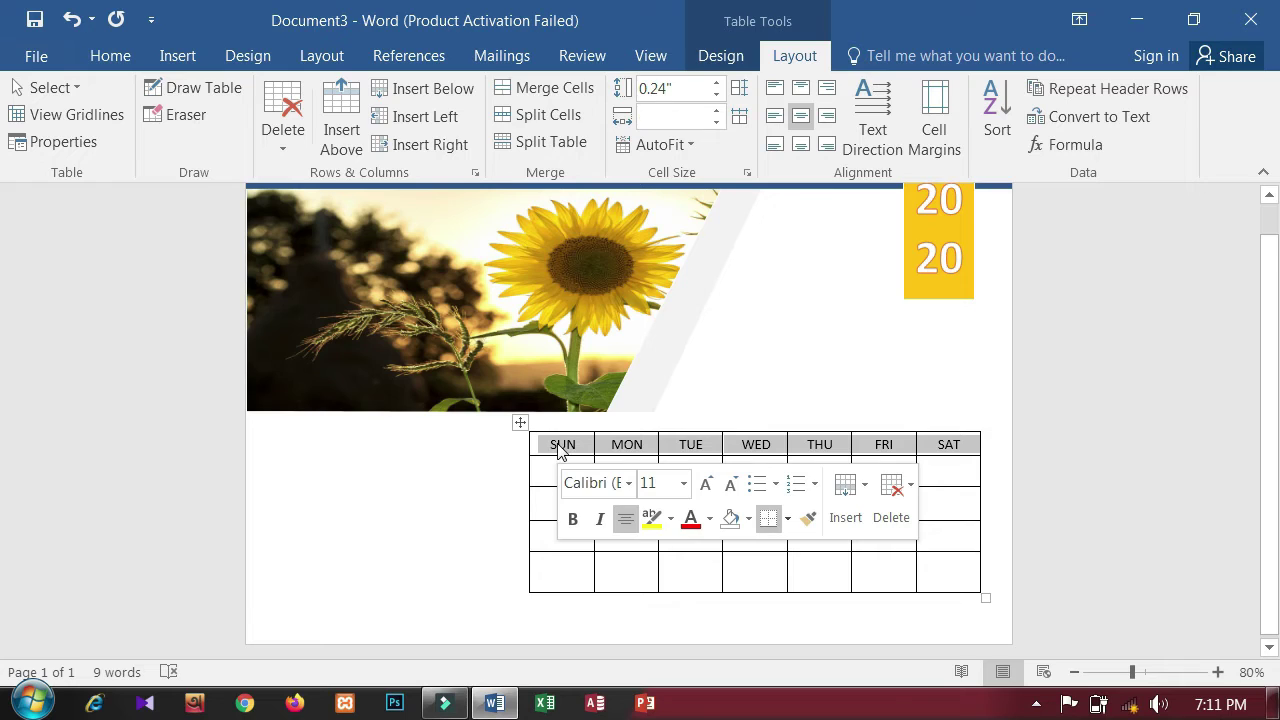
{"action": "left_click", "coordinate": [573, 521]}
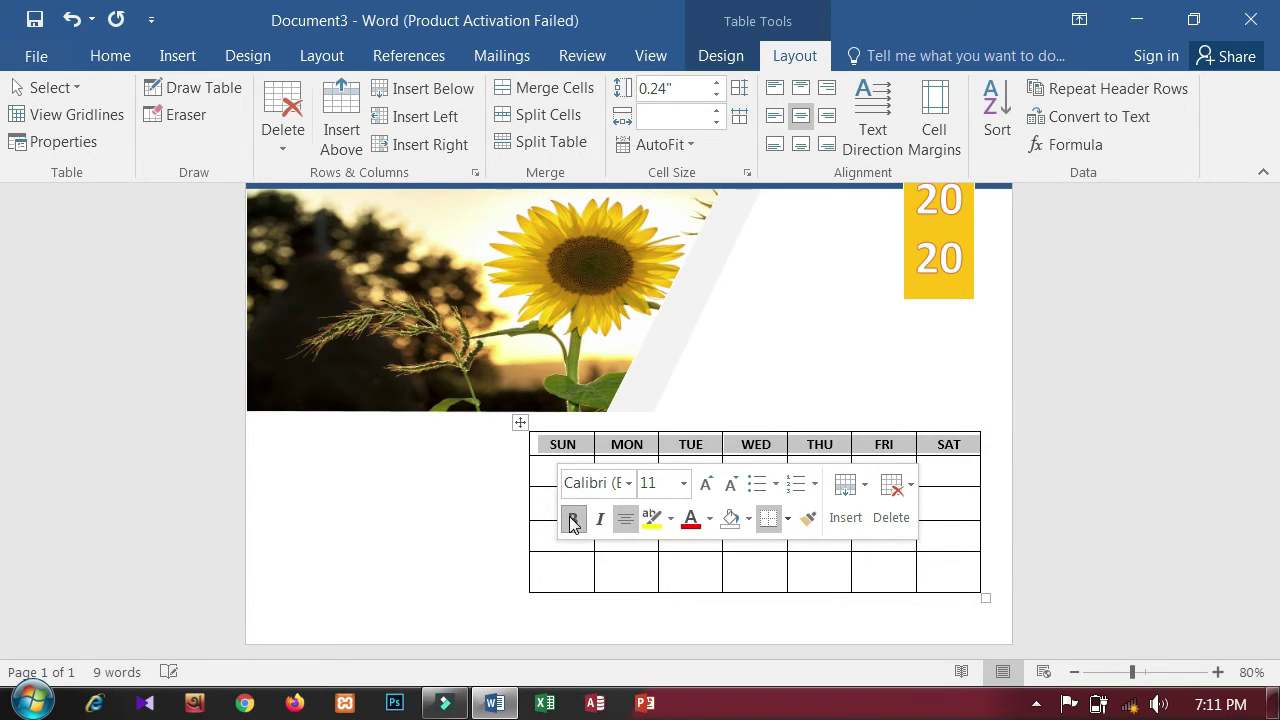
{"action": "left_click", "coordinate": [629, 485]}
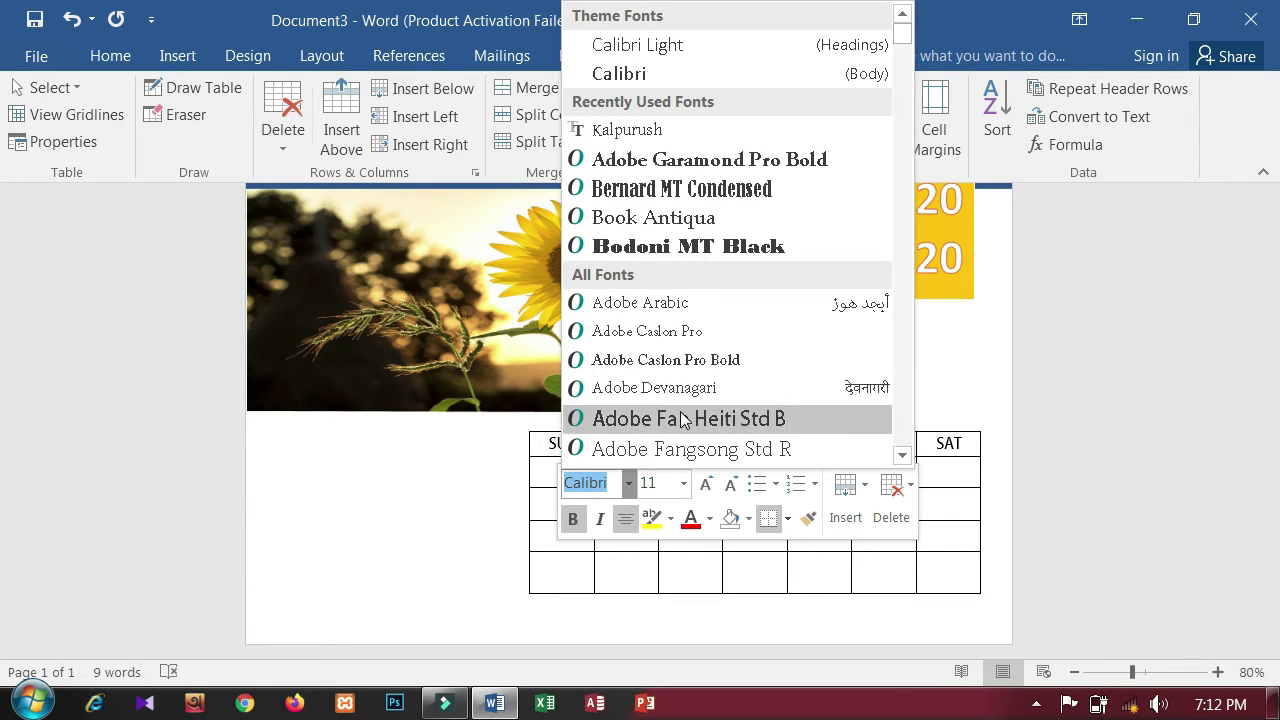
{"action": "left_click", "coordinate": [703, 250]}
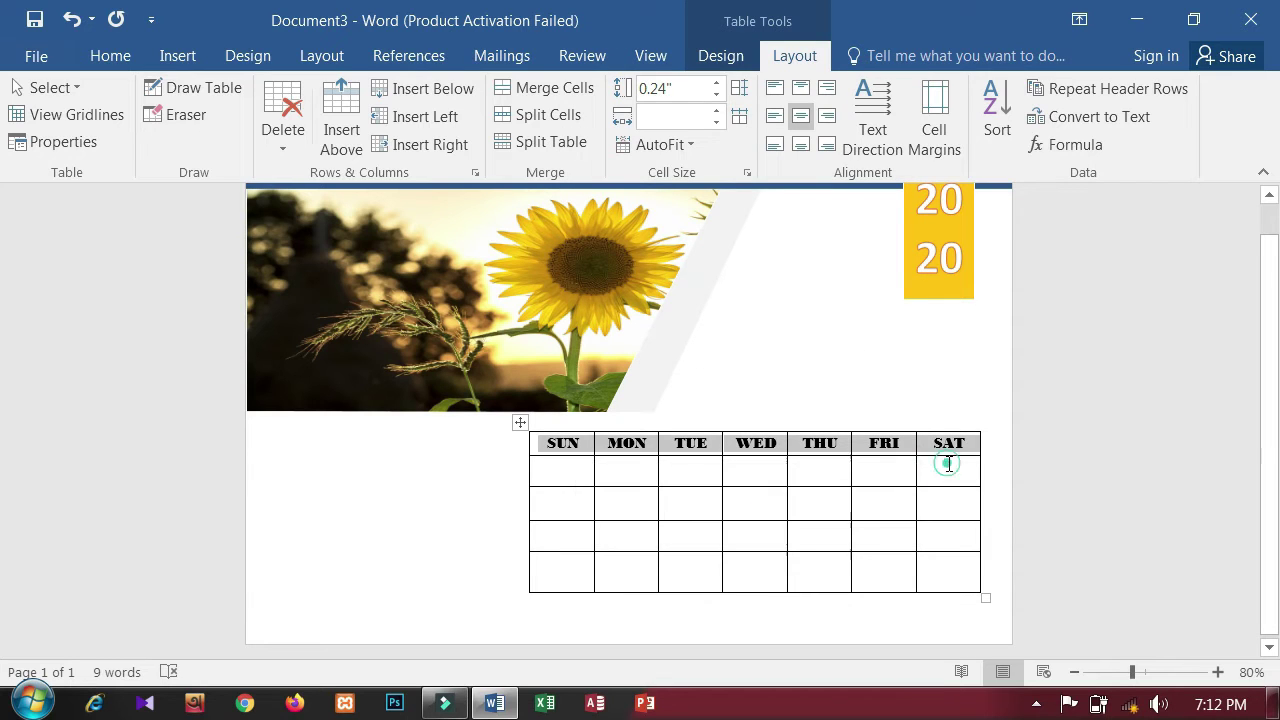
{"action": "double_click", "coordinate": [585, 440]}
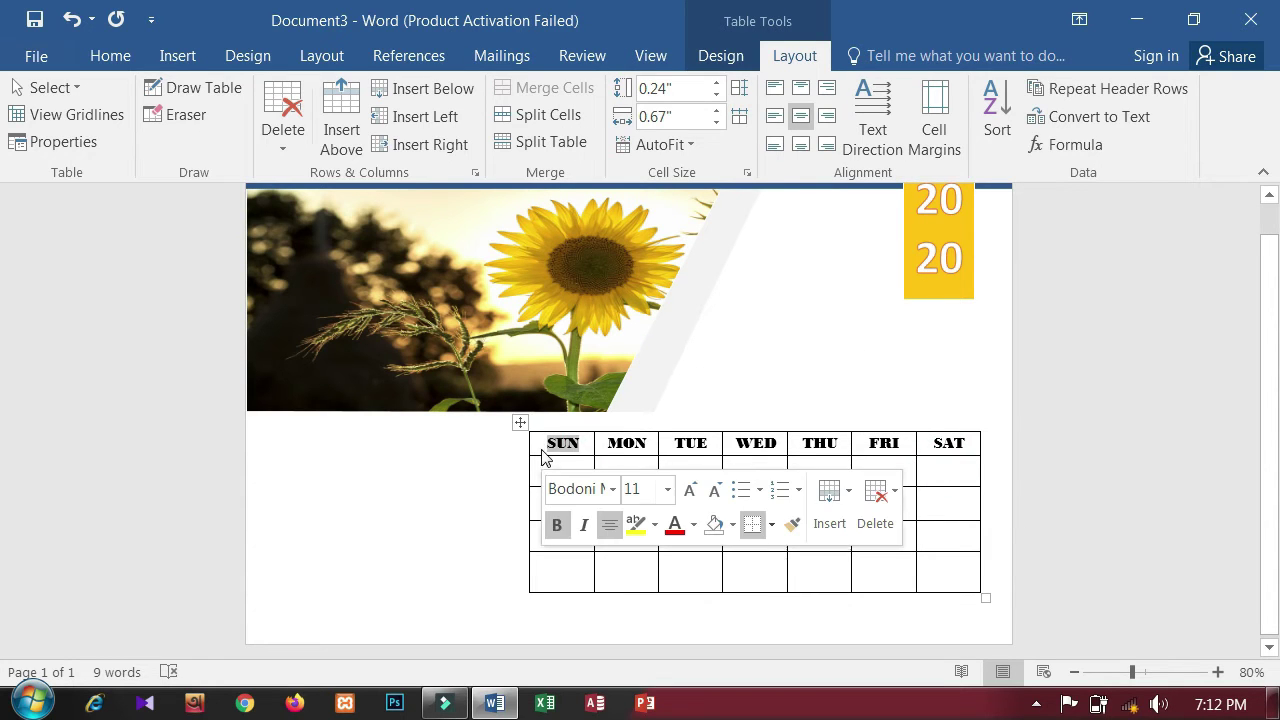
{"action": "left_click", "coordinate": [693, 524]}
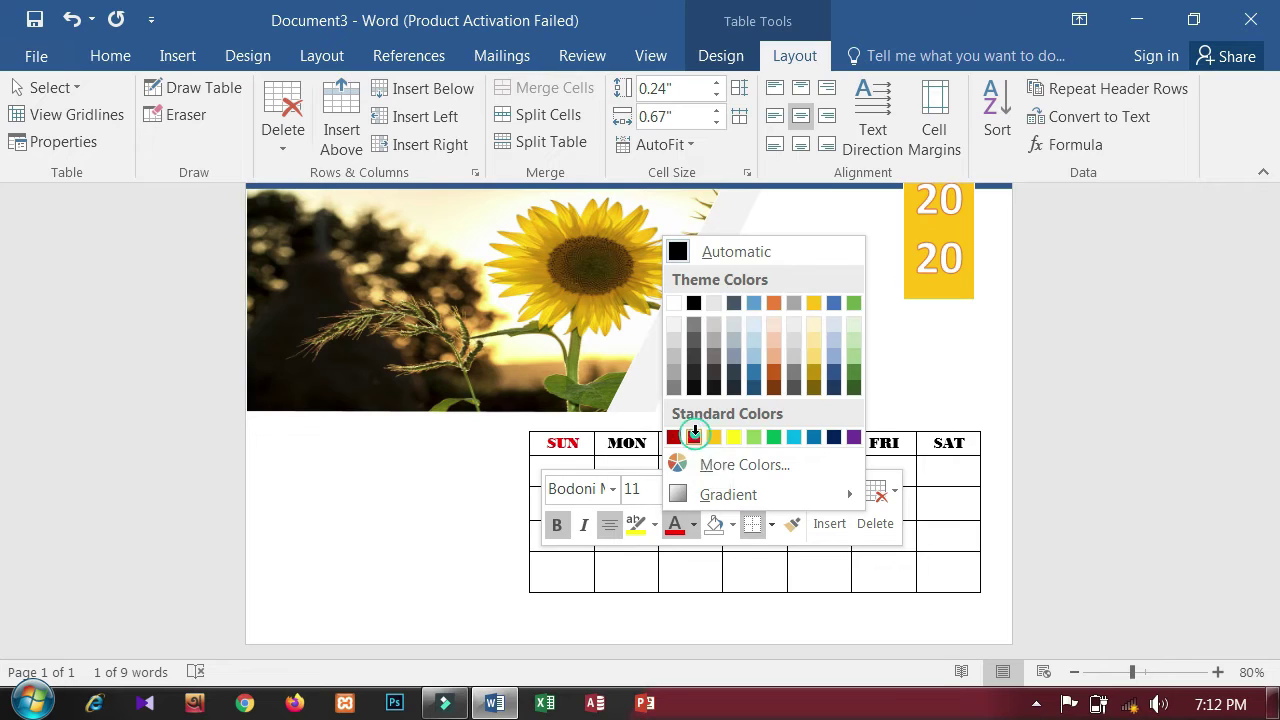
{"action": "left_click", "coordinate": [694, 438]}
{"action": "left_click", "coordinate": [710, 465]}
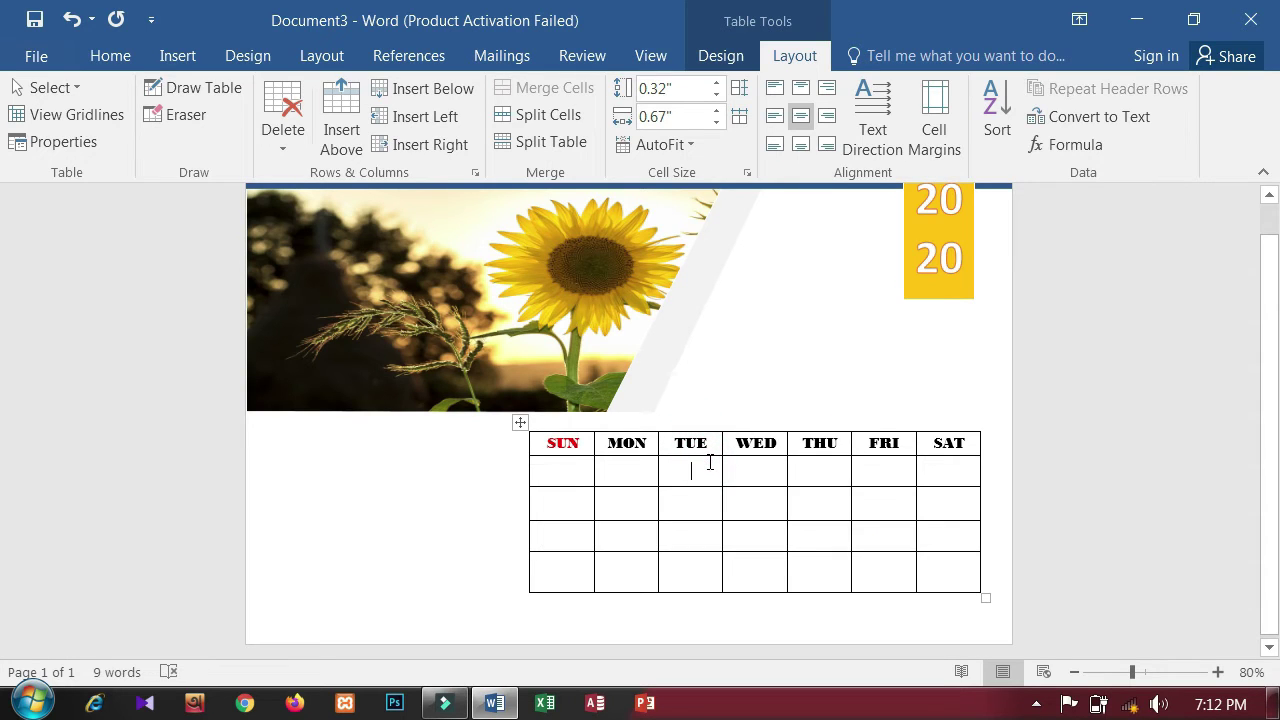
Step: Type the January dates into the grid, starting with 1 on Tuesday
{"action": "type", "text": "1"}
{"action": "left_click", "coordinate": [748, 471]}
{"action": "type", "text": "2"}
{"action": "left_click", "coordinate": [829, 466]}
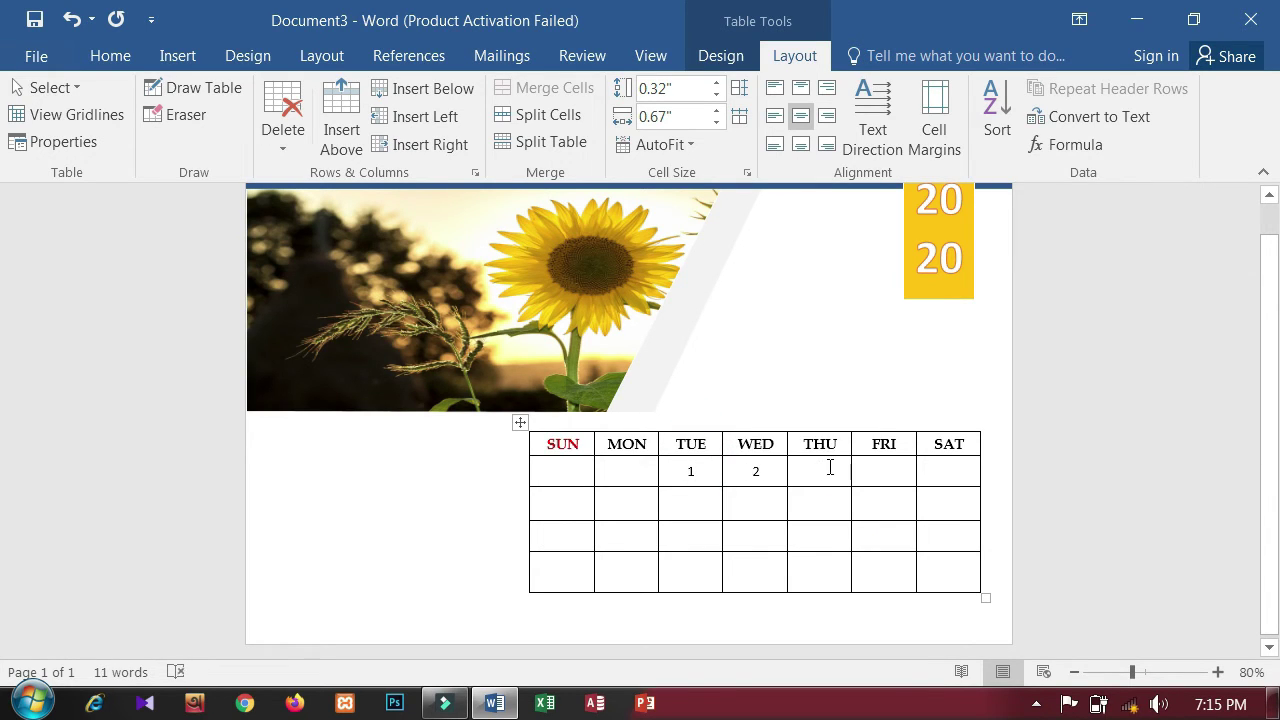
{"action": "type", "text": "35"}
{"action": "left_click", "coordinate": [569, 503]}
{"action": "type", "text": "6"}
{"action": "left_click", "coordinate": [629, 503]}
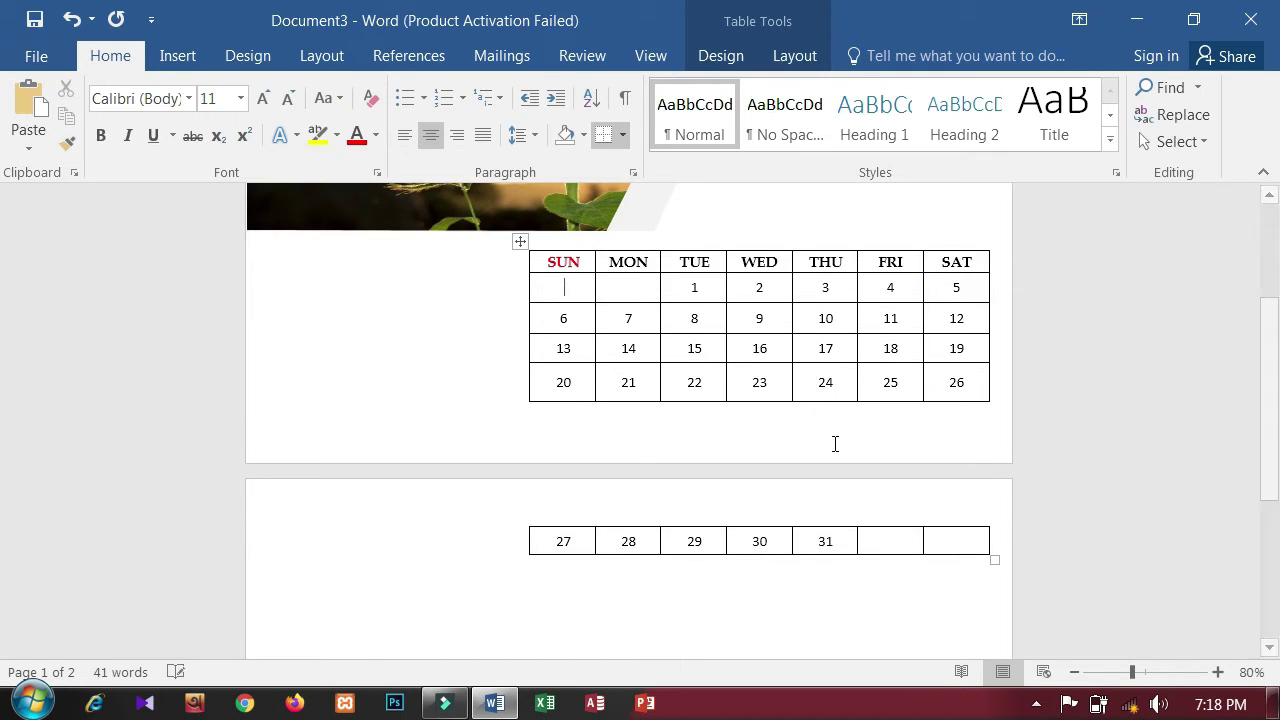
Step: Enlarge the dates to 18 pt and remove all the table borders
{"action": "scroll", "coordinate": [835, 444], "scroll_direction": "up", "scroll_amount": 1}
{"action": "left_click_drag", "start_coordinate": [943, 590], "coordinate": [545, 337]}
{"action": "left_click", "coordinate": [240, 98]}
{"action": "left_click", "coordinate": [206, 294]}
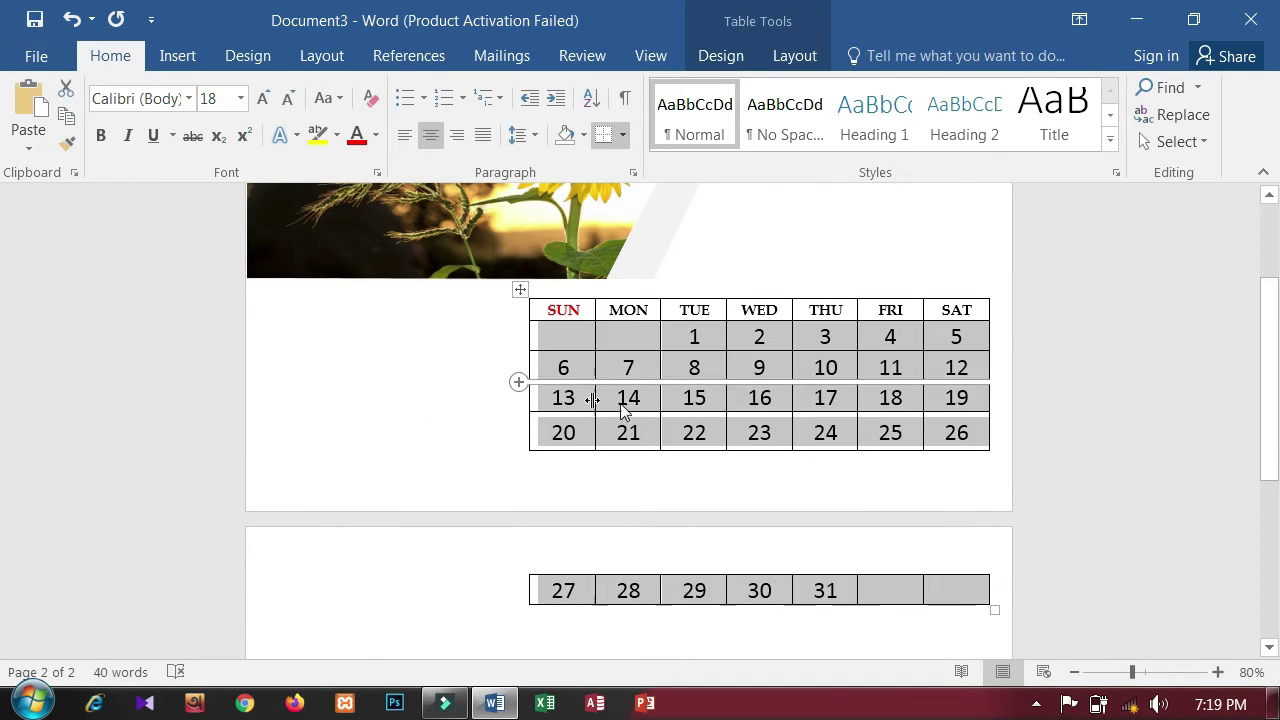
{"action": "mouse_move", "coordinate": [943, 577]}
{"action": "left_mouse_down"}
{"action": "mouse_move", "coordinate": [664, 342]}
{"action": "mouse_move", "coordinate": [537, 287]}
{"action": "left_mouse_up"}
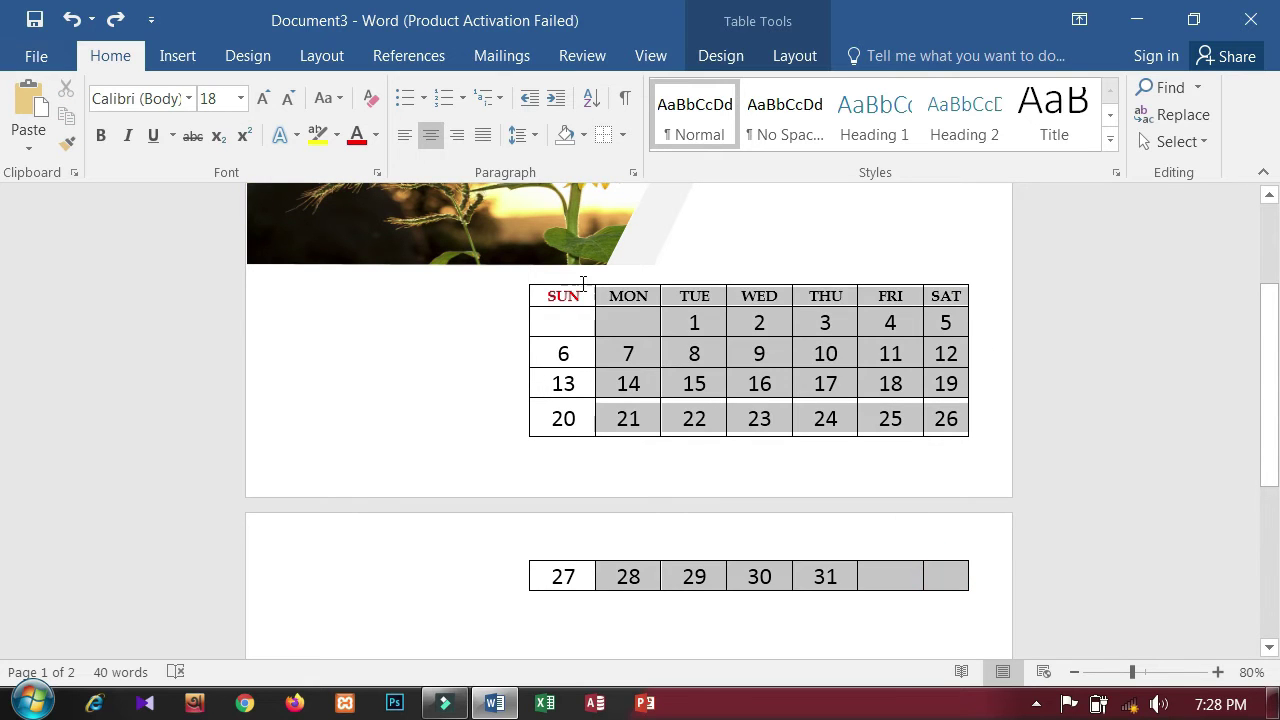
{"action": "left_click", "coordinate": [620, 136]}
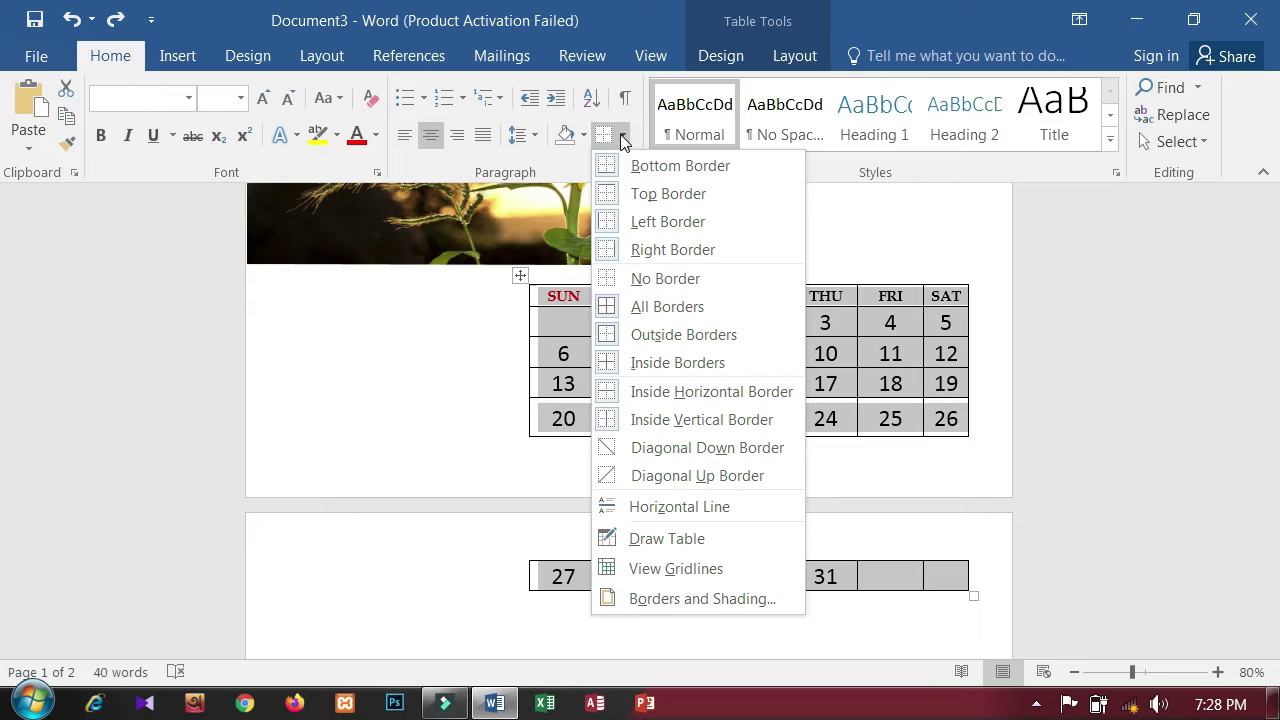
{"action": "left_click", "coordinate": [680, 278]}
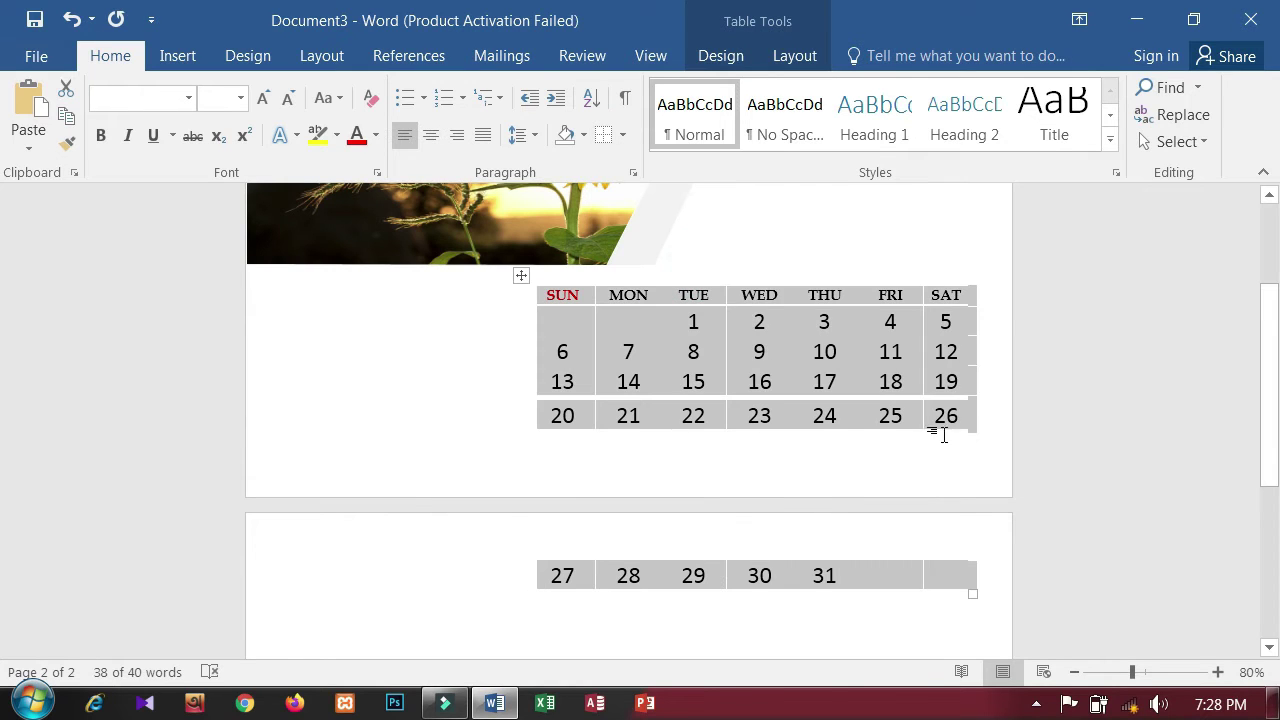
Step: Delete the stray letter after 31 and colour the Sunday dates 6, 13, 20, 27 red
{"action": "scroll", "coordinate": [943, 435], "scroll_direction": "down", "scroll_amount": 2}
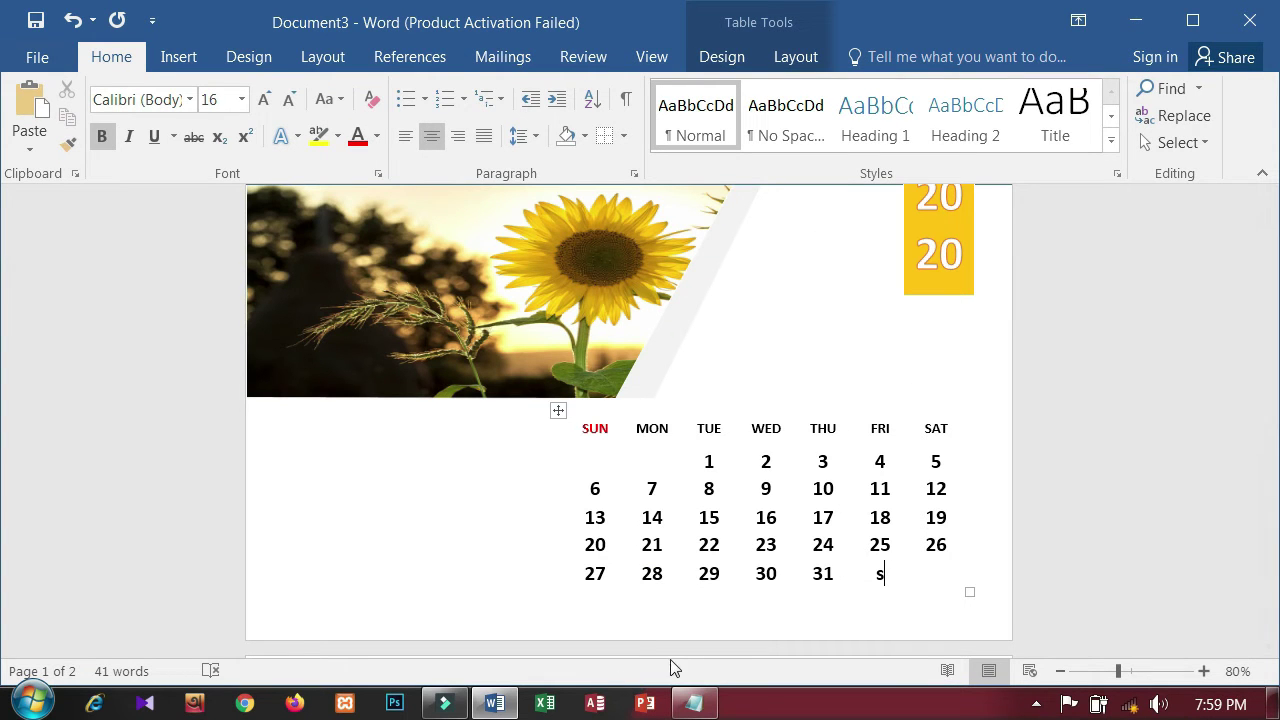
{"action": "key", "text": "BackSpace"}
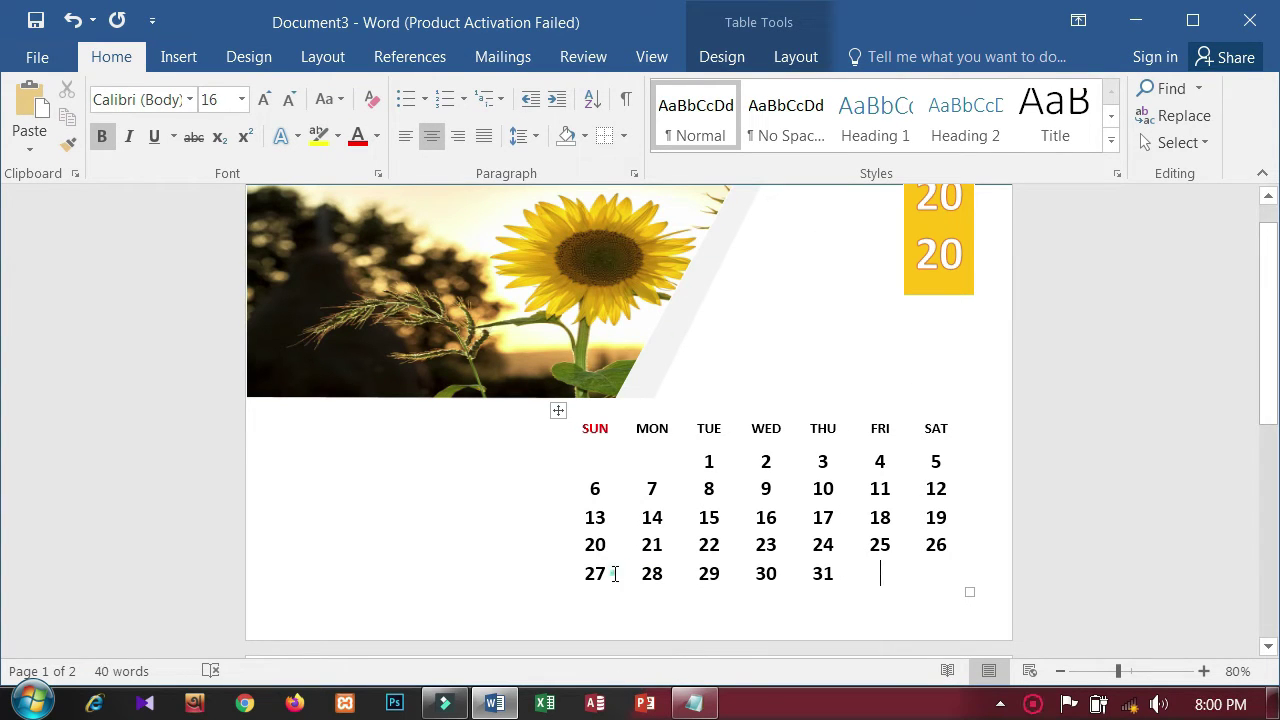
{"action": "left_click", "coordinate": [600, 573]}
{"action": "left_click_drag", "start_coordinate": [597, 572], "coordinate": [586, 497]}
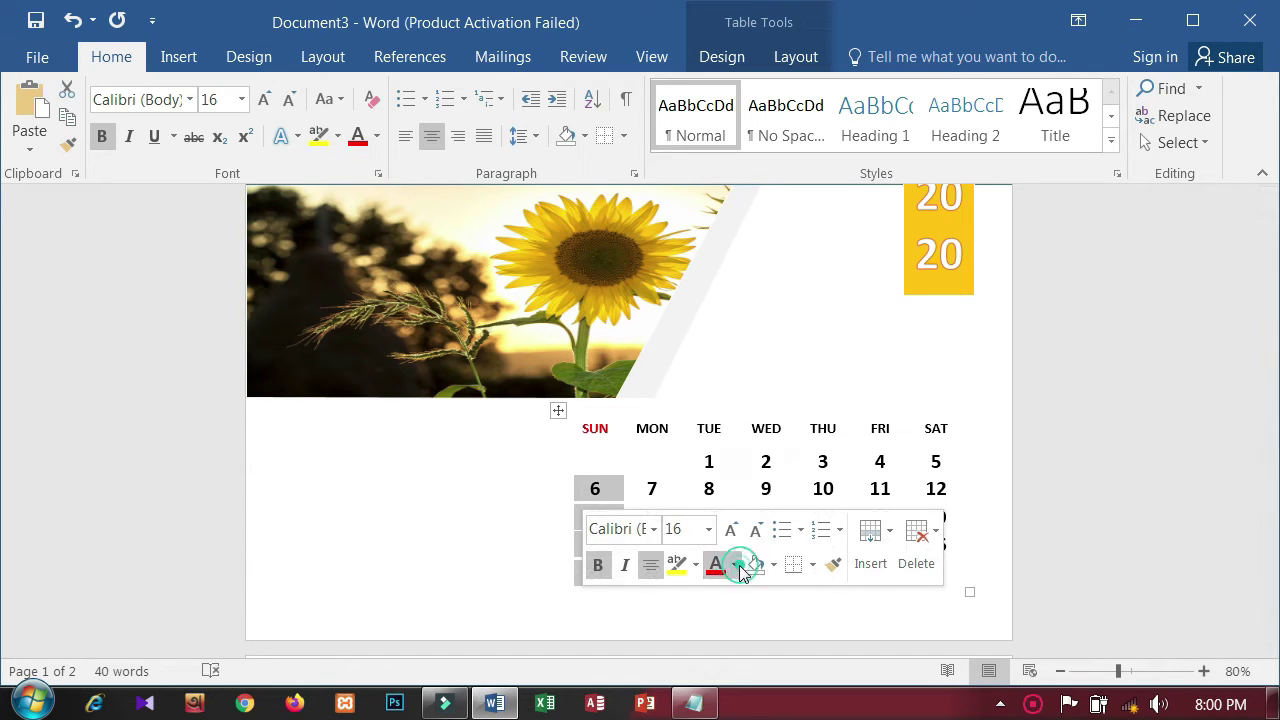
{"action": "left_click", "coordinate": [735, 564]}
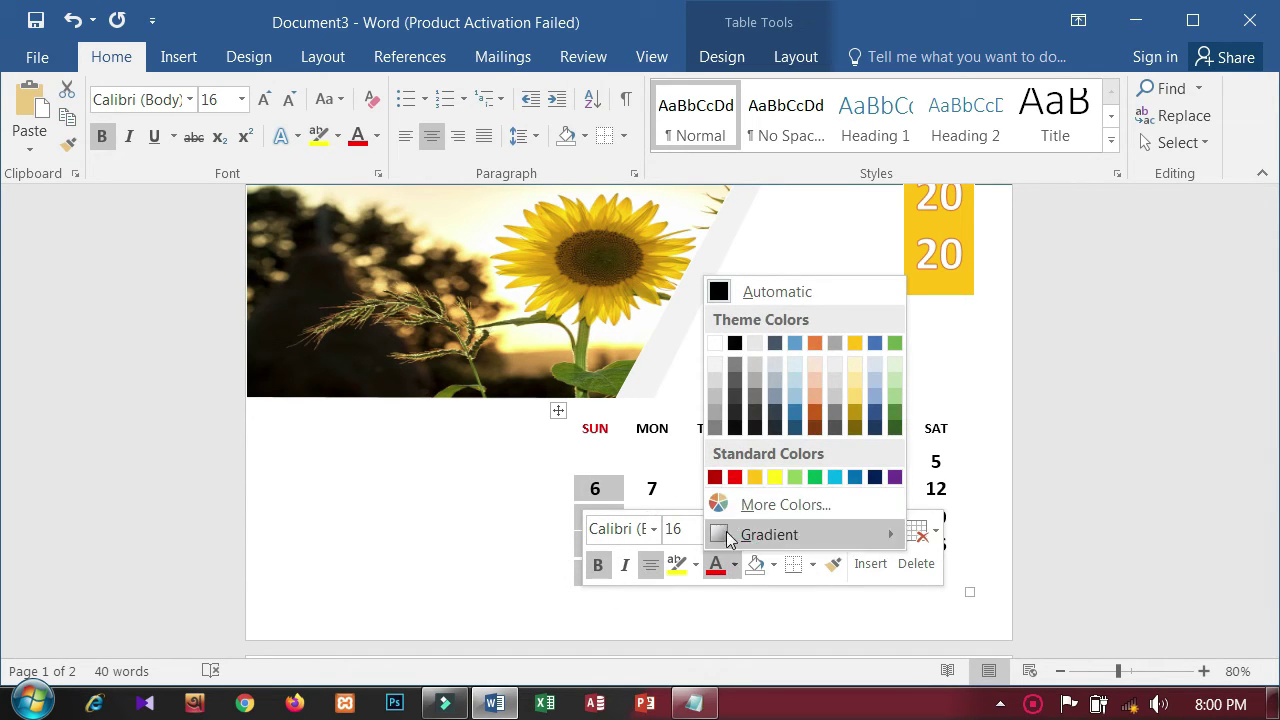
{"action": "left_click", "coordinate": [737, 481]}
{"action": "left_click", "coordinate": [812, 330]}
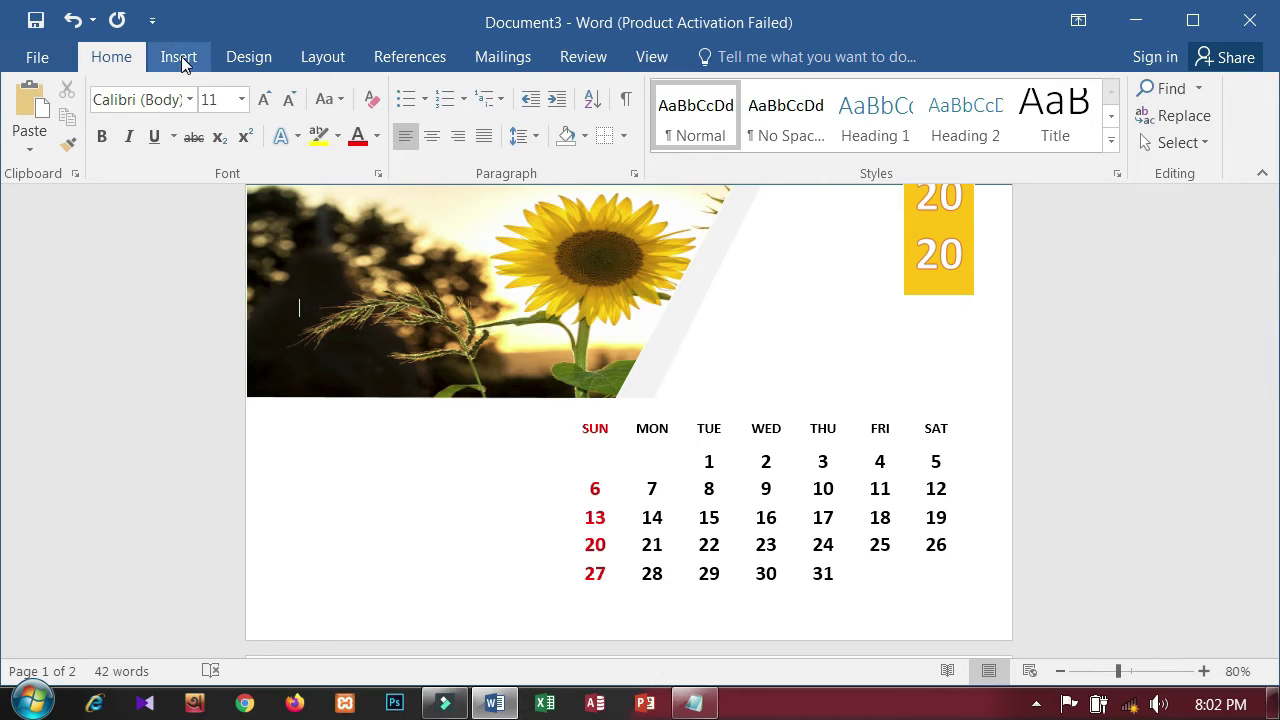
Step: Draw a horizontal line above the calendar's WED–SAT headings
{"action": "left_click", "coordinate": [180, 60]}
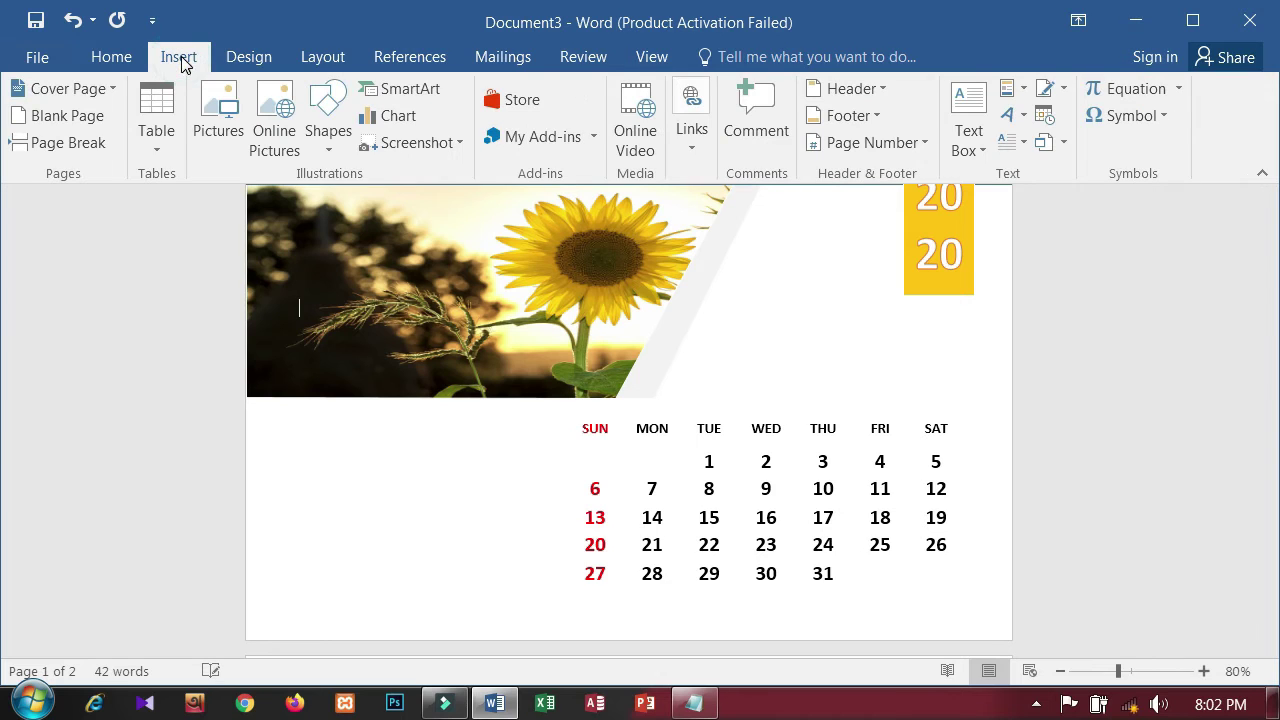
{"action": "left_click", "coordinate": [333, 150]}
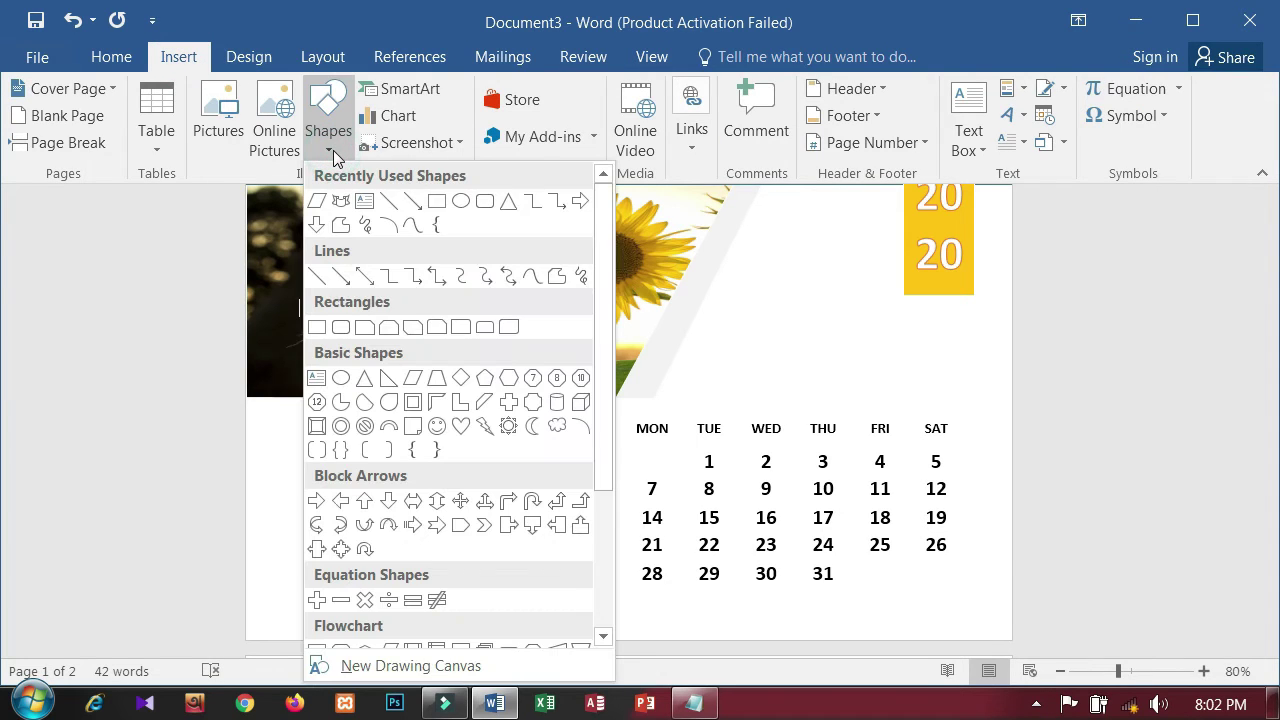
{"action": "left_click", "coordinate": [321, 278]}
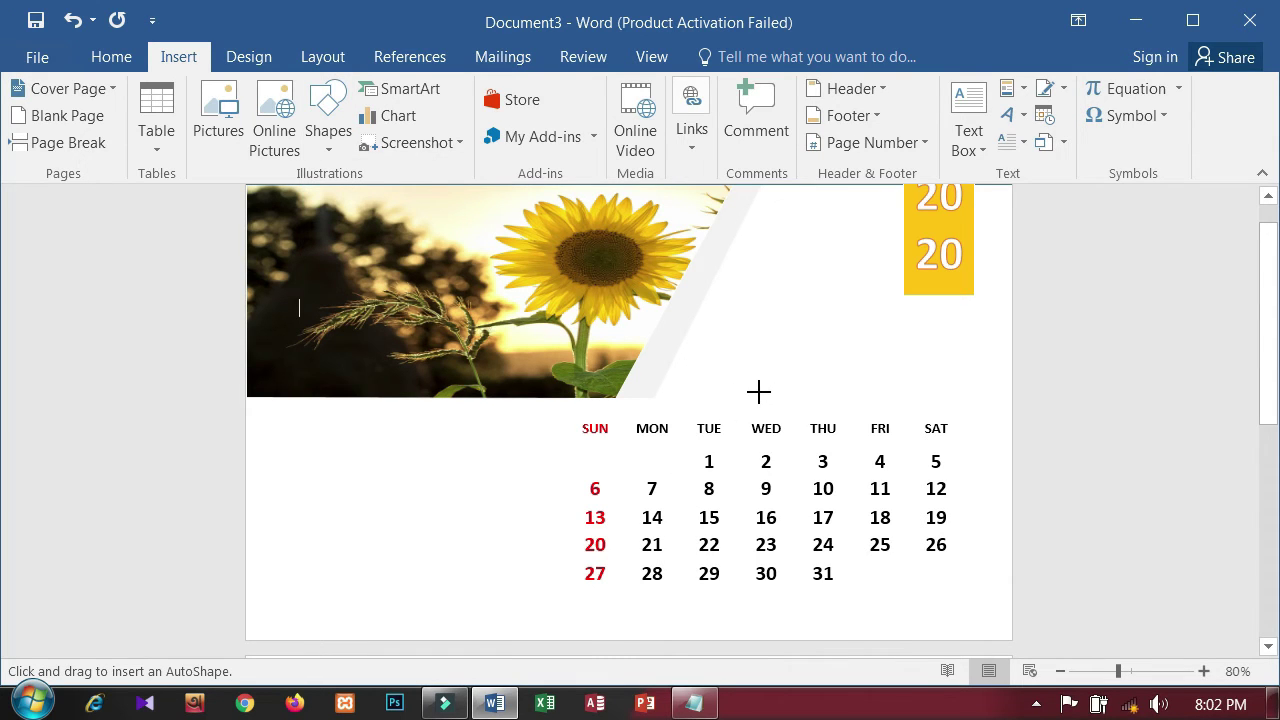
{"action": "left_click_drag", "start_coordinate": [758, 391], "coordinate": [842, 381]}
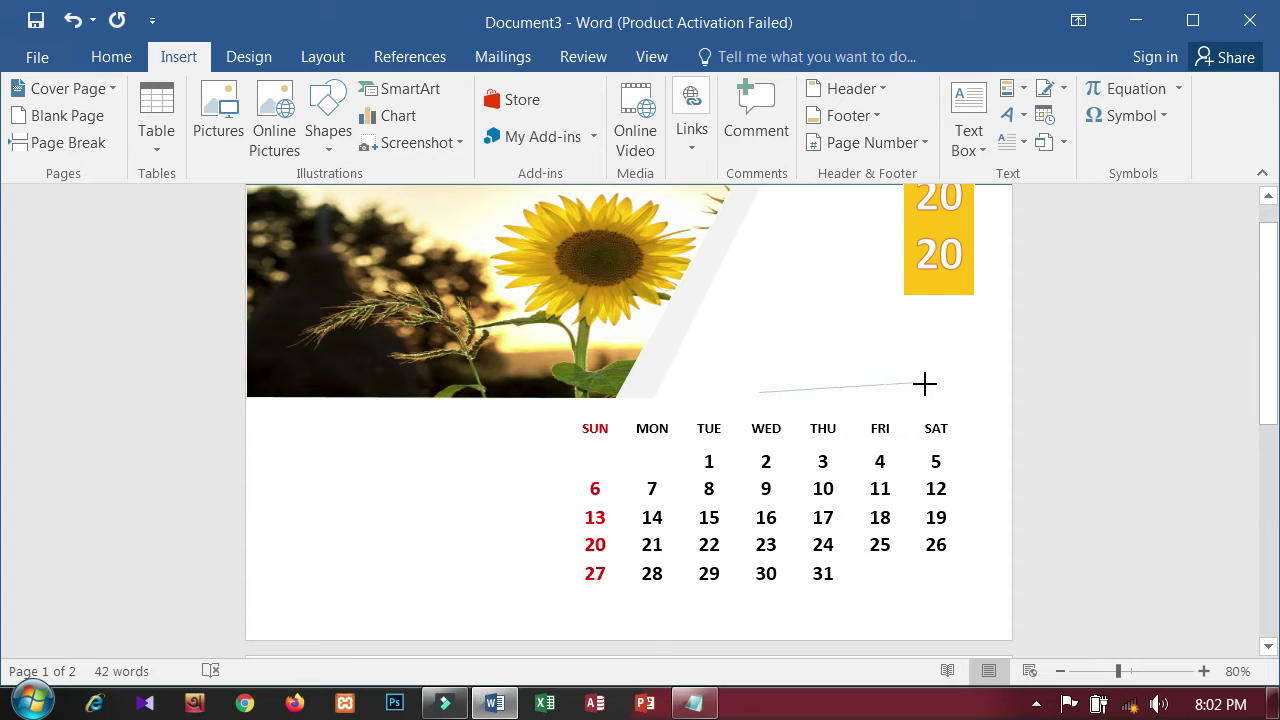
{"action": "mouse_move", "coordinate": [924, 383]}
{"action": "left_mouse_down"}
{"action": "mouse_move", "coordinate": [944, 389]}
{"action": "mouse_move", "coordinate": [884, 404]}
{"action": "left_mouse_up"}
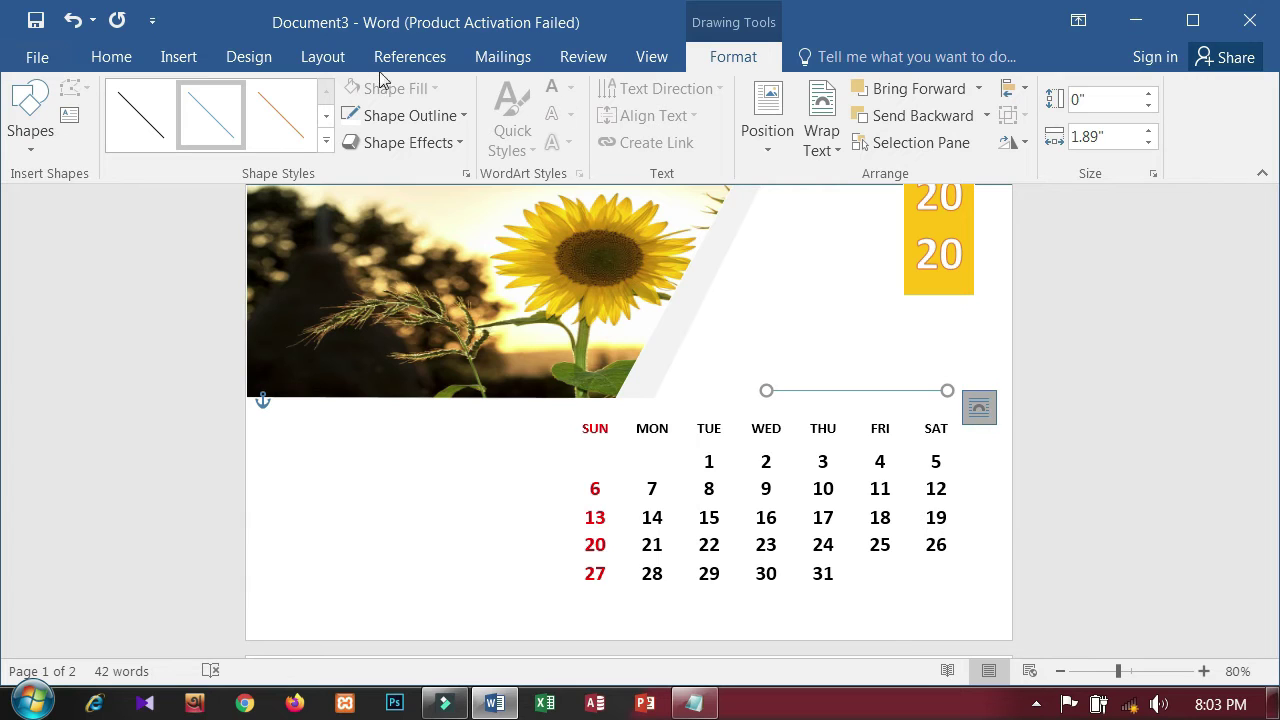
Step: Set the line's outline weight to 2¼ pt
{"action": "left_click", "coordinate": [457, 117]}
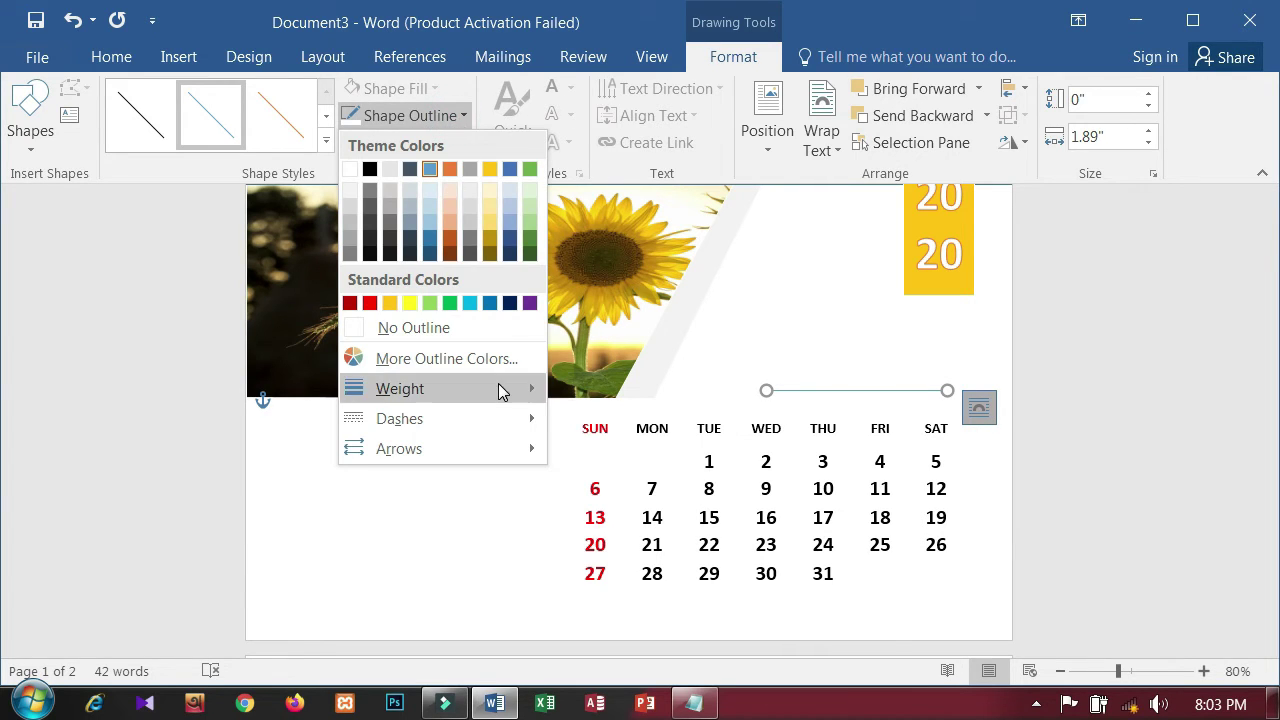
{"action": "mouse_move", "coordinate": [500, 388]}
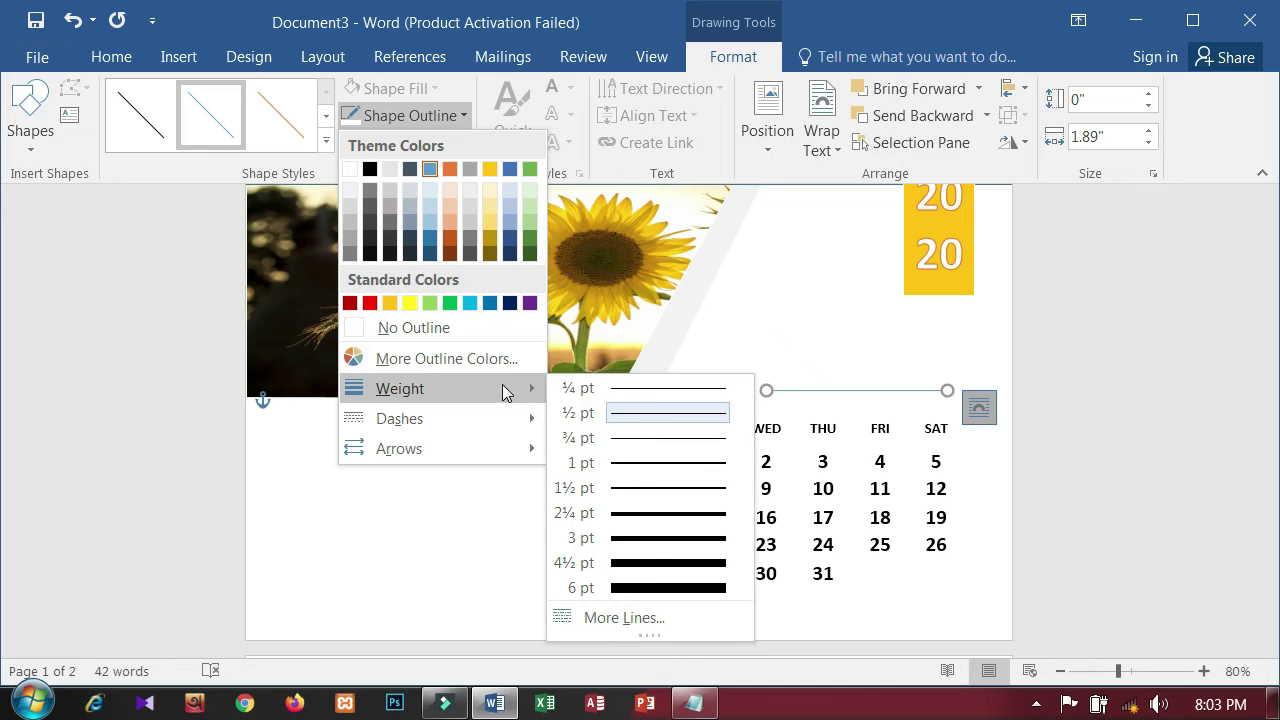
{"action": "left_click", "coordinate": [636, 514]}
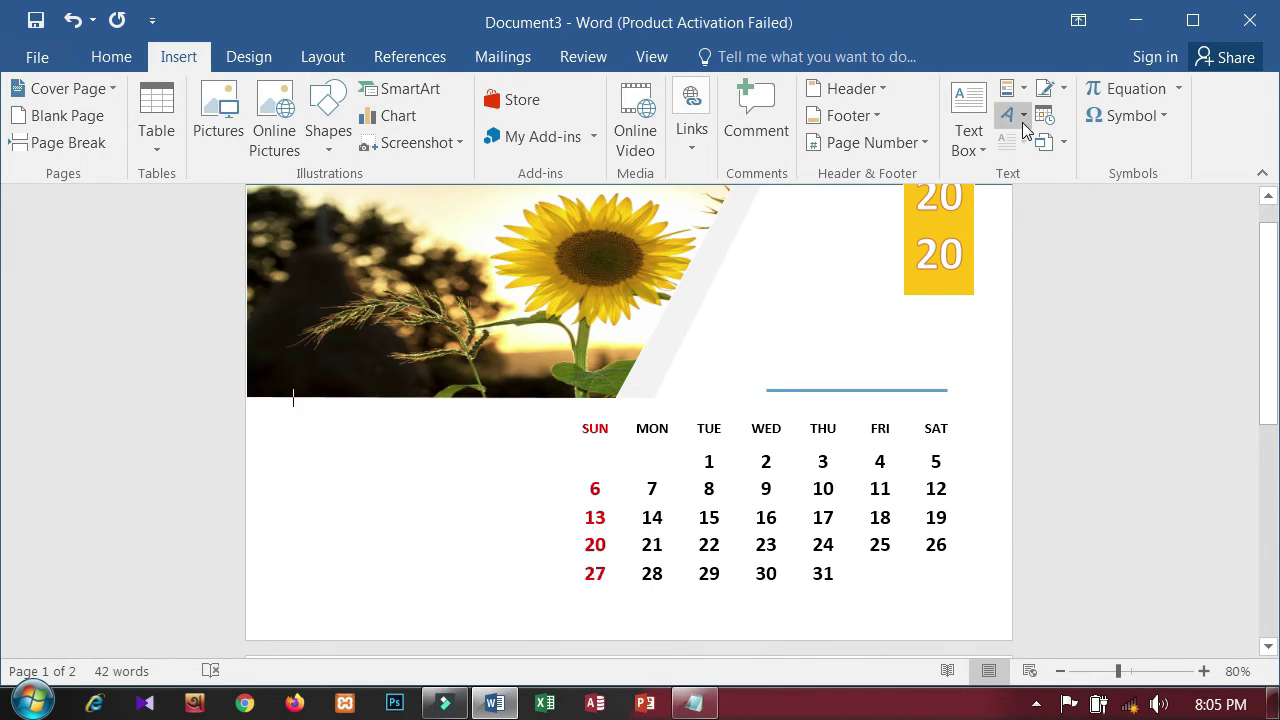
{"action": "left_click", "coordinate": [1012, 116]}
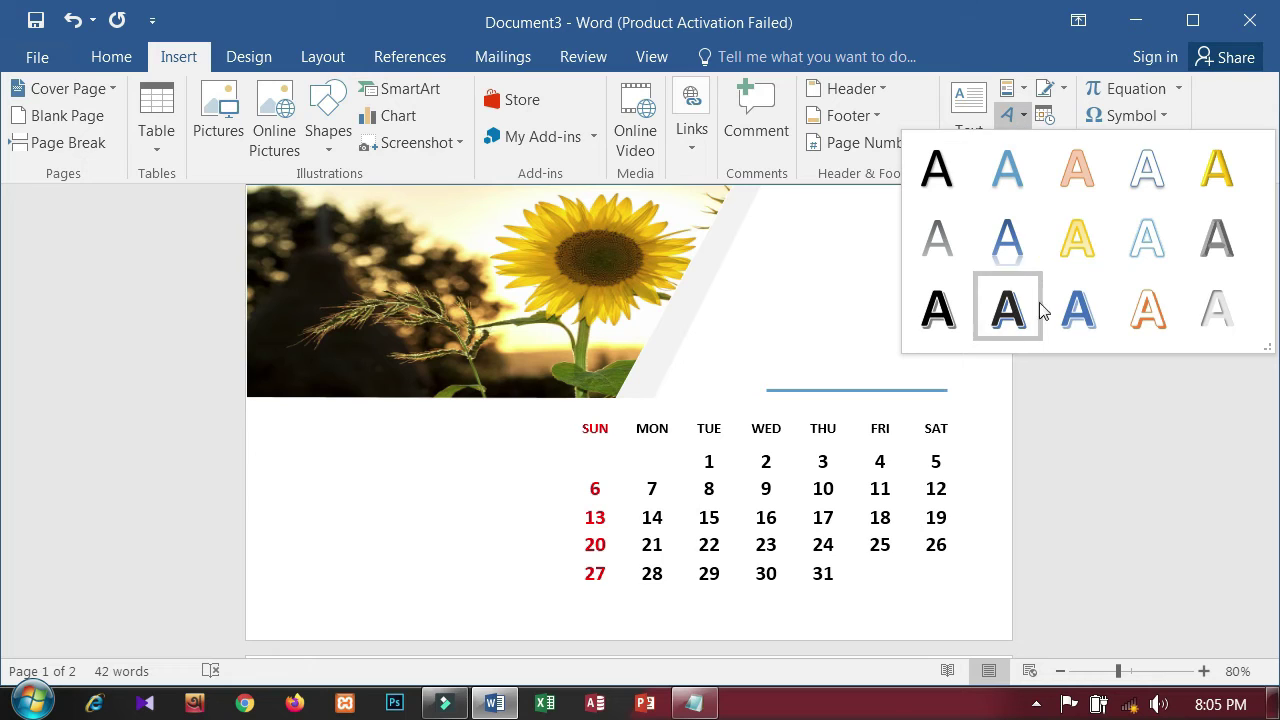
Step: Insert WordArt reading JANUARY beside the 2020 badge and adjust its box
{"action": "left_click", "coordinate": [945, 312]}
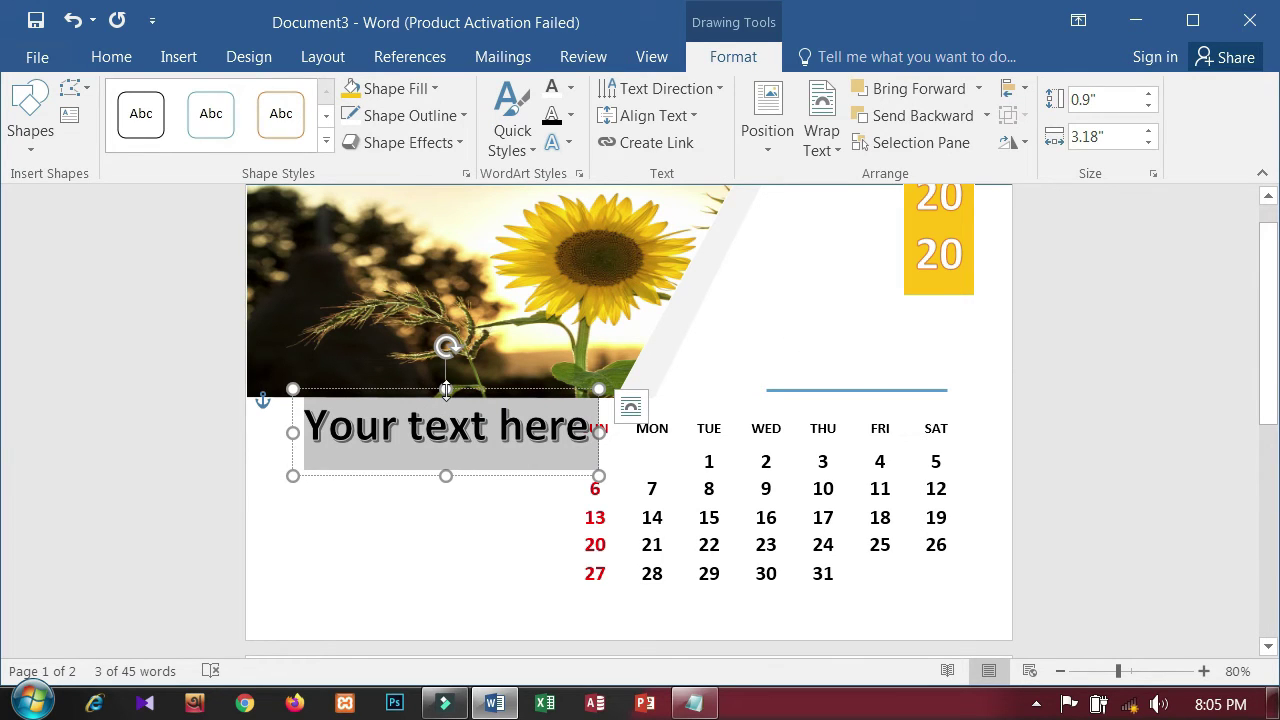
{"action": "left_click_drag", "start_coordinate": [446, 391], "coordinate": [861, 315]}
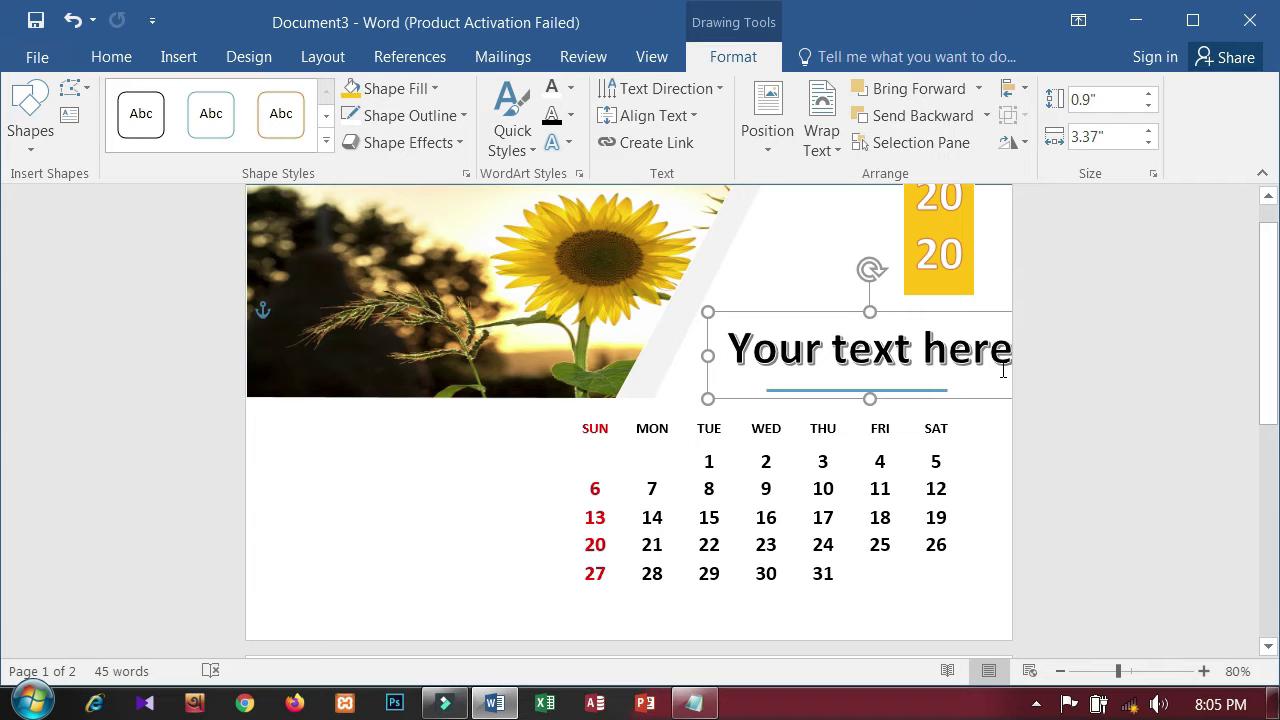
{"action": "left_click", "coordinate": [1003, 371]}
{"action": "key", "text": "BackSpace"}
{"action": "key", "text": "BackSpace"}
{"action": "key", "text": "BackSpace"}
{"action": "key", "text": "BackSpace"}
{"action": "key", "text": "BackSpace"}
{"action": "key", "text": "BackSpace"}
{"action": "key", "text": "BackSpace"}
{"action": "key", "text": "BackSpace"}
{"action": "key", "text": "BackSpace"}
{"action": "type", "text": "J"}
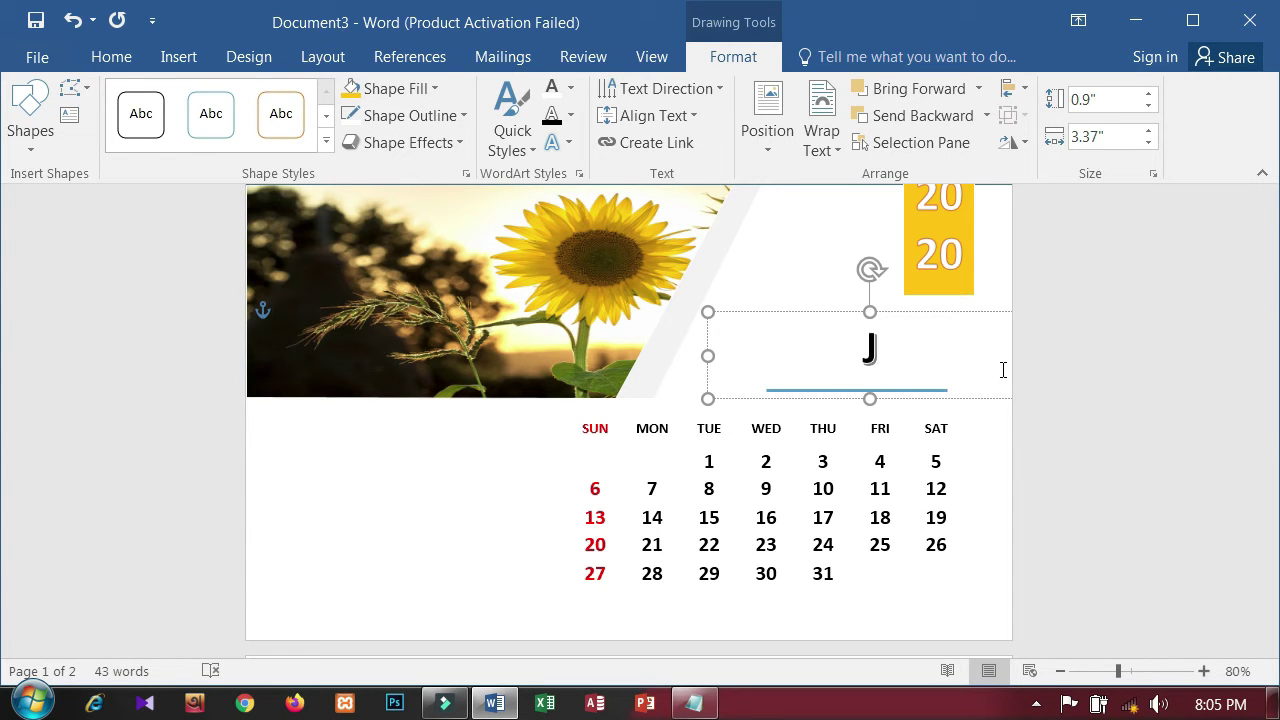
{"action": "type", "text": "ANUARY"}
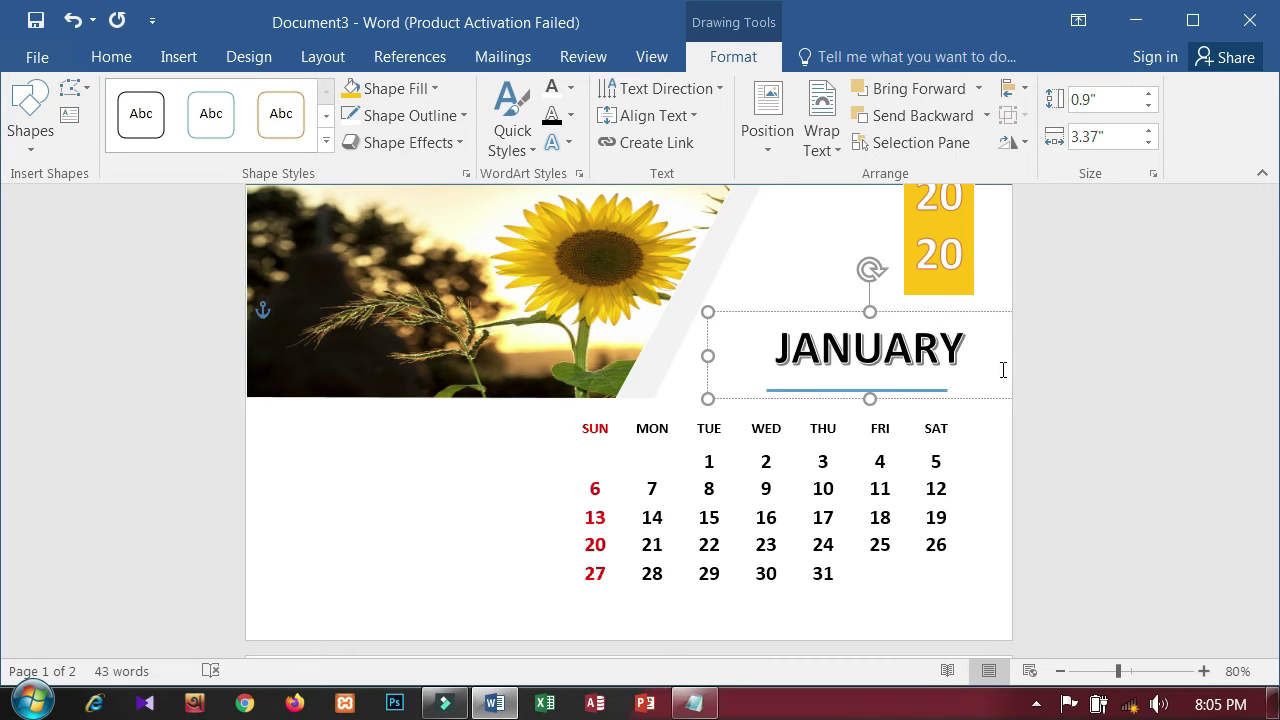
{"action": "left_click_drag", "start_coordinate": [869, 312], "coordinate": [869, 323]}
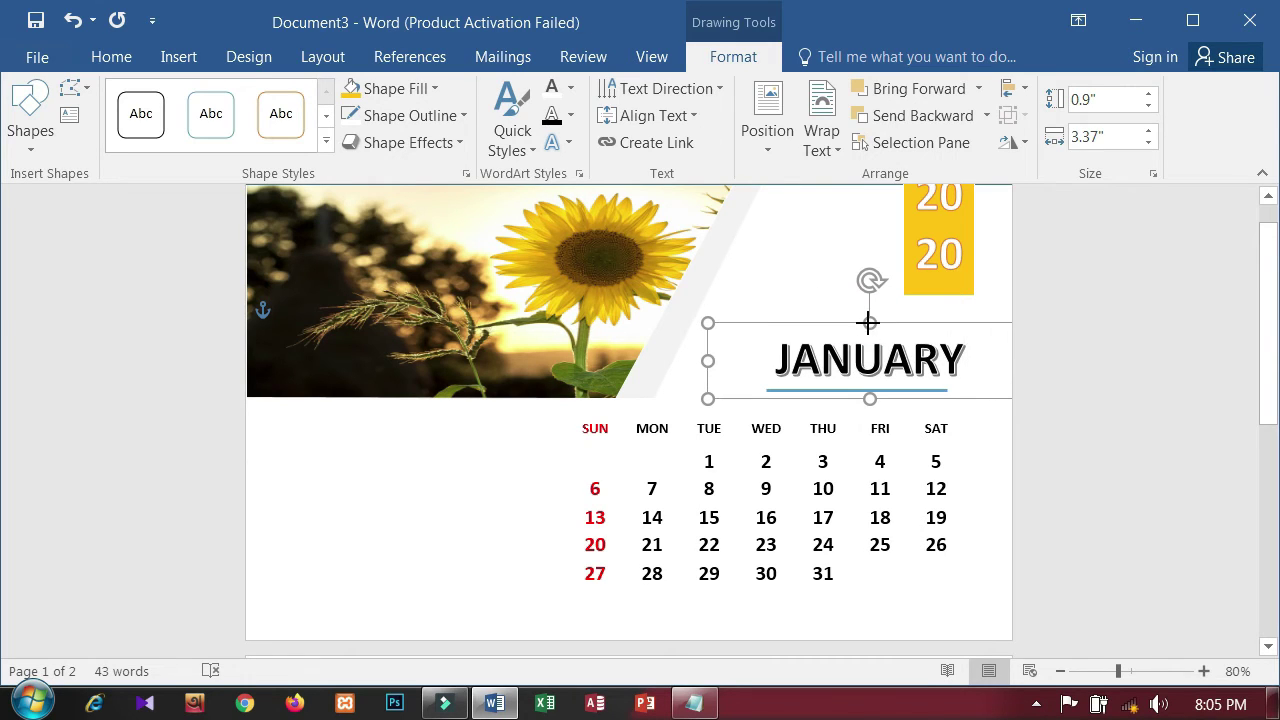
{"action": "left_click_drag", "start_coordinate": [971, 363], "coordinate": [780, 370]}
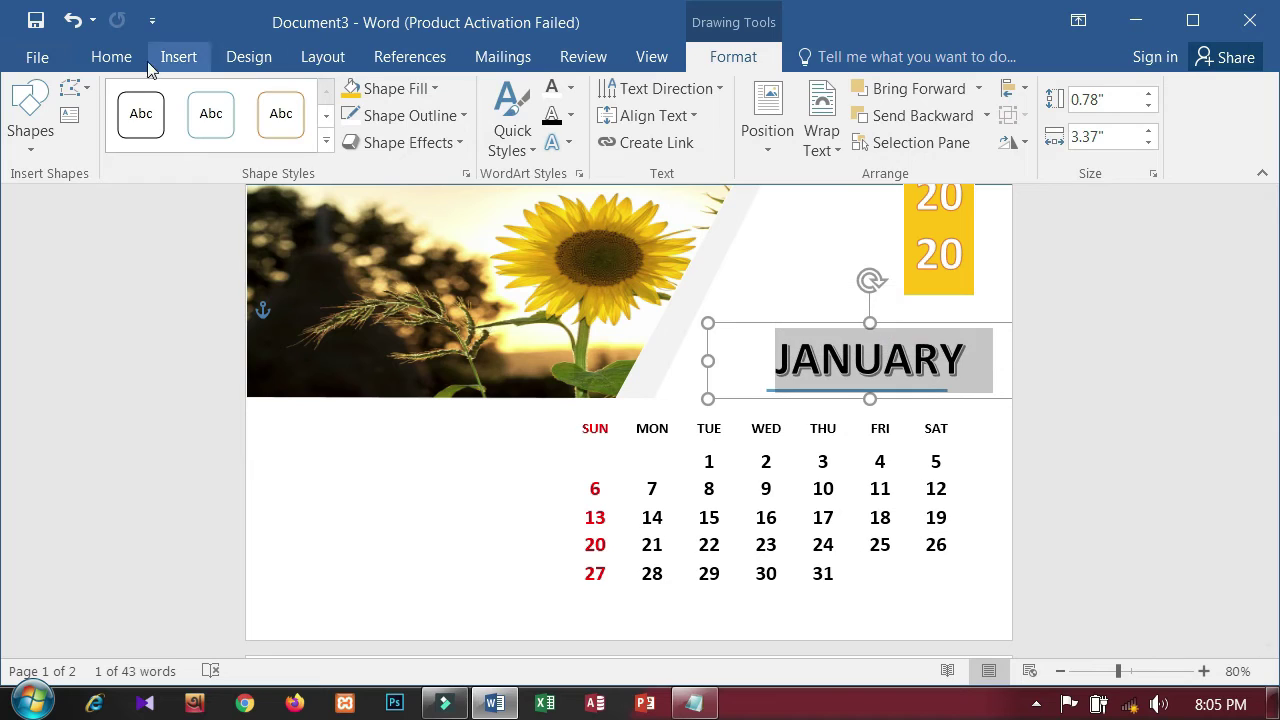
Step: Set JANUARY to 28 pt and nudge its box slightly left and down
{"action": "left_click", "coordinate": [111, 56]}
{"action": "left_click", "coordinate": [241, 99]}
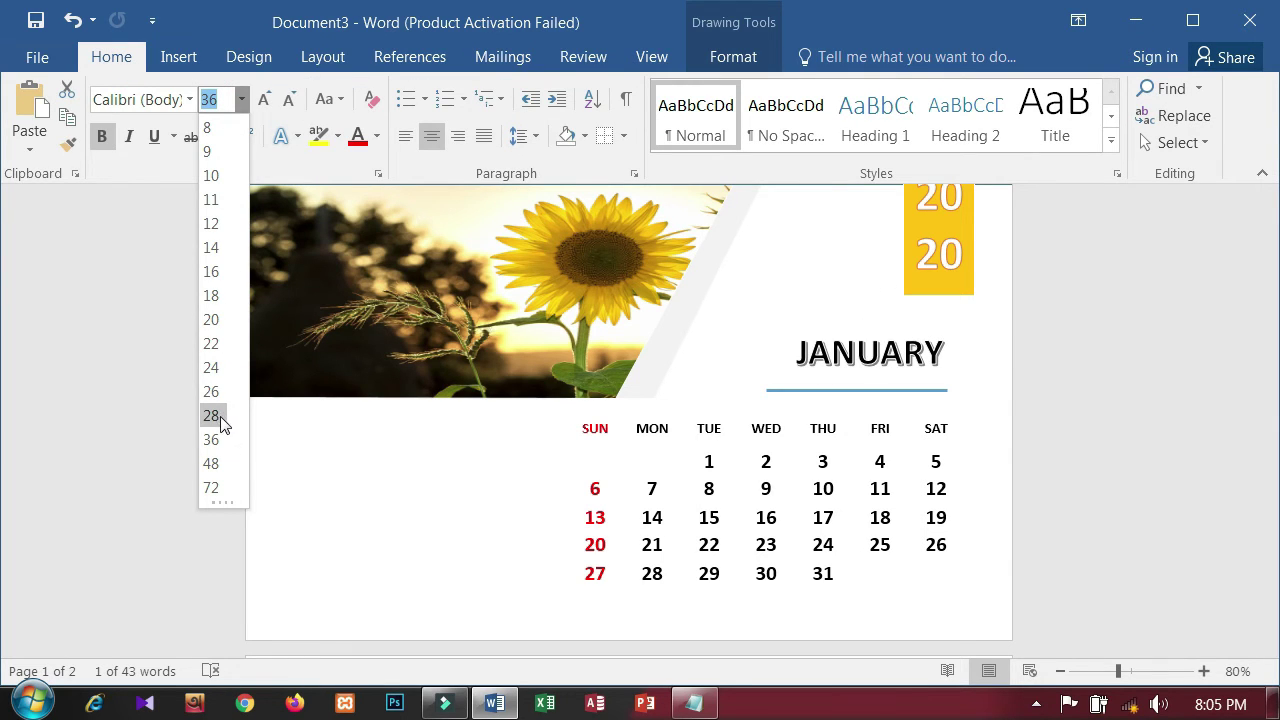
{"action": "left_click", "coordinate": [897, 314]}
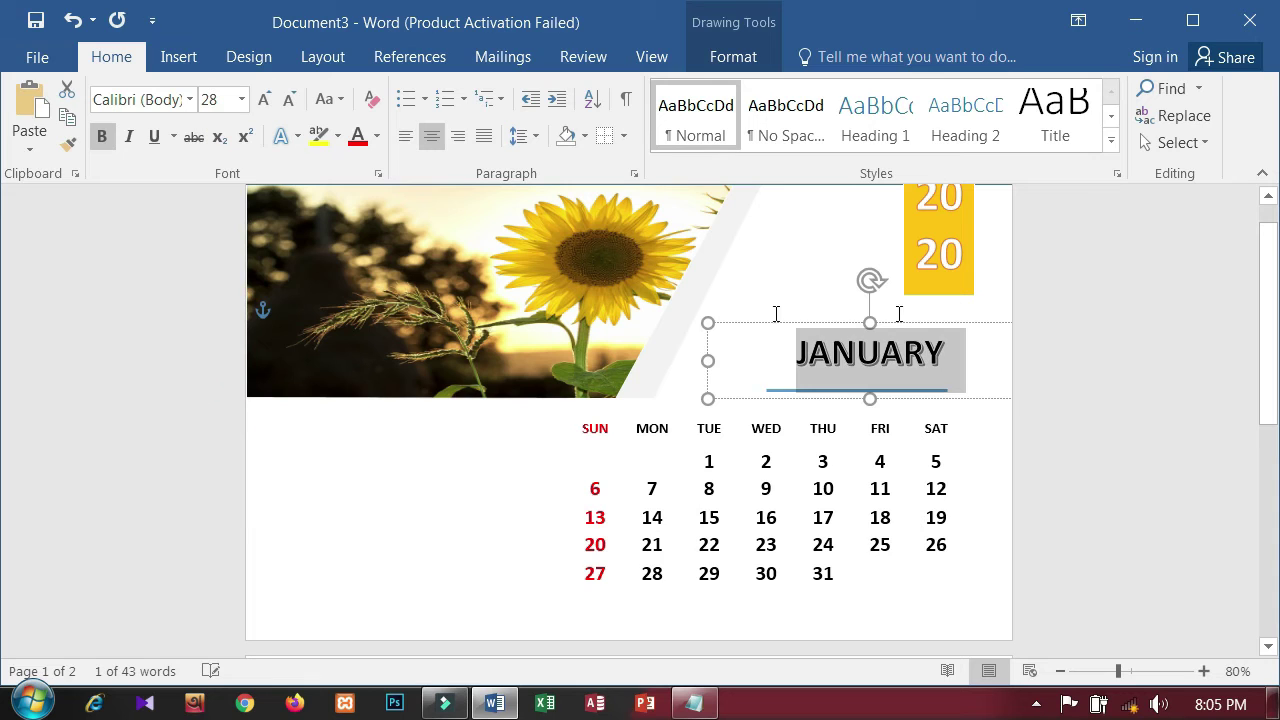
{"action": "mouse_move", "coordinate": [906, 323]}
{"action": "left_mouse_down"}
{"action": "mouse_move", "coordinate": [898, 337]}
{"action": "mouse_move", "coordinate": [857, 331]}
{"action": "left_mouse_up"}
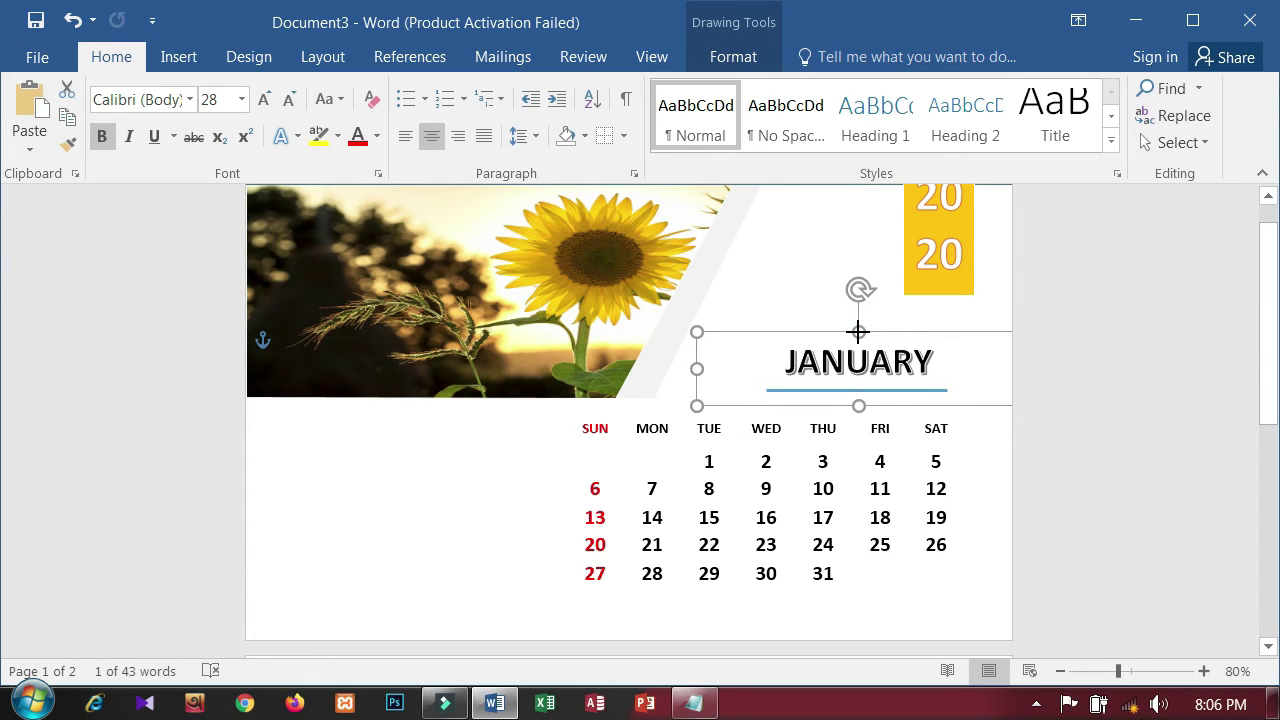
{"action": "left_click", "coordinate": [814, 251]}
Step: Change the JANUARY text font to Calibri Light
{"action": "left_click", "coordinate": [933, 358]}
{"action": "left_click_drag", "start_coordinate": [933, 360], "coordinate": [781, 376]}
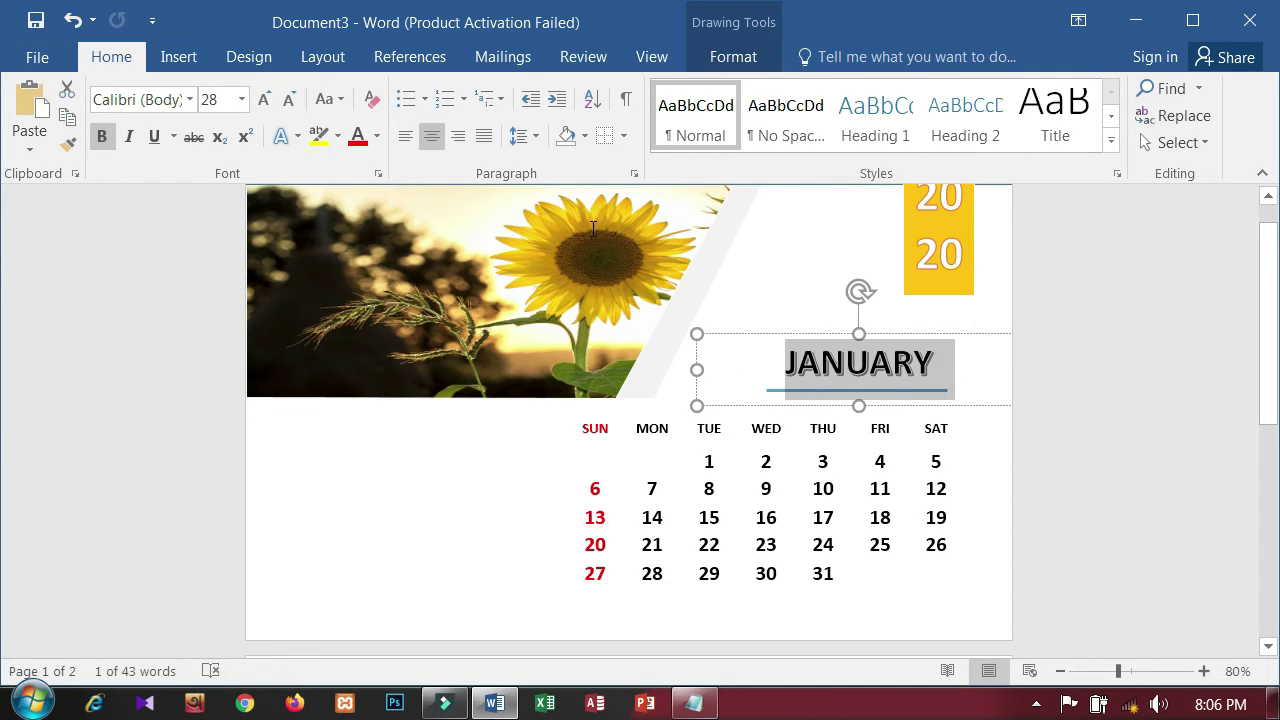
{"action": "left_click", "coordinate": [190, 100]}
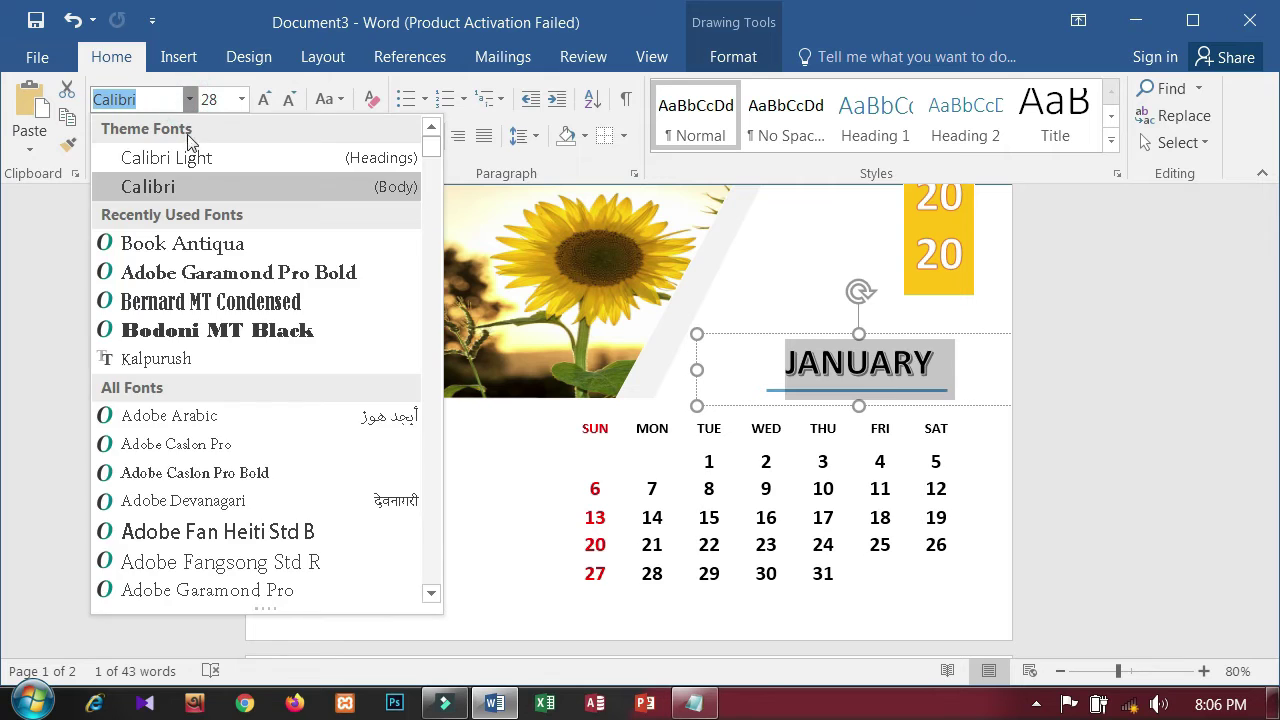
{"action": "left_click", "coordinate": [163, 156]}
{"action": "left_click", "coordinate": [1015, 116]}
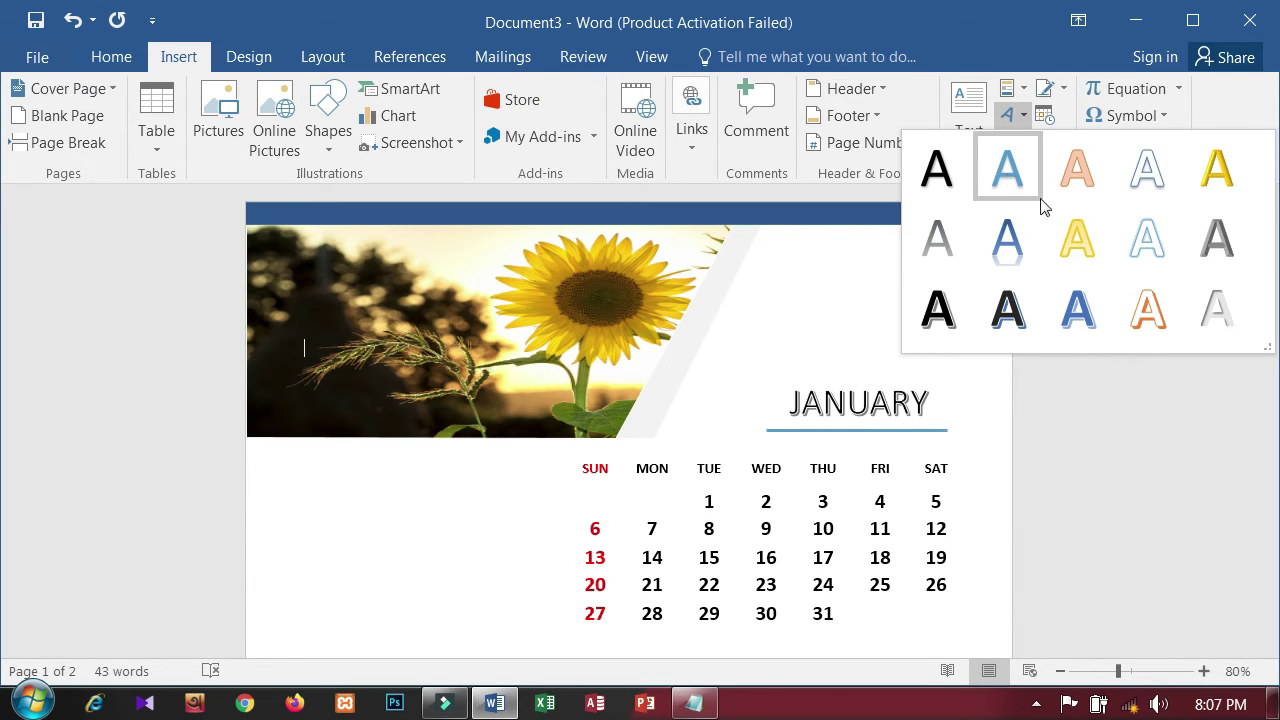
Step: Insert gold WordArt typed as CALENDER and move it beside the 2020 block
{"action": "left_click", "coordinate": [1210, 172]}
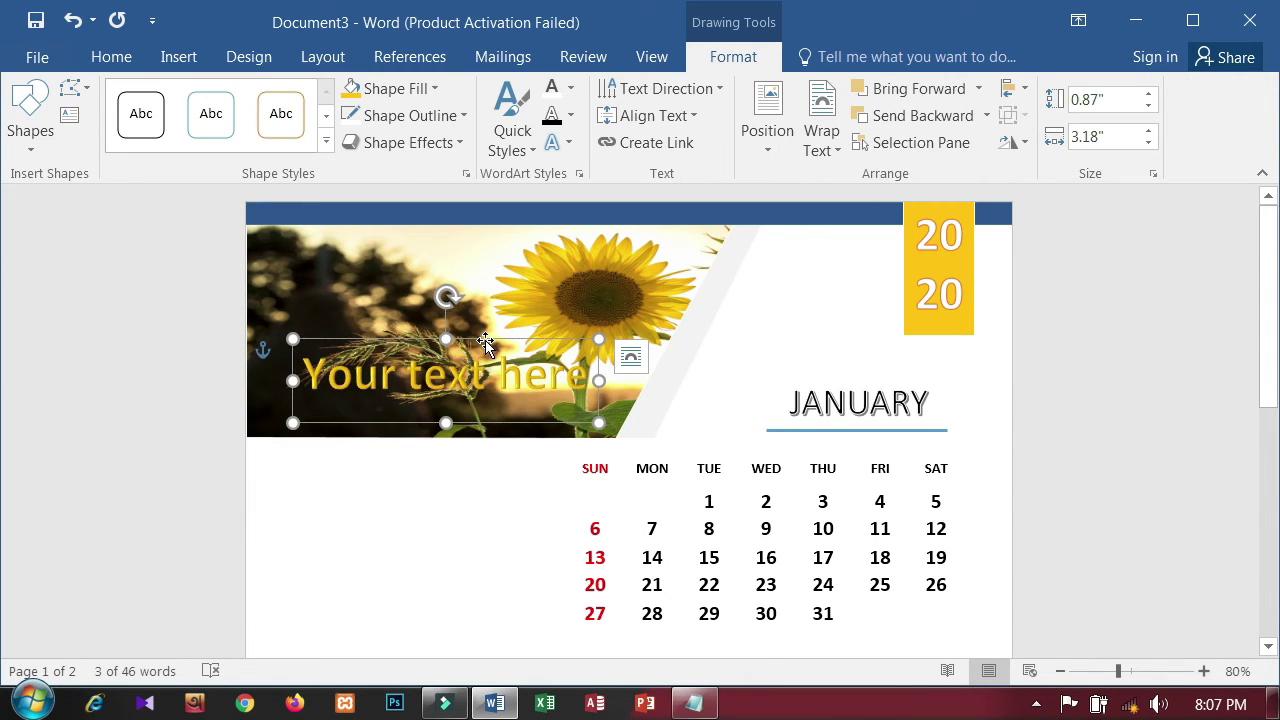
{"action": "left_click_drag", "start_coordinate": [442, 344], "coordinate": [814, 283]}
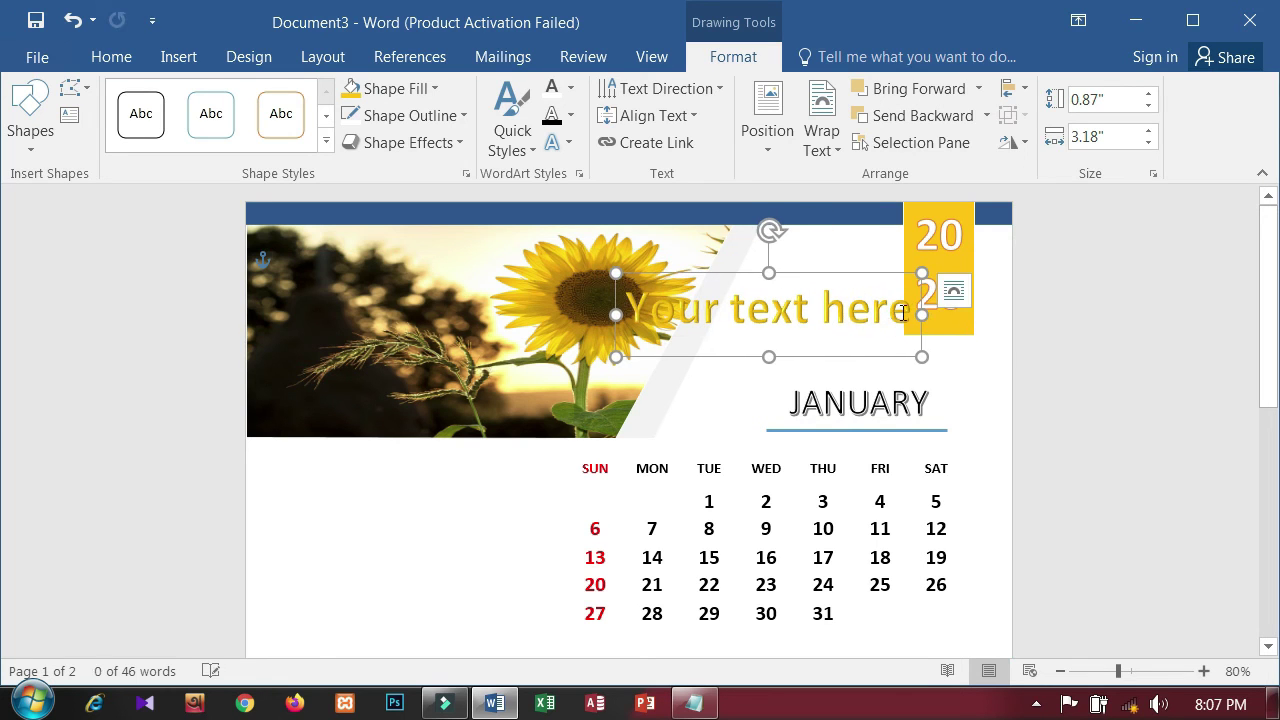
{"action": "left_click", "coordinate": [700, 316]}
{"action": "triple_click", "coordinate": [700, 316]}
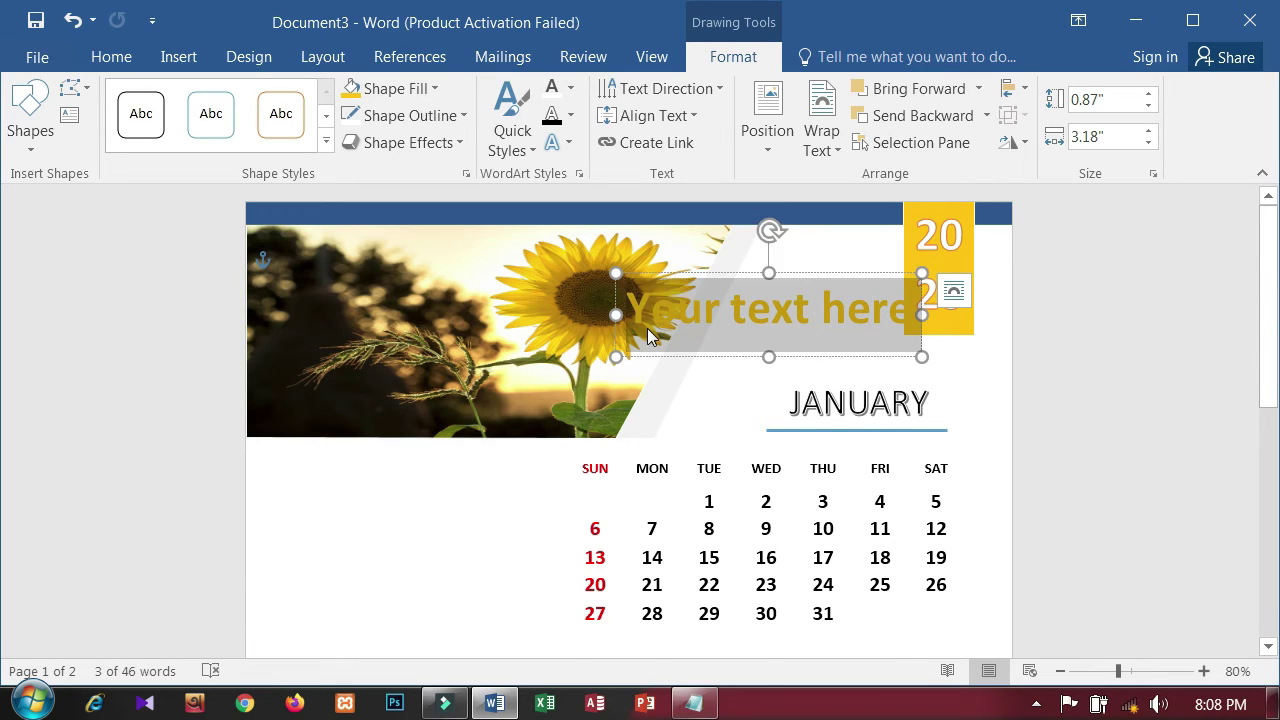
{"action": "type", "text": "CALENDER"}
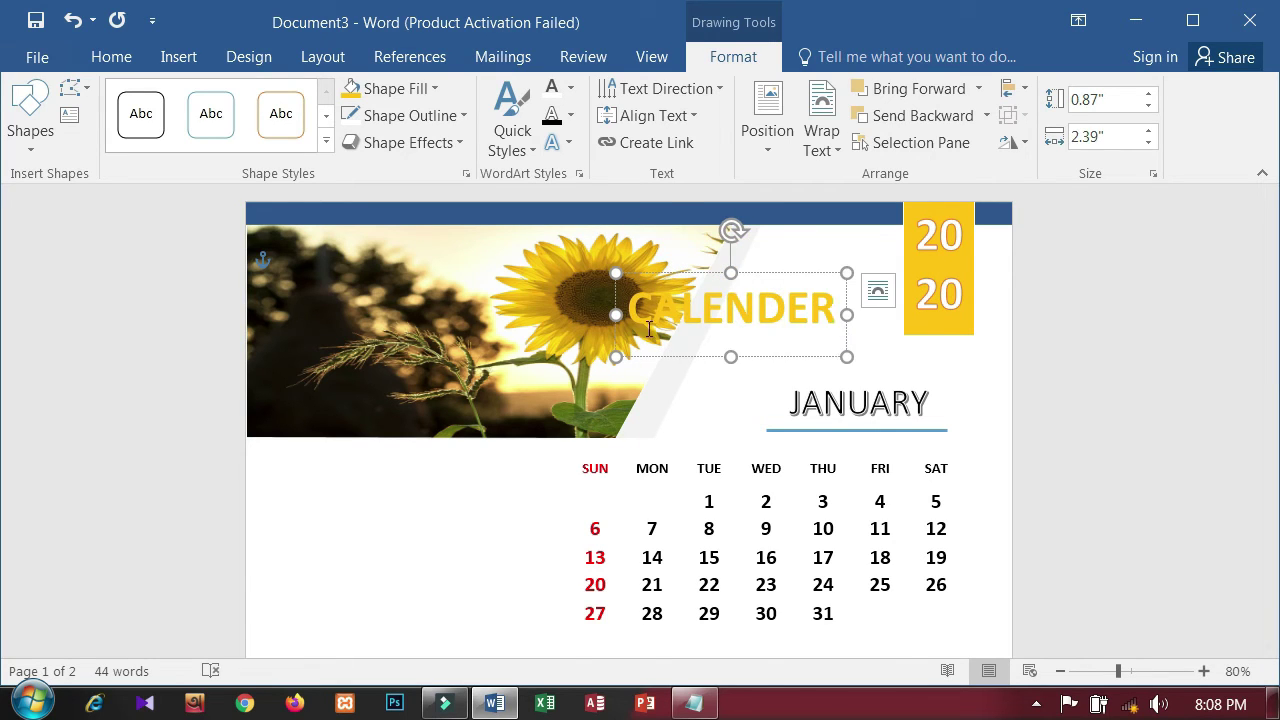
{"action": "left_click_drag", "start_coordinate": [730, 356], "coordinate": [845, 356]}
Step: Correct the WordArt spelling from CALENDER to CALENDAR
{"action": "left_click", "coordinate": [870, 258]}
{"action": "left_click", "coordinate": [862, 278]}
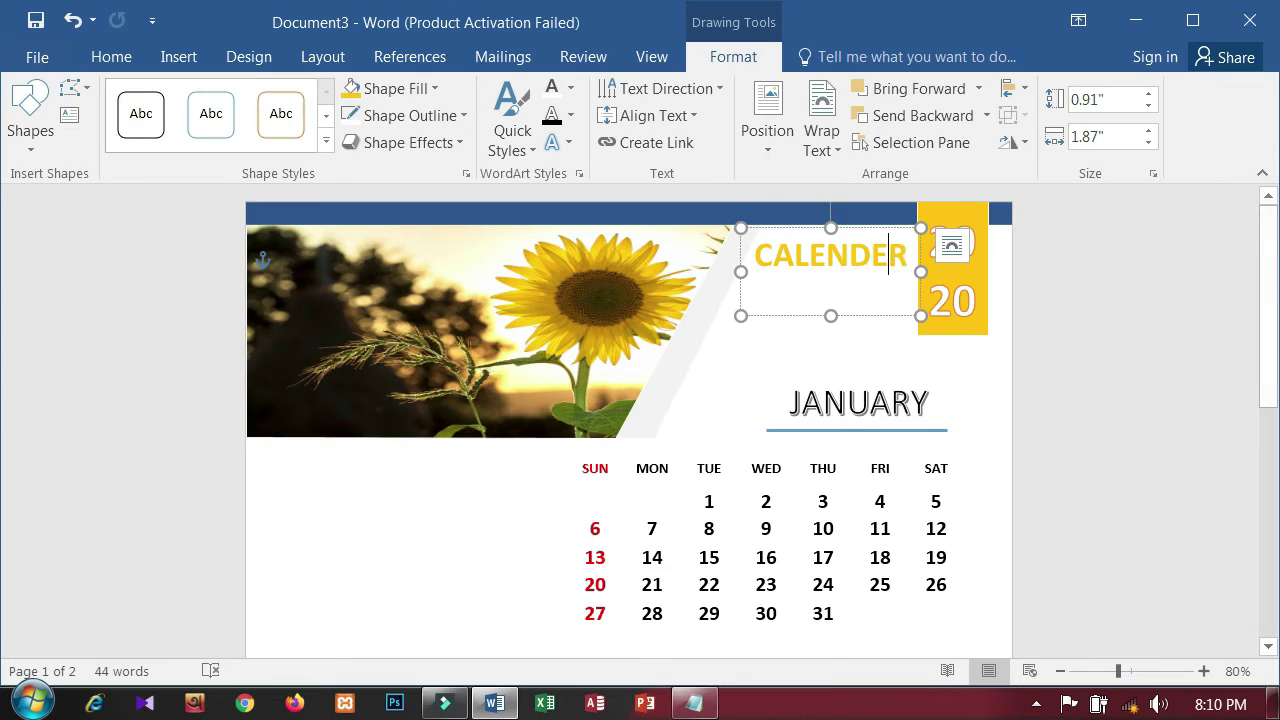
{"action": "key", "text": "BackSpace"}
{"action": "type", "text": "A"}
{"action": "left_click", "coordinate": [180, 57]}
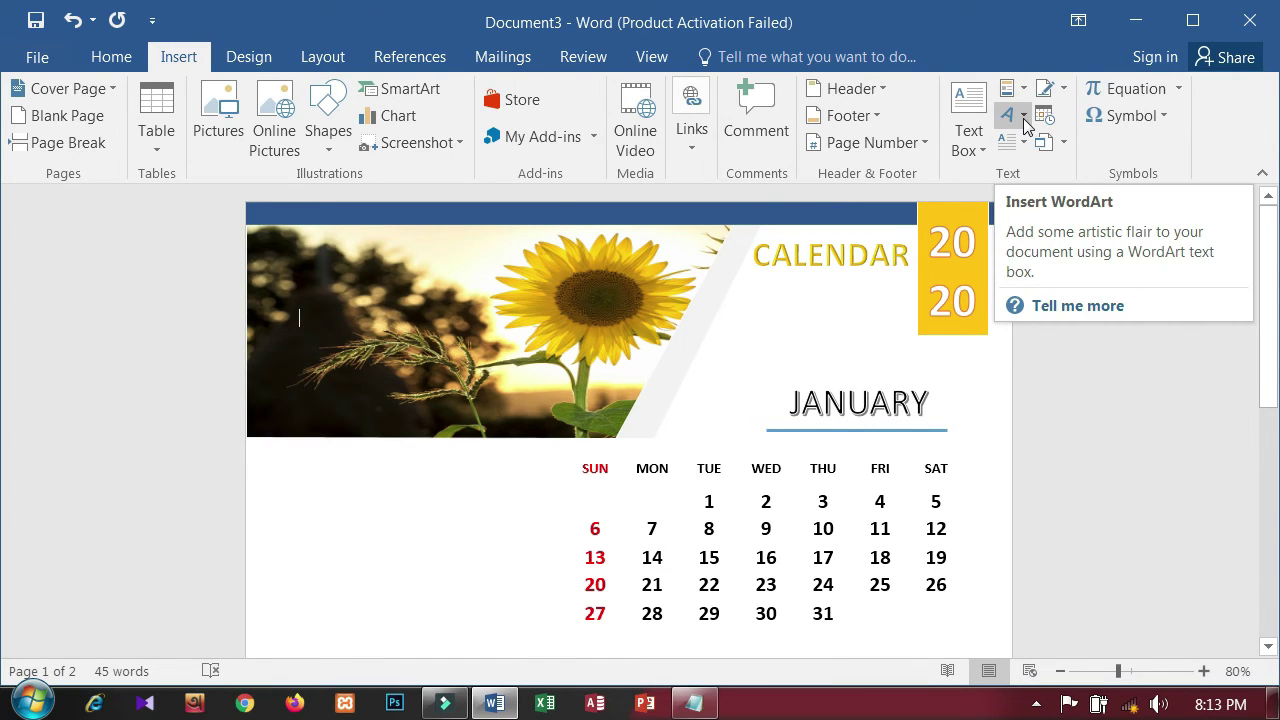
Step: Insert grey-style WordArt below the sunflower photo reading COMPANY NAME
{"action": "left_click", "coordinate": [1024, 116]}
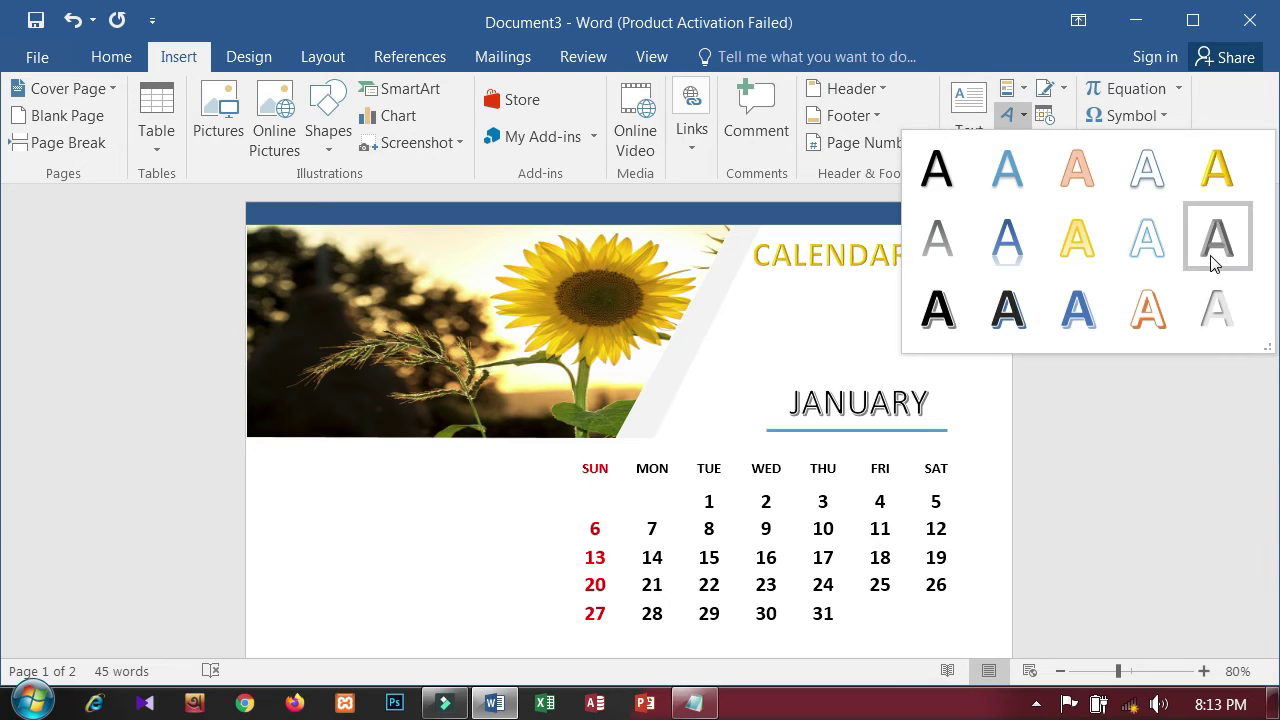
{"action": "left_click", "coordinate": [1217, 310]}
{"action": "left_click", "coordinate": [509, 391]}
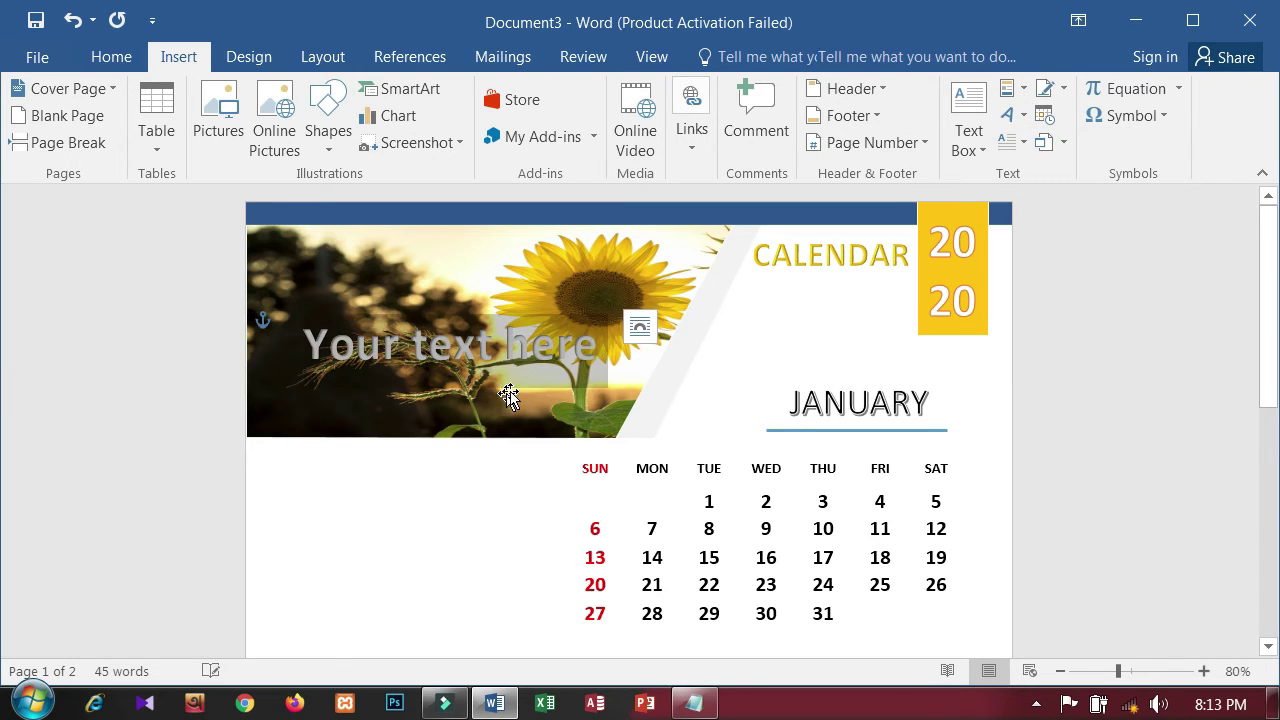
{"action": "left_click", "coordinate": [595, 350]}
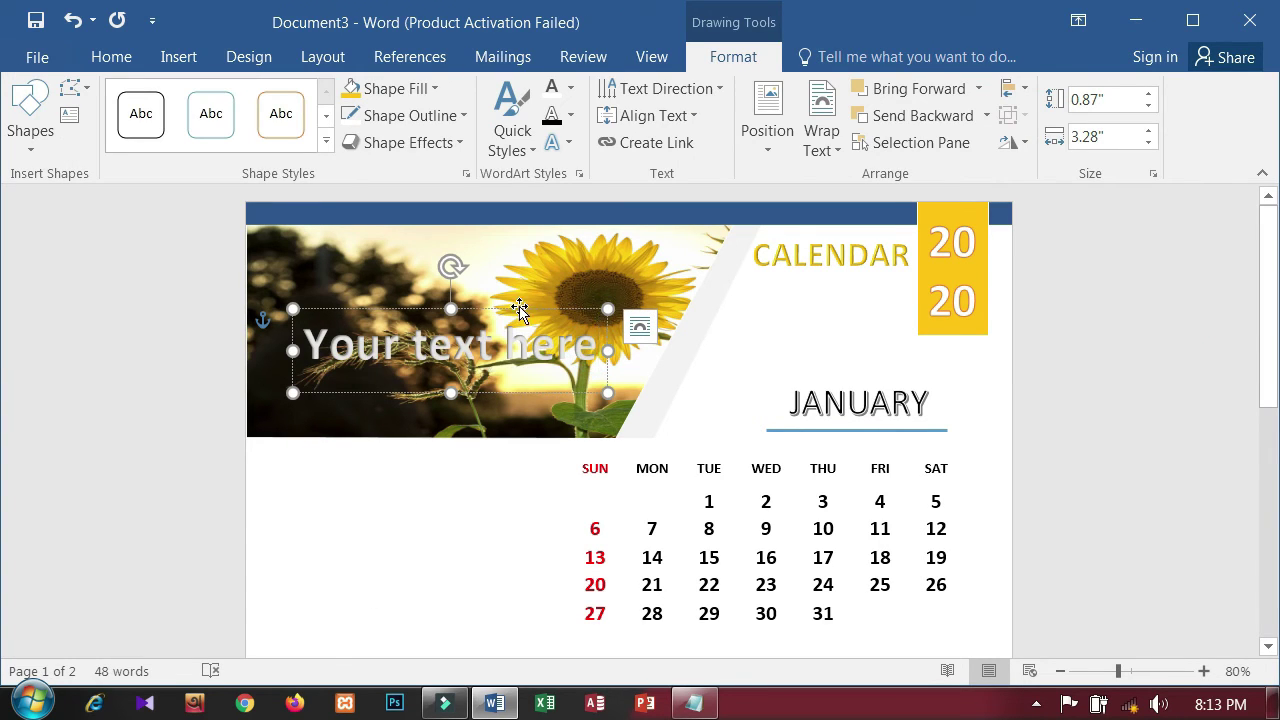
{"action": "left_click_drag", "start_coordinate": [519, 311], "coordinate": [471, 453]}
{"action": "type", "text": "Co"}
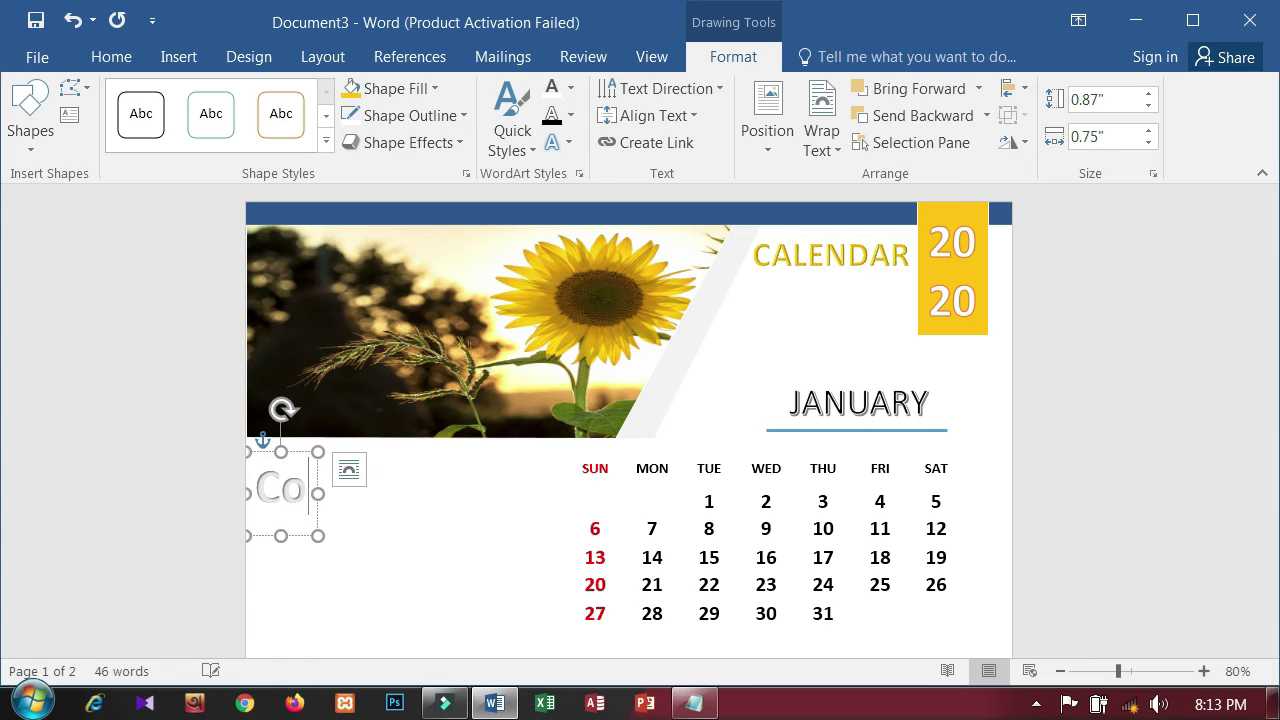
{"action": "key", "text": "BackSpace"}
{"action": "type", "text": "OMPANY NAME"}
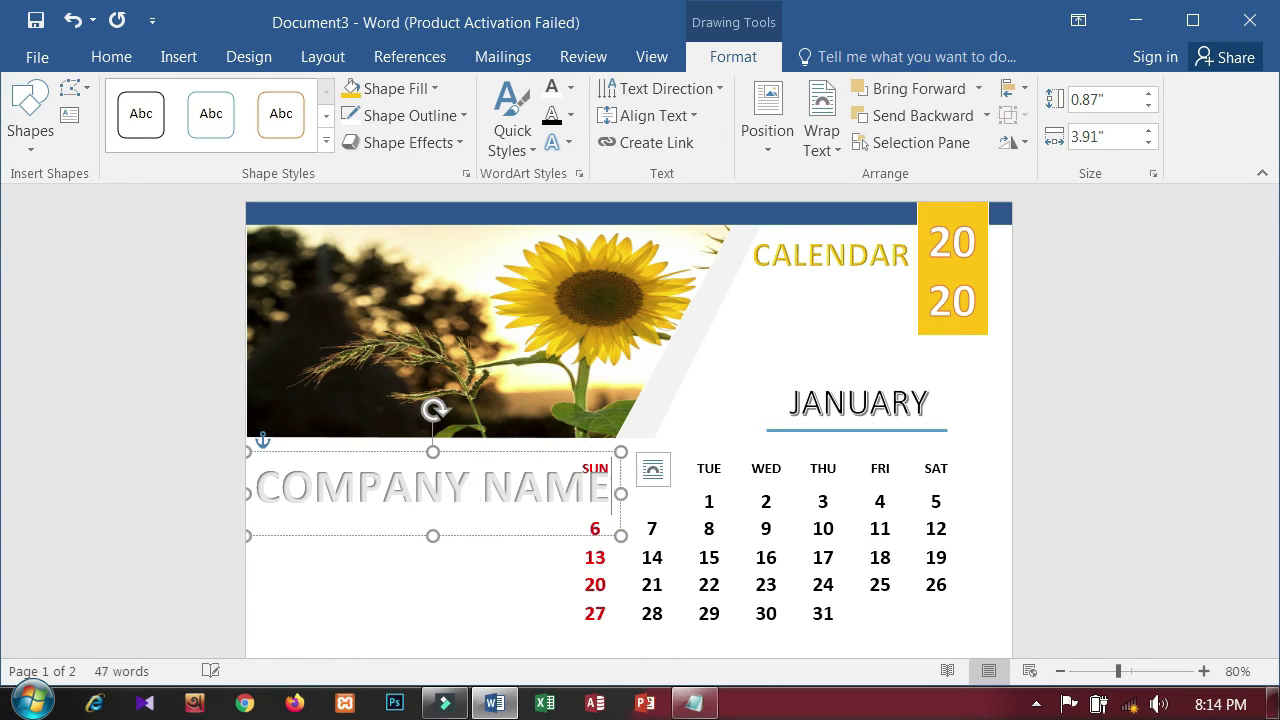
Step: Format COMPANY NAME at 18 pt with a grey font colour
{"action": "left_click_drag", "start_coordinate": [612, 490], "coordinate": [258, 490]}
{"action": "left_click", "coordinate": [482, 421]}
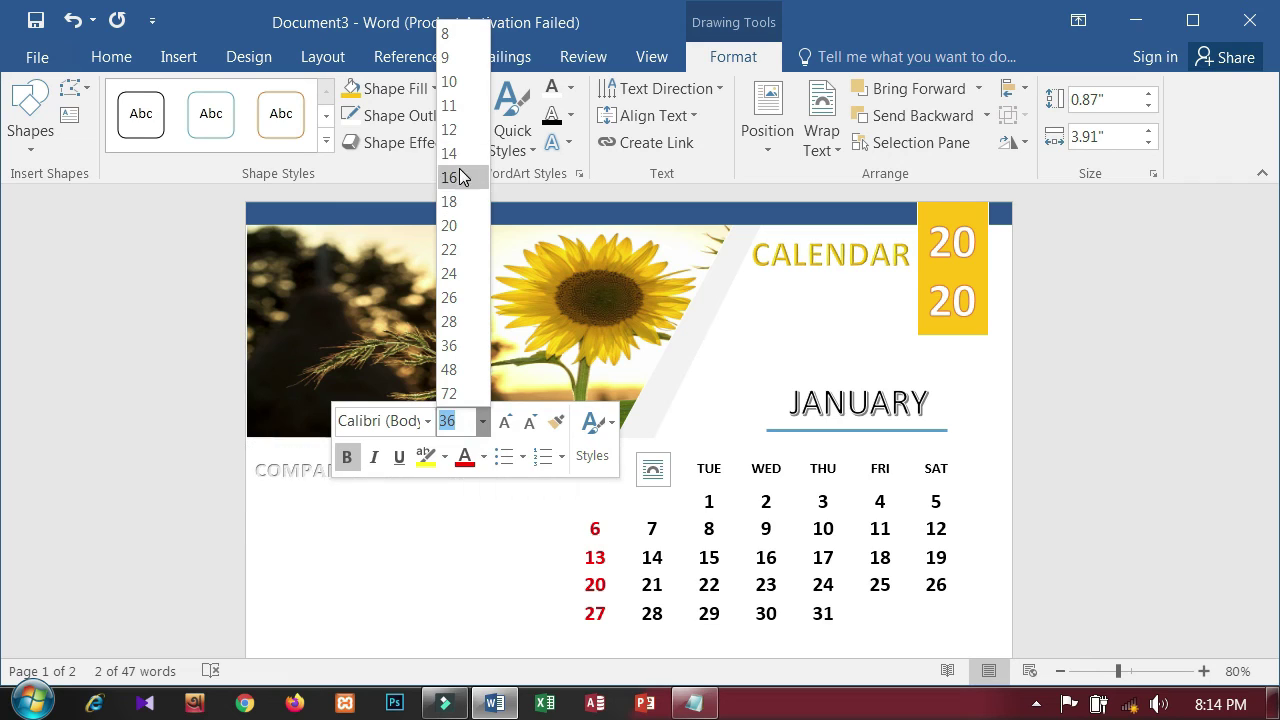
{"action": "left_click", "coordinate": [449, 203]}
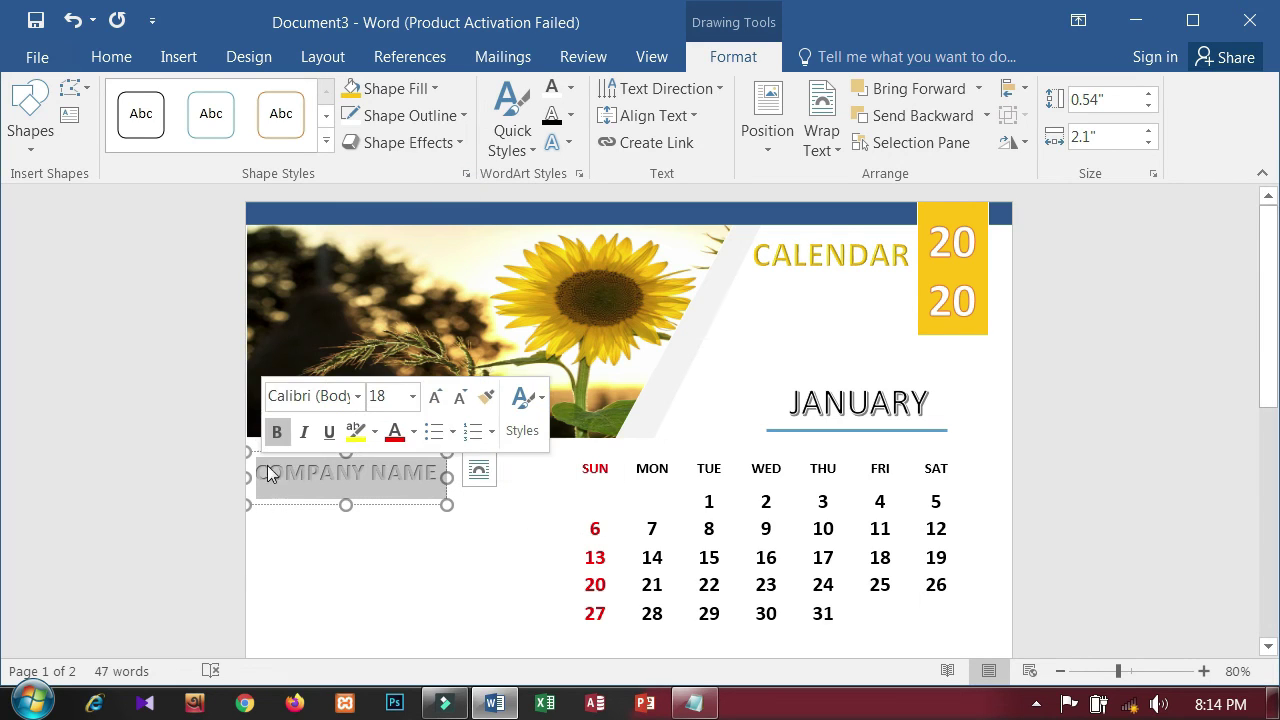
{"action": "left_click", "coordinate": [413, 431]}
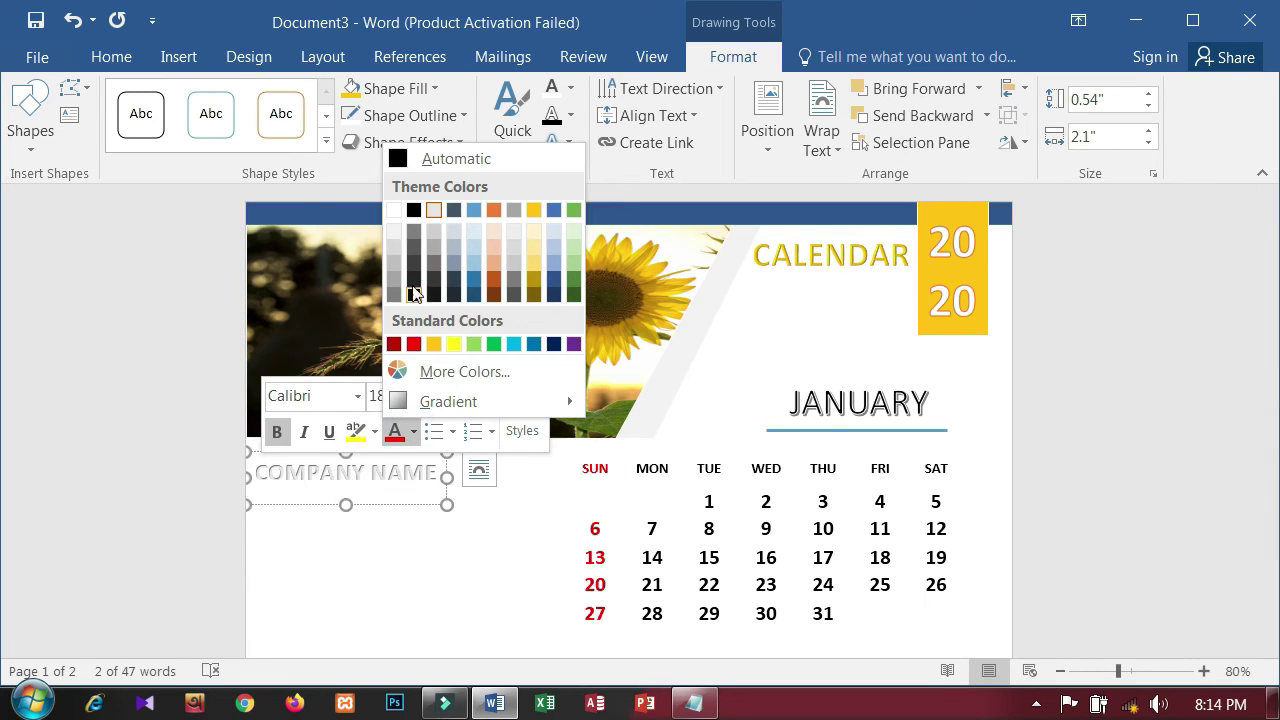
{"action": "left_click", "coordinate": [413, 233]}
{"action": "left_click", "coordinate": [480, 472]}
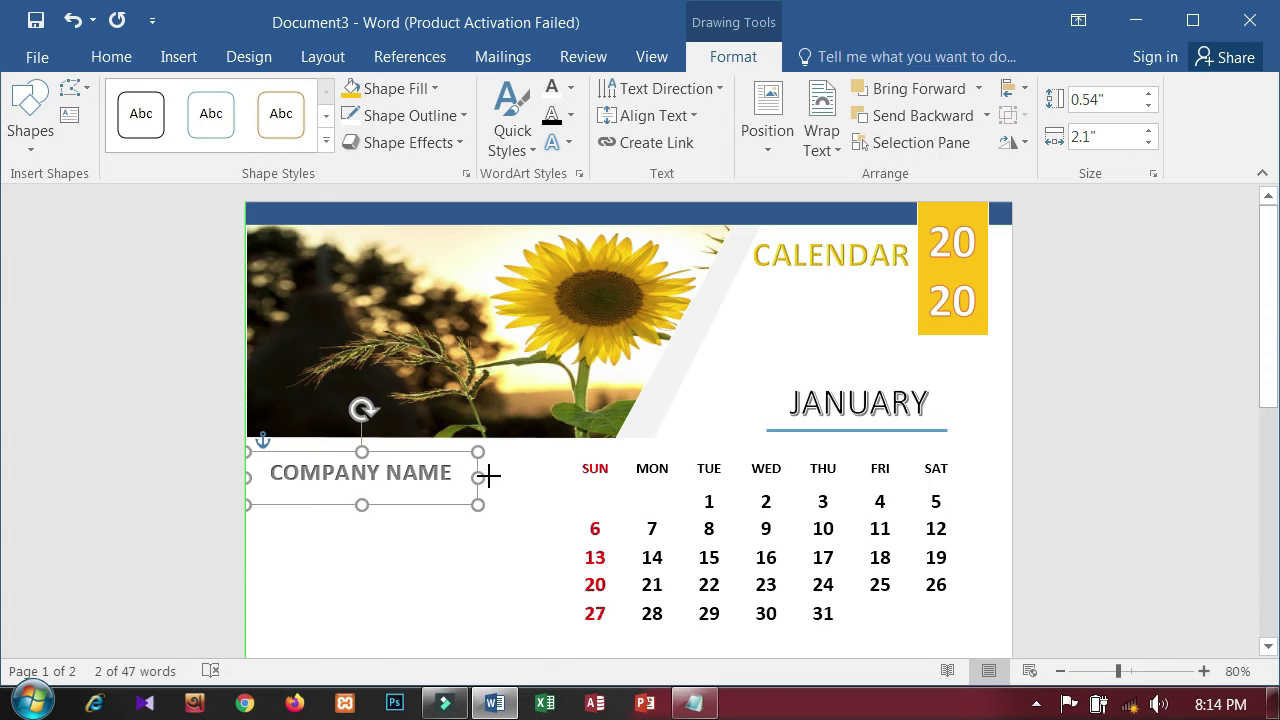
{"action": "left_click", "coordinate": [488, 477]}
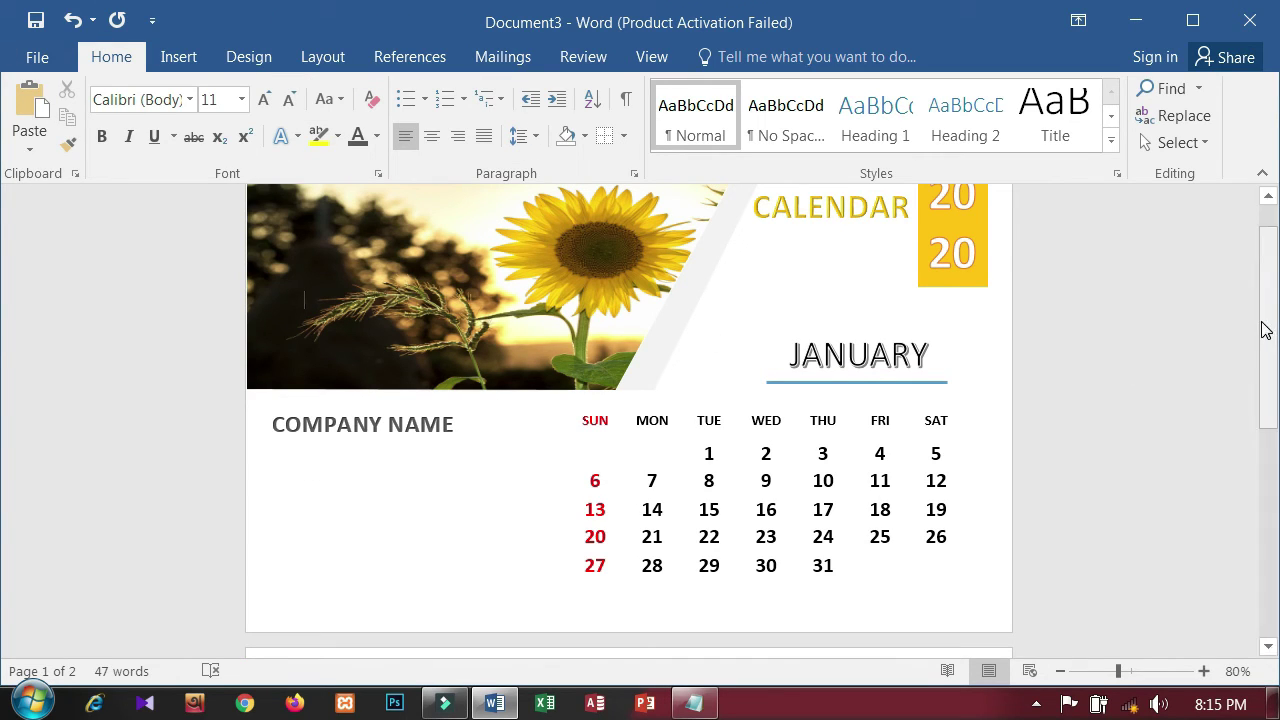
Step: Draw a 0.45" by 2.81" blue rectangle at the page's lower left beneath COMPANY NAME
{"action": "left_click_drag", "start_coordinate": [1271, 330], "coordinate": [1271, 352]}
{"action": "scroll", "coordinate": [5, 310], "scroll_direction": "up", "scroll_amount": 2}
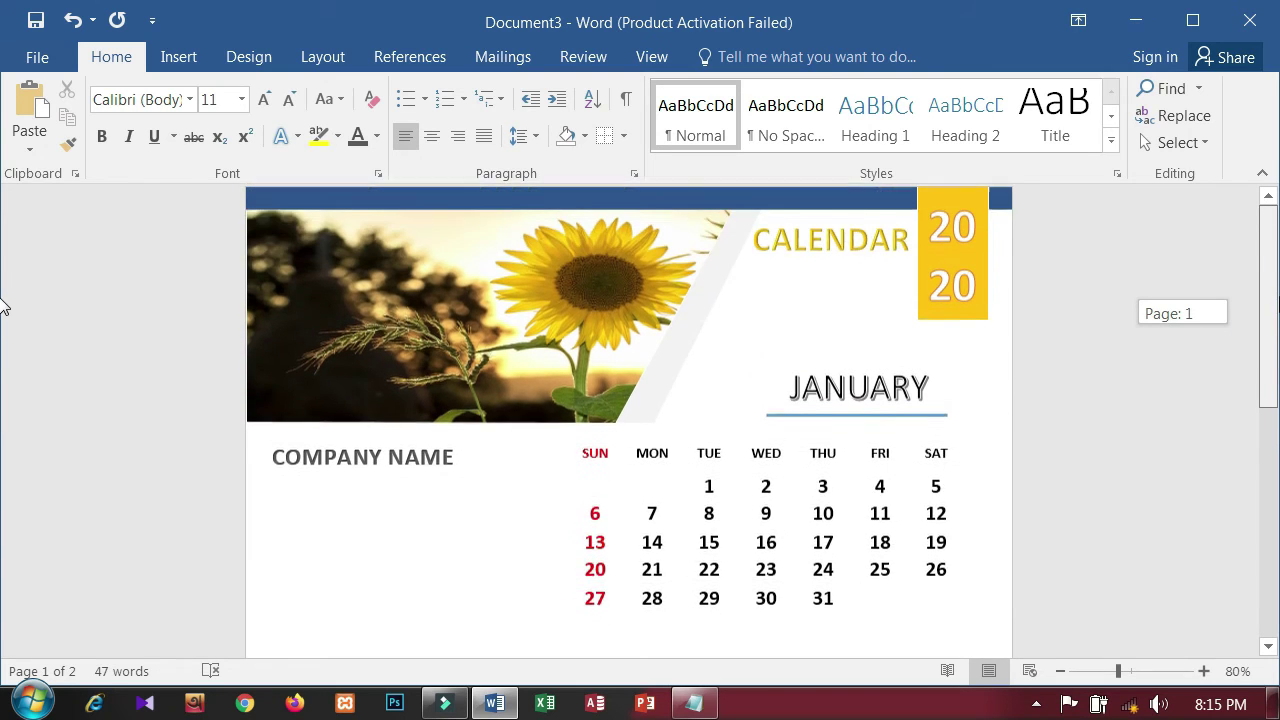
{"action": "left_click", "coordinate": [177, 57]}
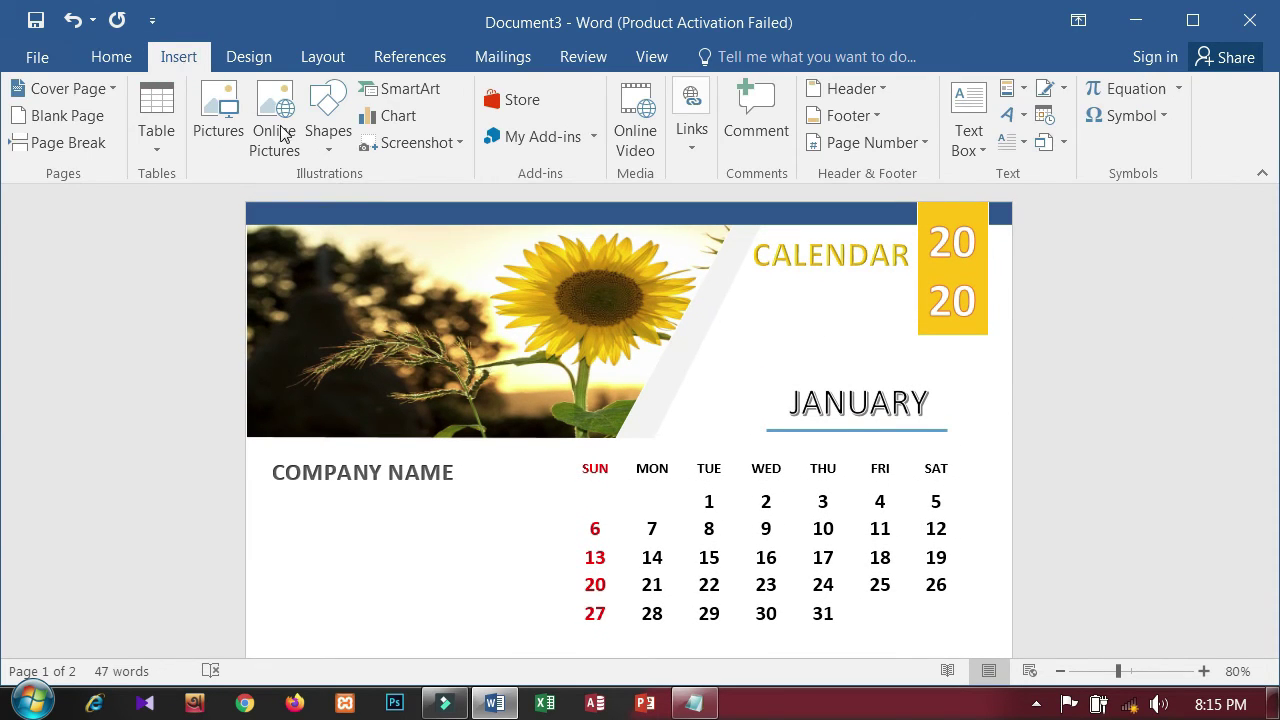
{"action": "left_click", "coordinate": [336, 143]}
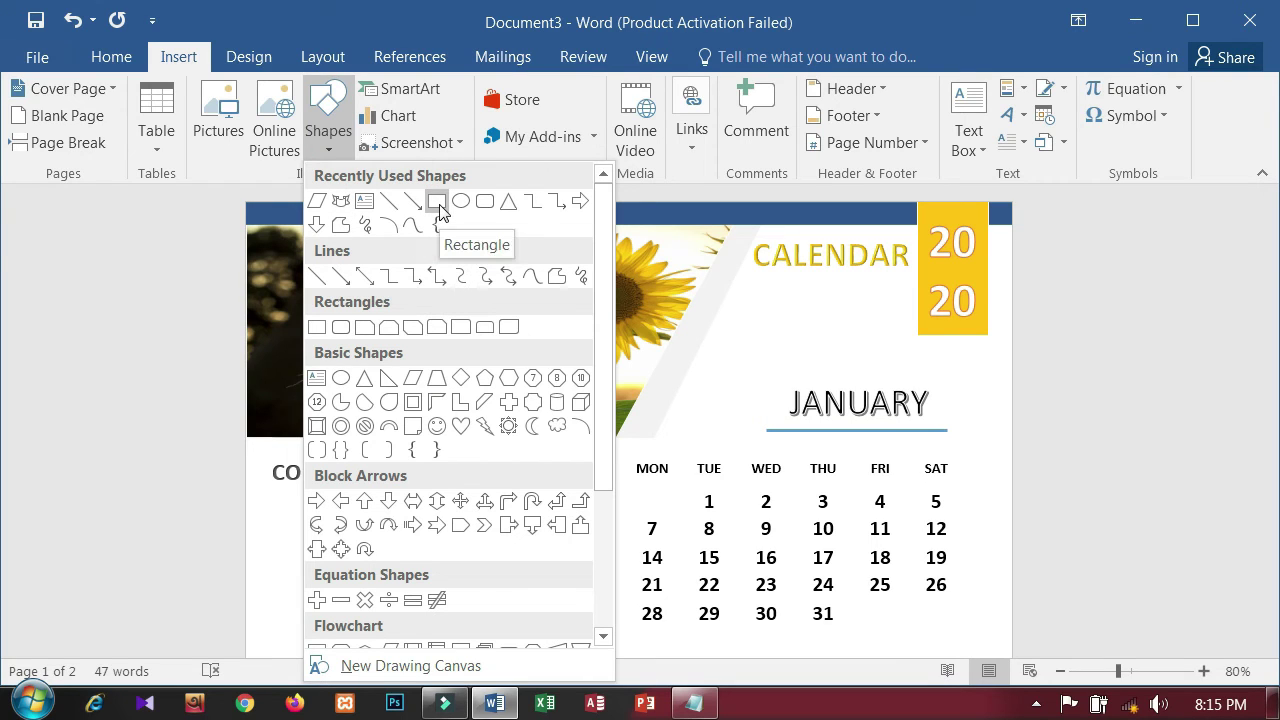
{"action": "left_click", "coordinate": [437, 203]}
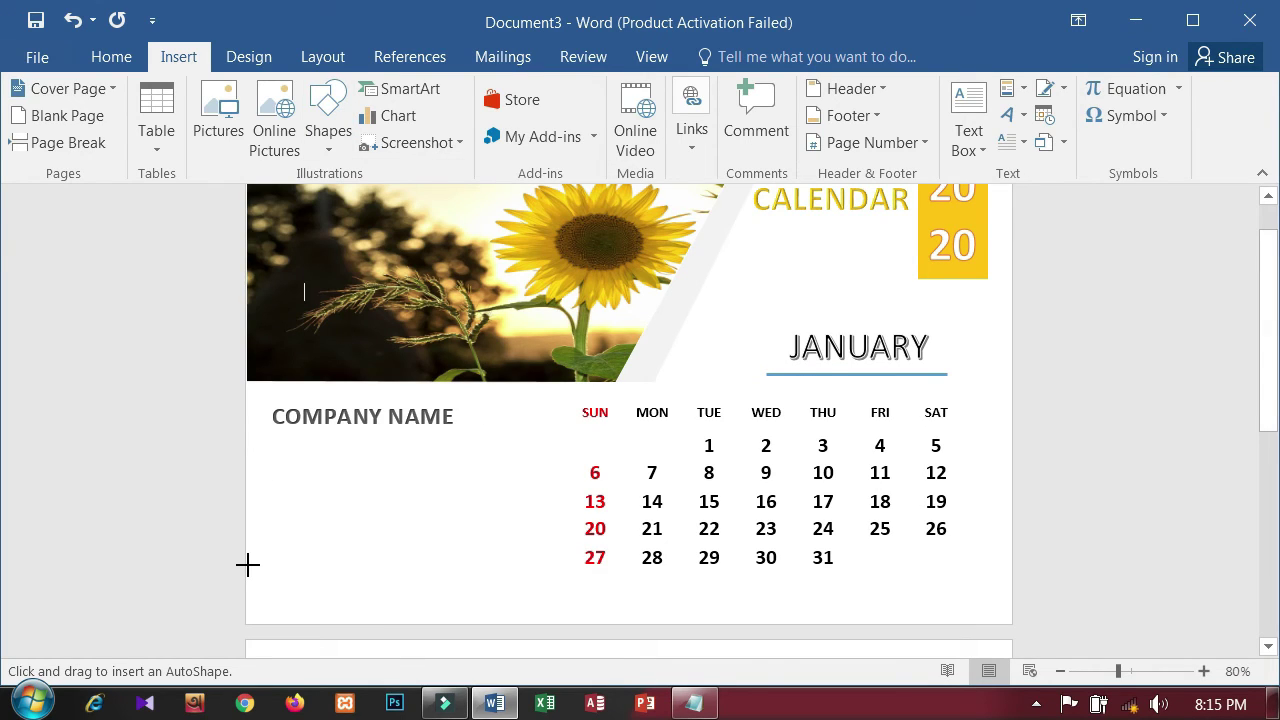
{"action": "left_click_drag", "start_coordinate": [250, 565], "coordinate": [519, 612]}
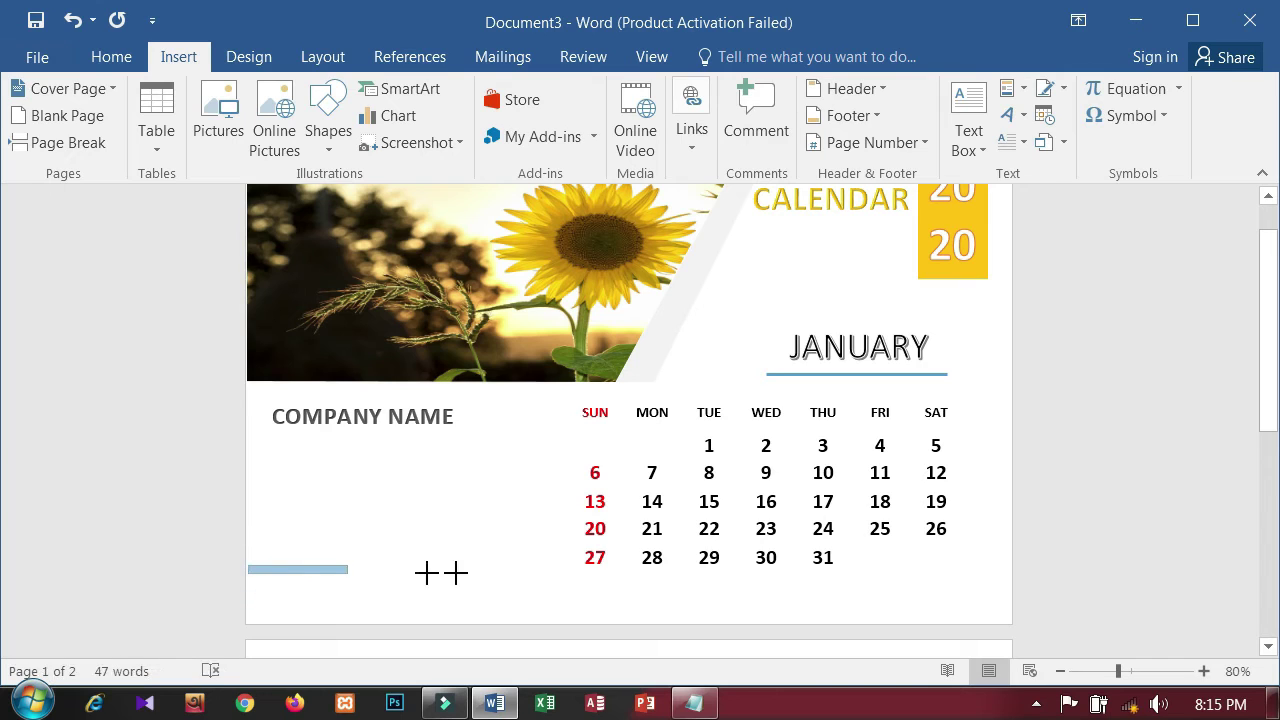
{"action": "left_click_drag", "start_coordinate": [384, 562], "coordinate": [382, 569]}
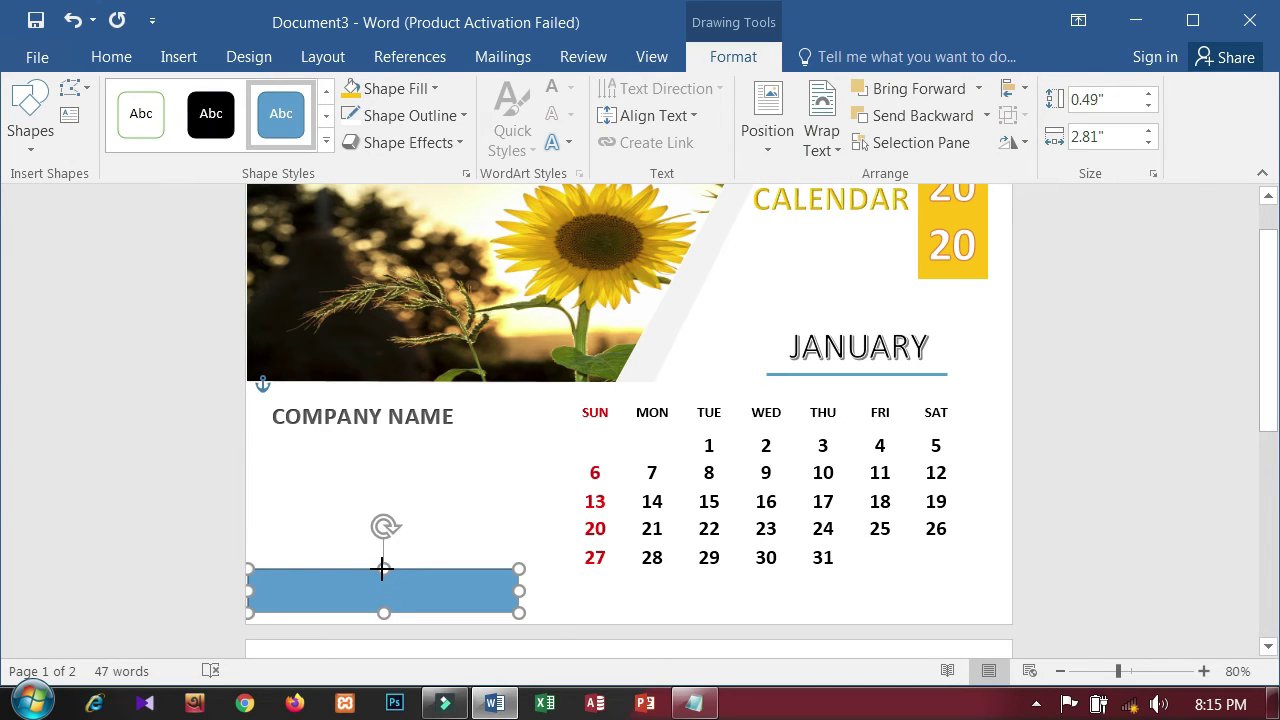
Step: Delete the bar's bottom-right corner point to slant its right edge, and outline it white
{"action": "left_click", "coordinate": [76, 89]}
{"action": "mouse_move", "coordinate": [112, 124]}
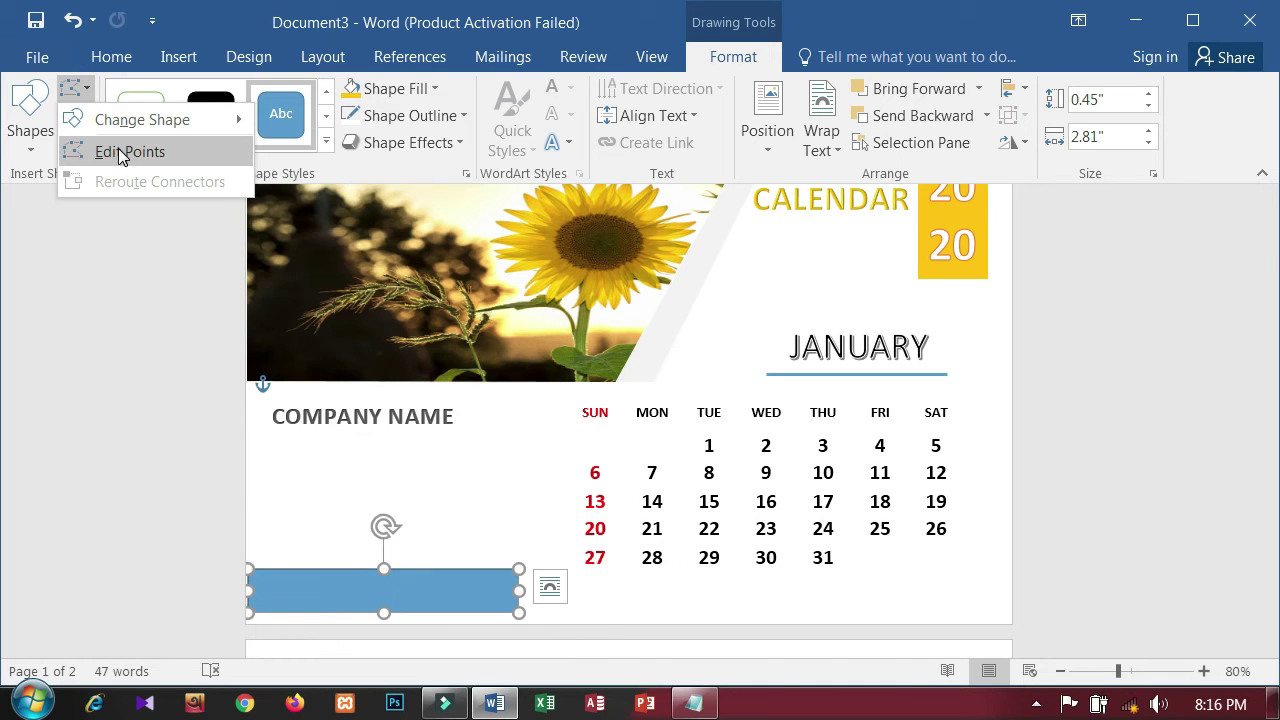
{"action": "left_click", "coordinate": [120, 156]}
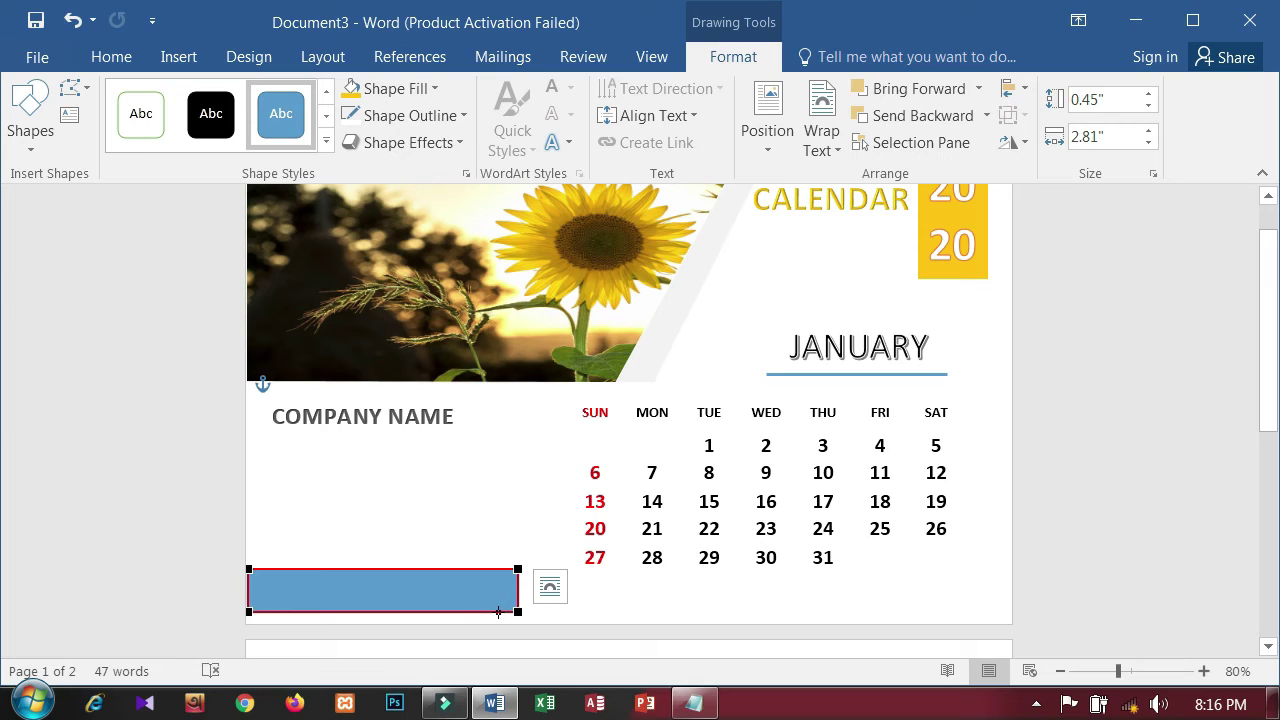
{"action": "right_click", "coordinate": [498, 612]}
{"action": "left_click", "coordinate": [563, 381]}
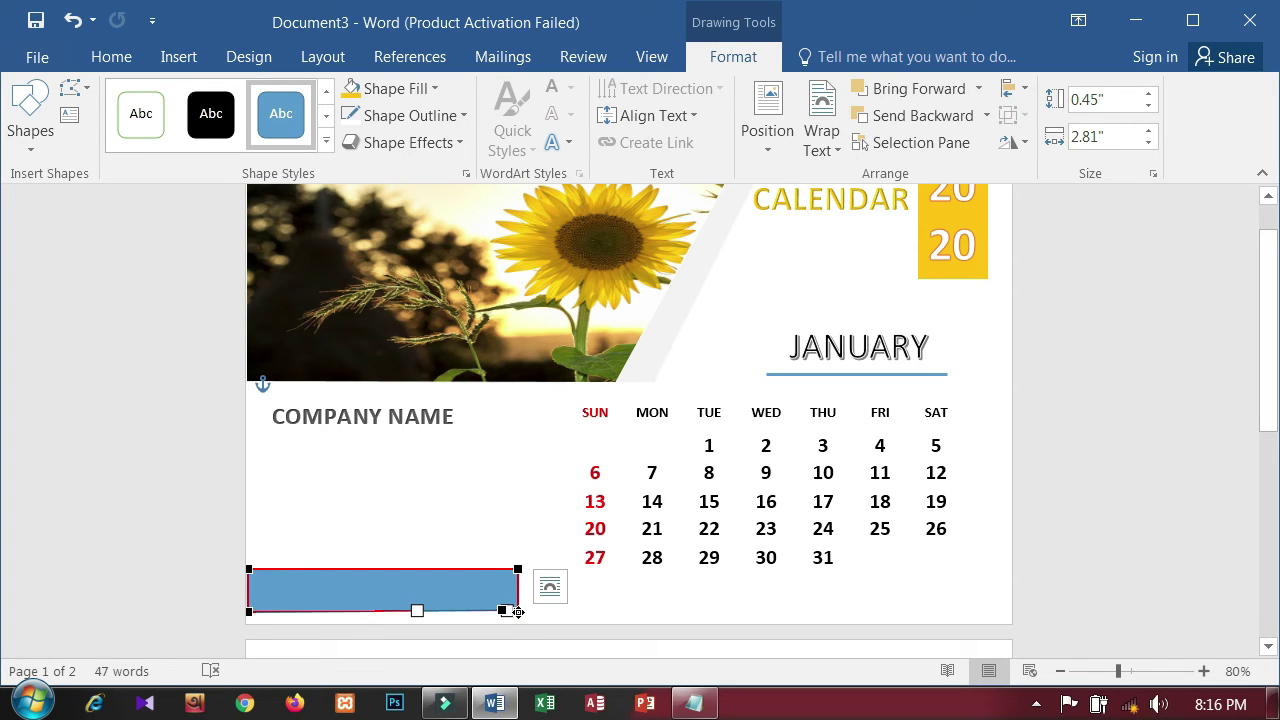
{"action": "left_click", "coordinate": [518, 611]}
{"action": "right_click", "coordinate": [517, 610]}
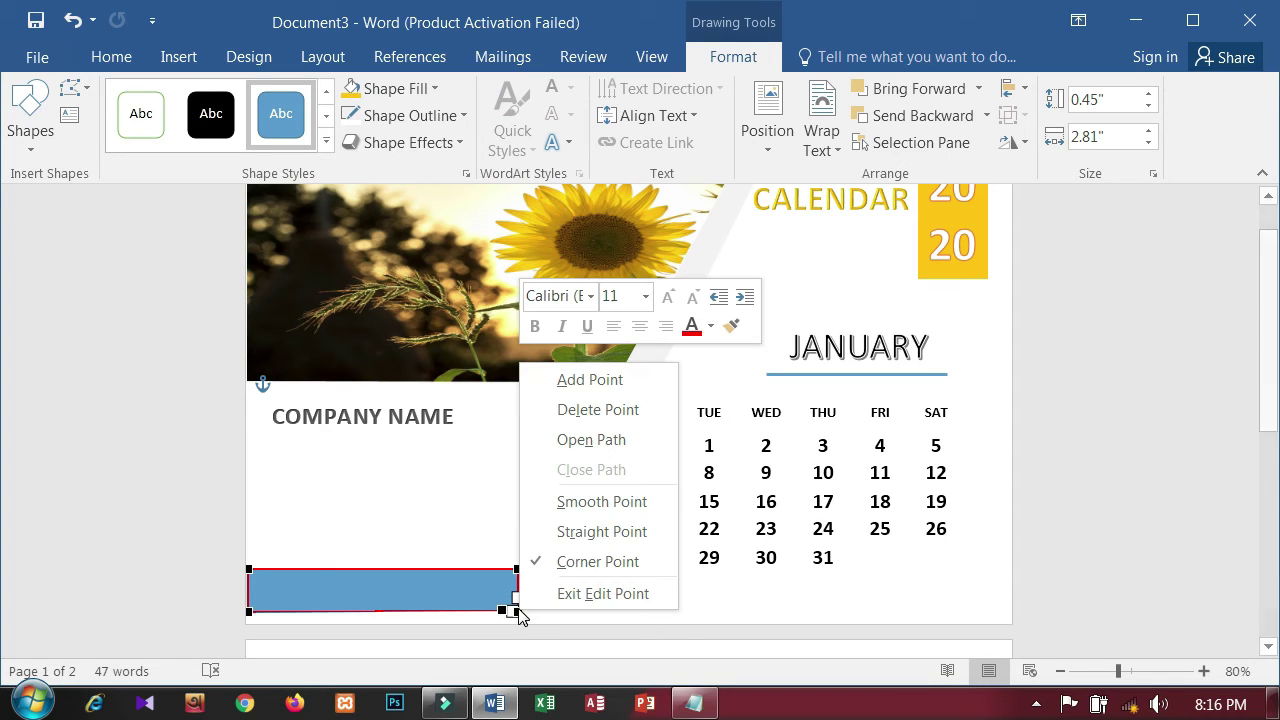
{"action": "left_click", "coordinate": [567, 412]}
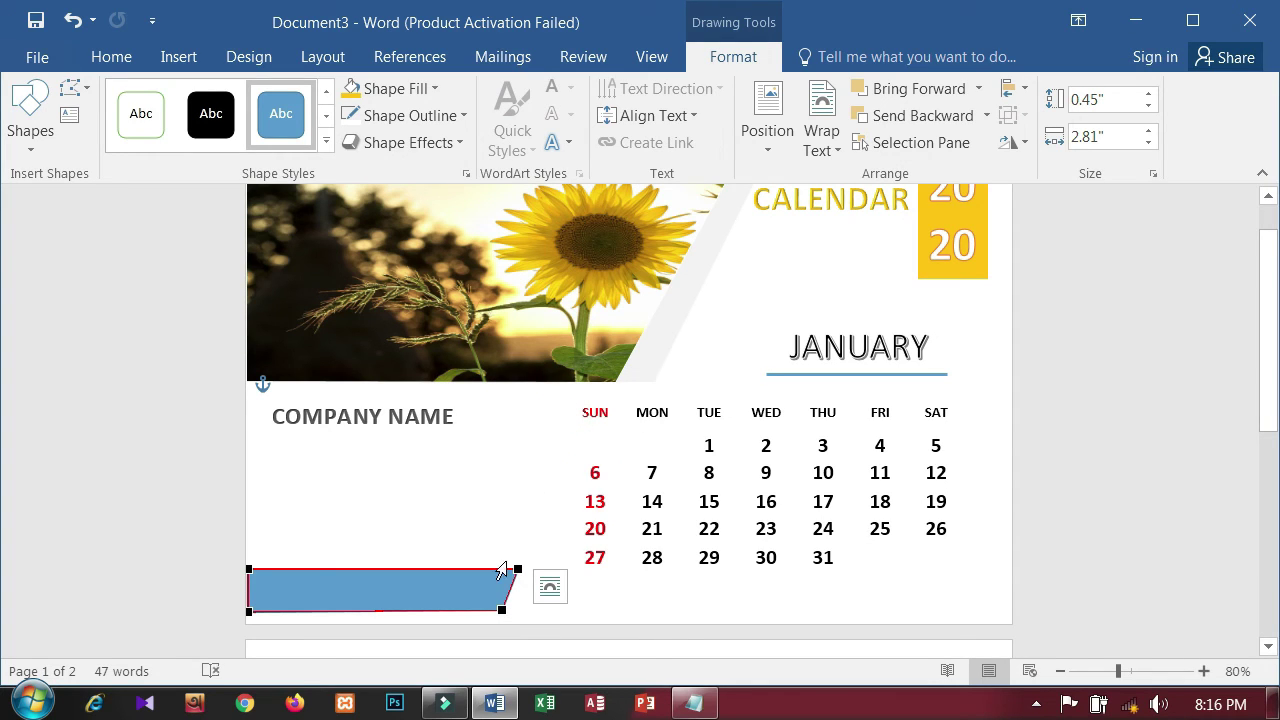
{"action": "left_click", "coordinate": [460, 117]}
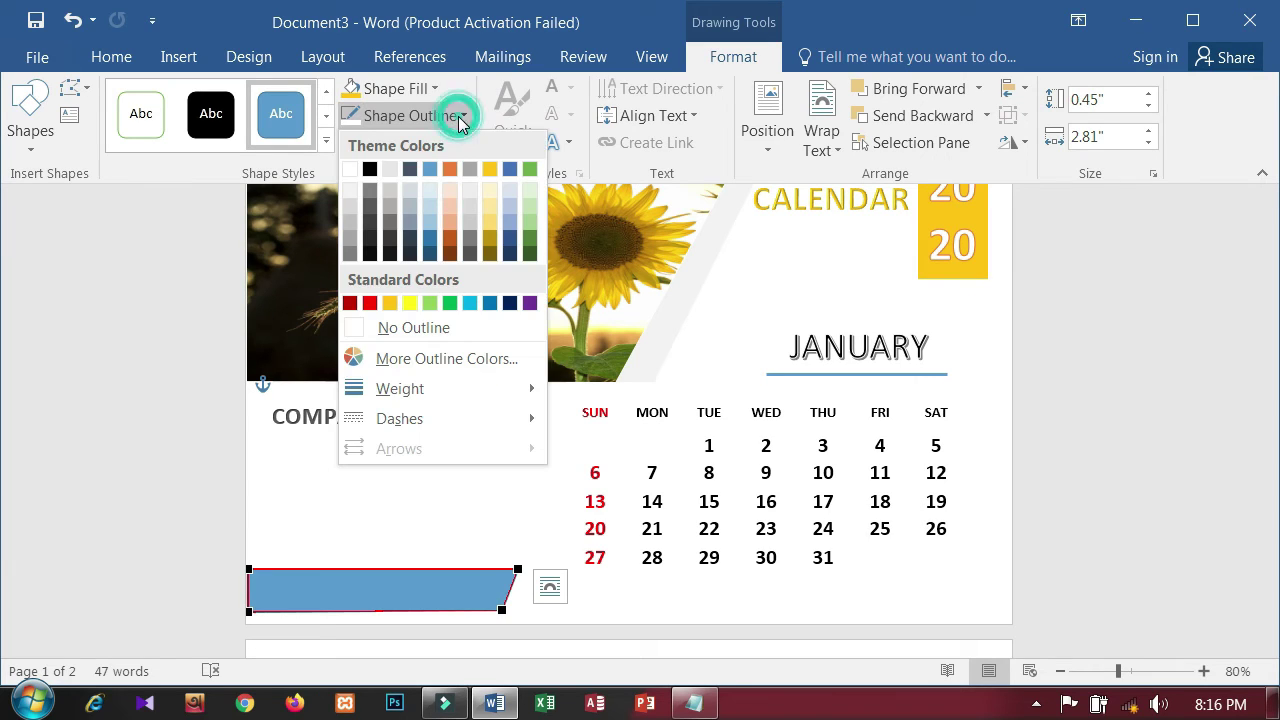
{"action": "left_click", "coordinate": [351, 170]}
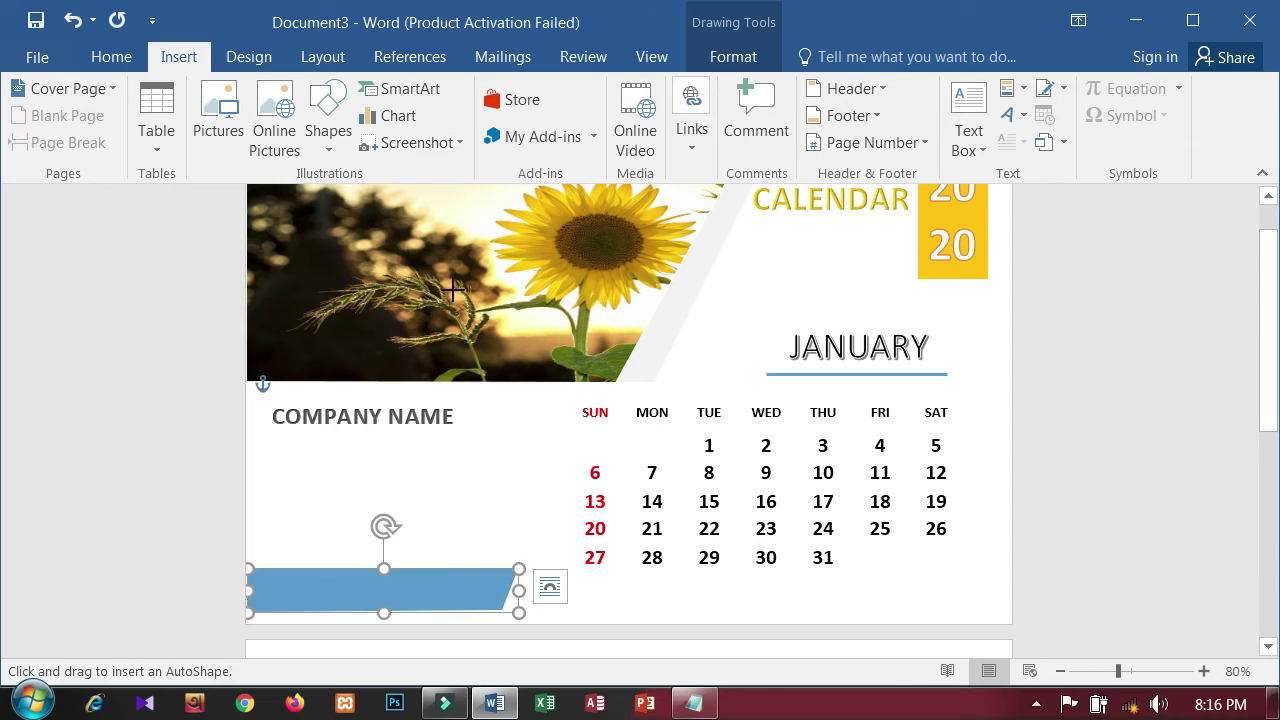
Step: Draw a small 0.41" by 0.88" rectangle over the slanted bar's right end
{"action": "left_click", "coordinate": [329, 148]}
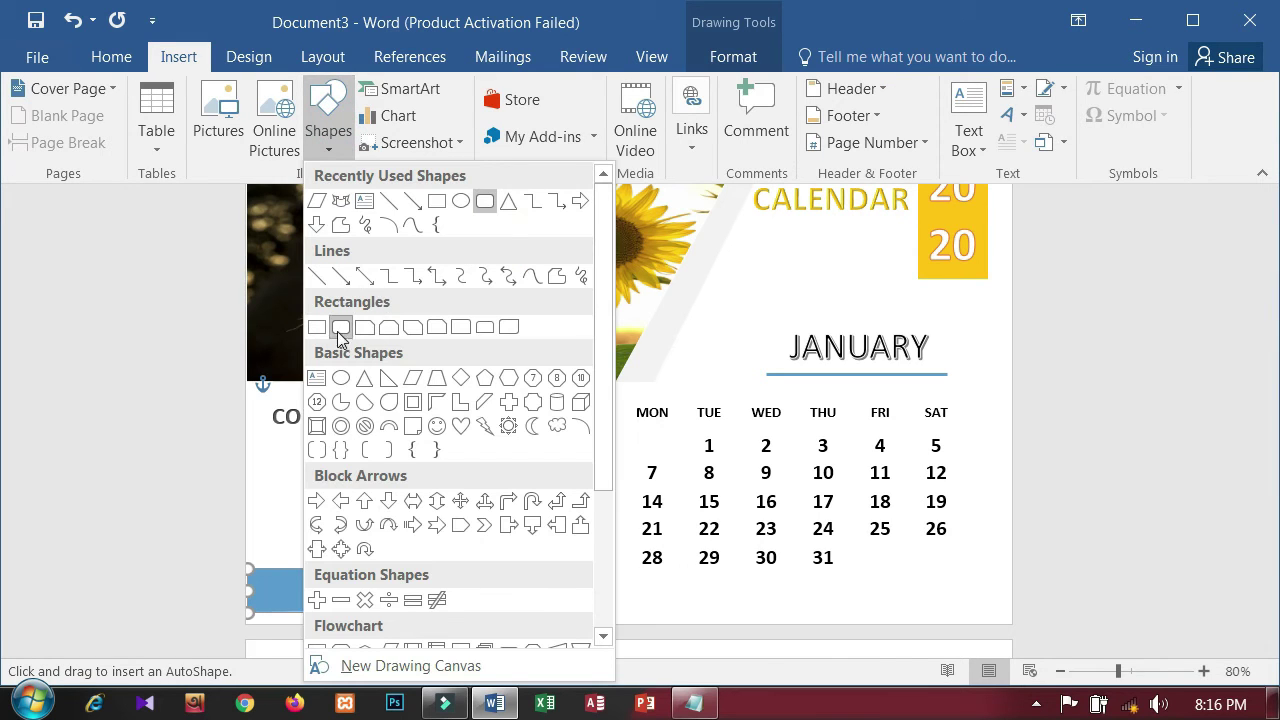
{"action": "left_click", "coordinate": [316, 327]}
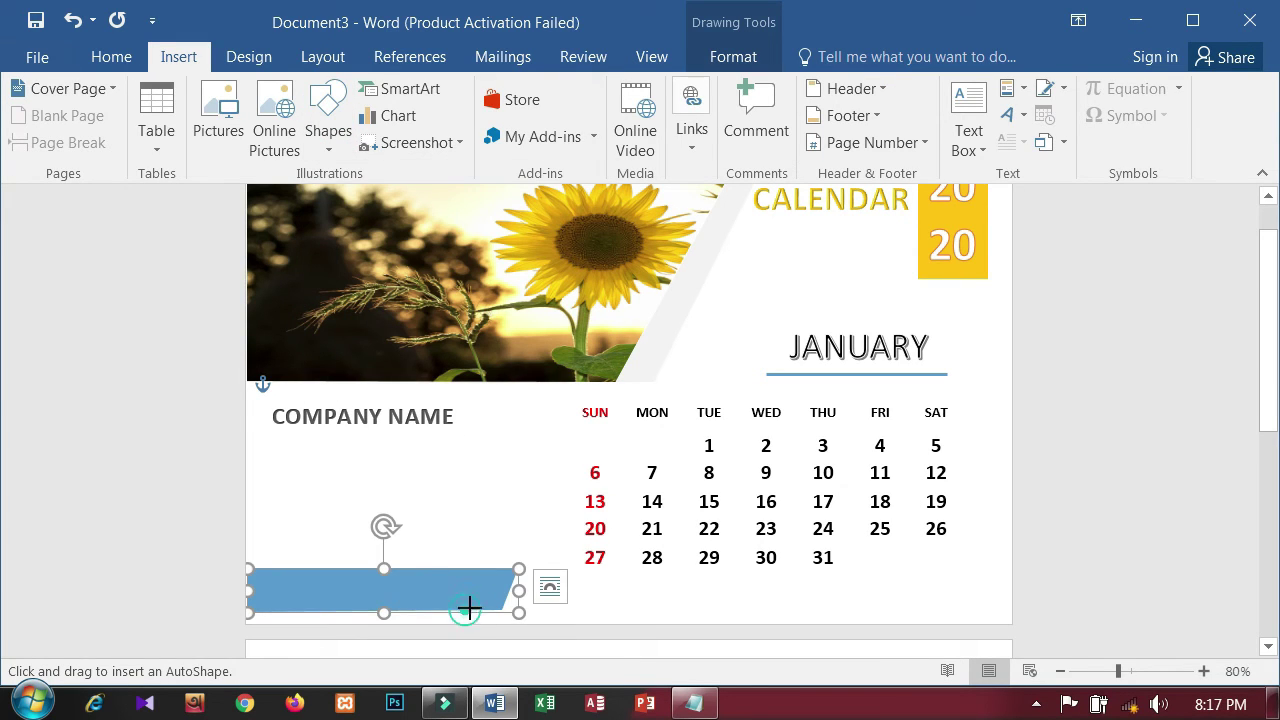
{"action": "left_click_drag", "start_coordinate": [469, 608], "coordinate": [550, 569]}
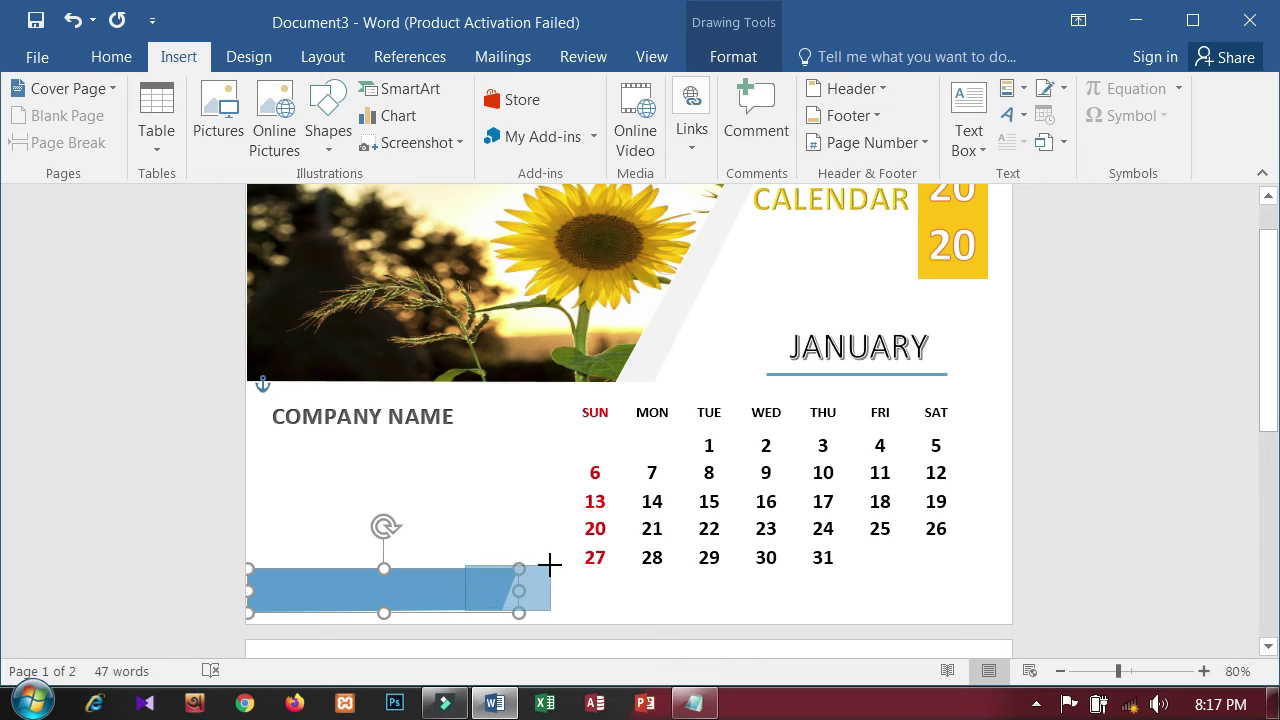
{"action": "left_click_drag", "start_coordinate": [548, 568], "coordinate": [550, 569]}
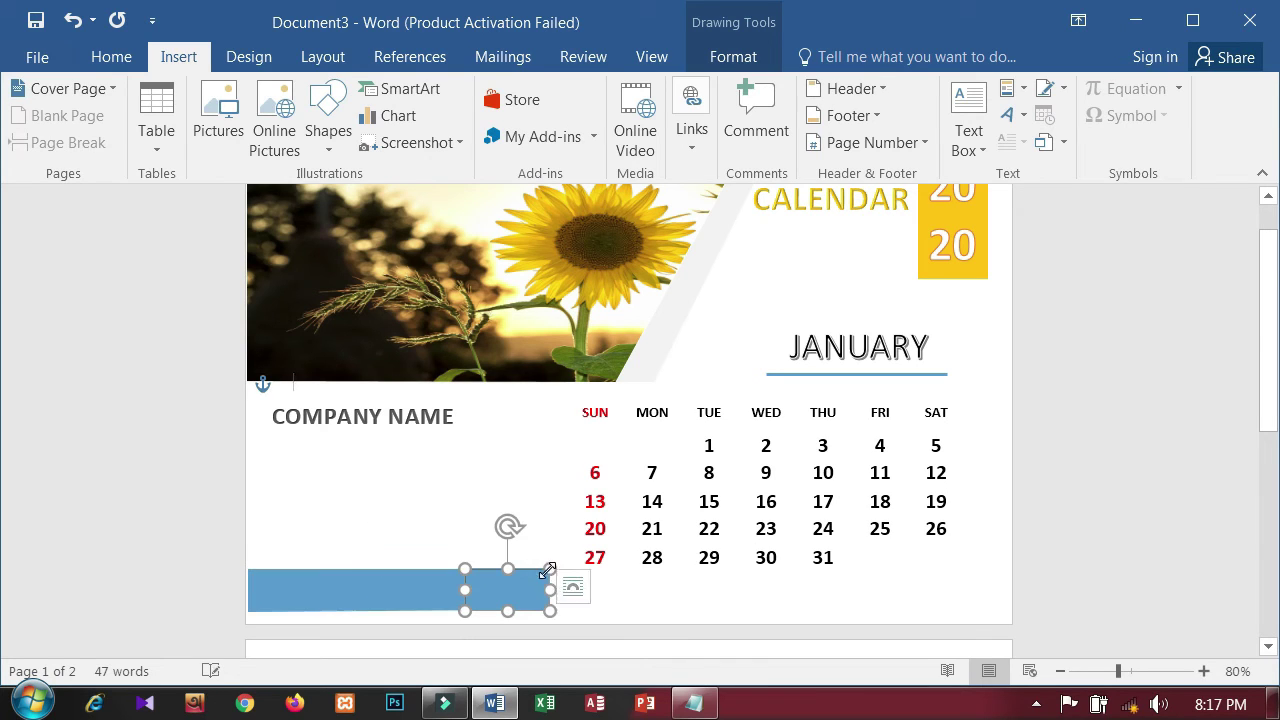
{"action": "left_click_drag", "start_coordinate": [509, 612], "coordinate": [508, 607]}
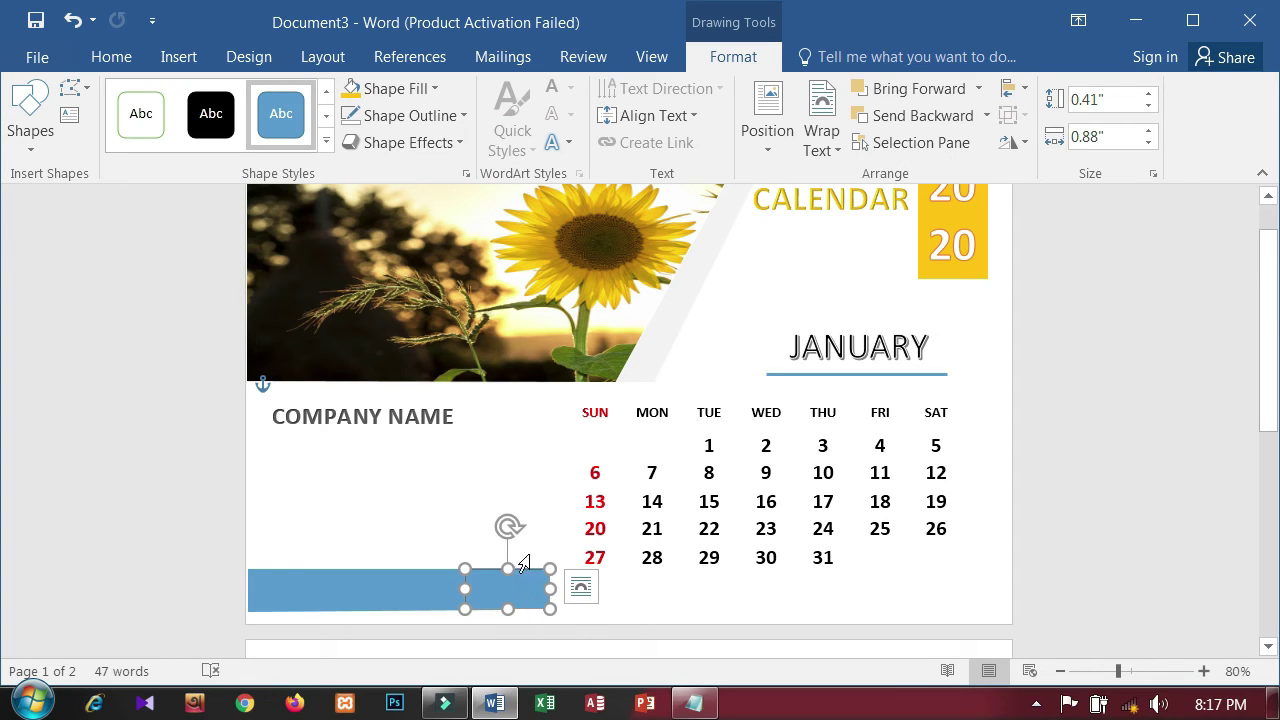
Step: Fill the small rectangle with orange from the Standard colour palette
{"action": "left_click", "coordinate": [434, 89]}
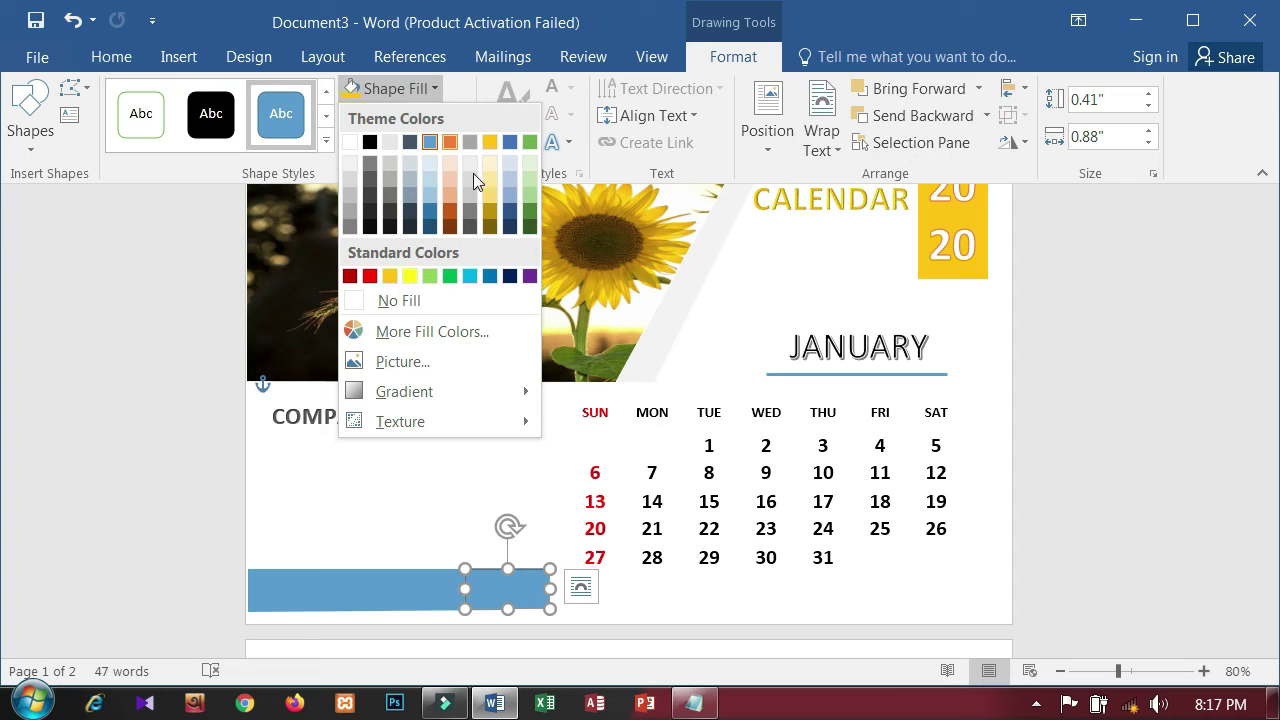
{"action": "left_click", "coordinate": [410, 331]}
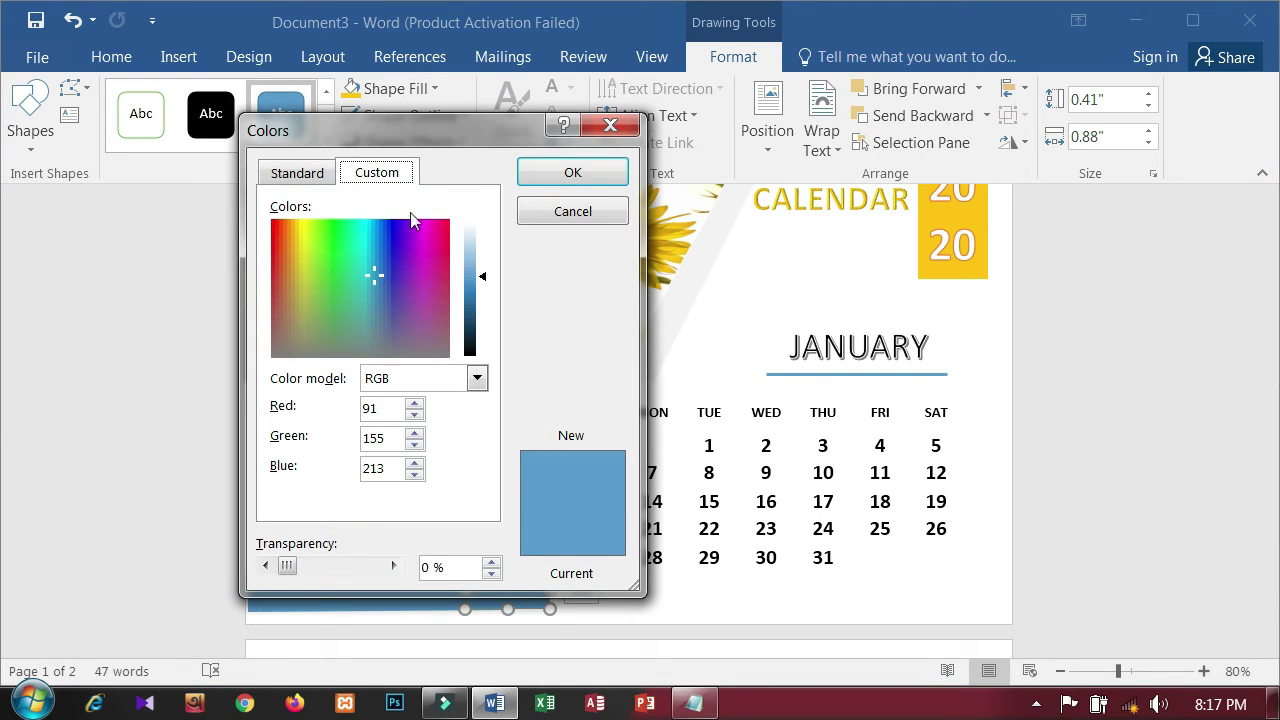
{"action": "left_click", "coordinate": [298, 175]}
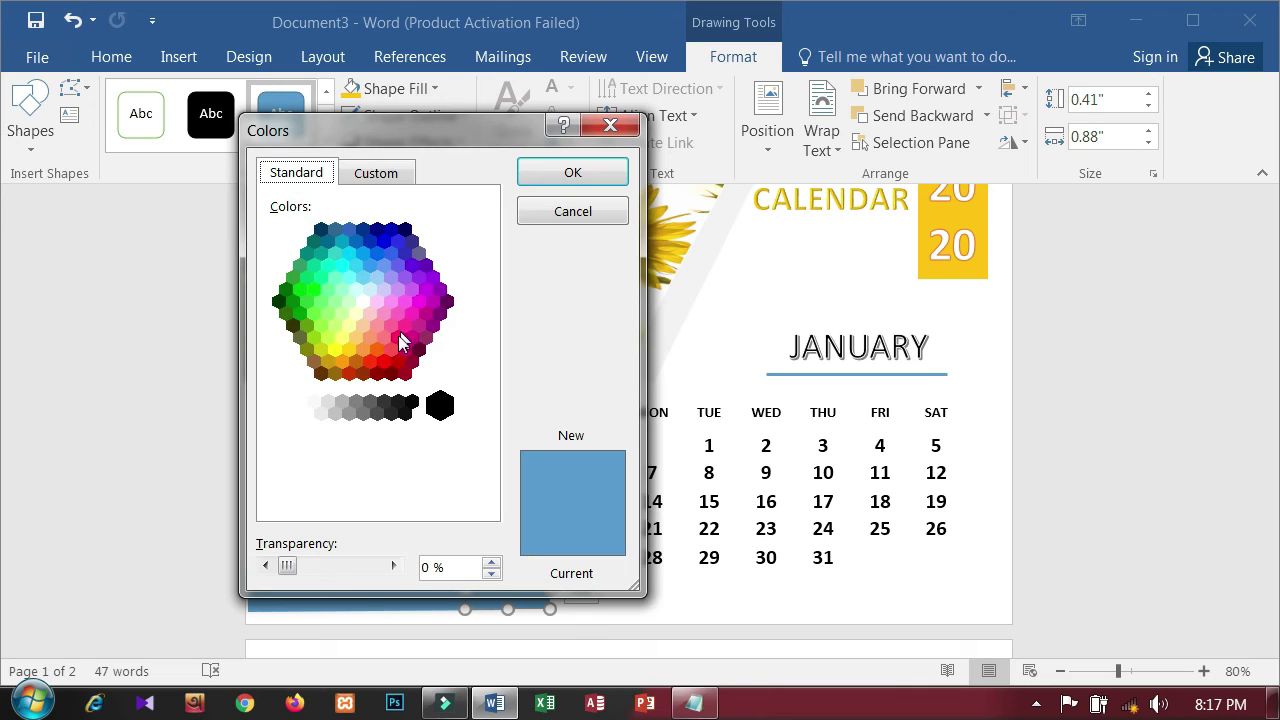
{"action": "left_click", "coordinate": [341, 361]}
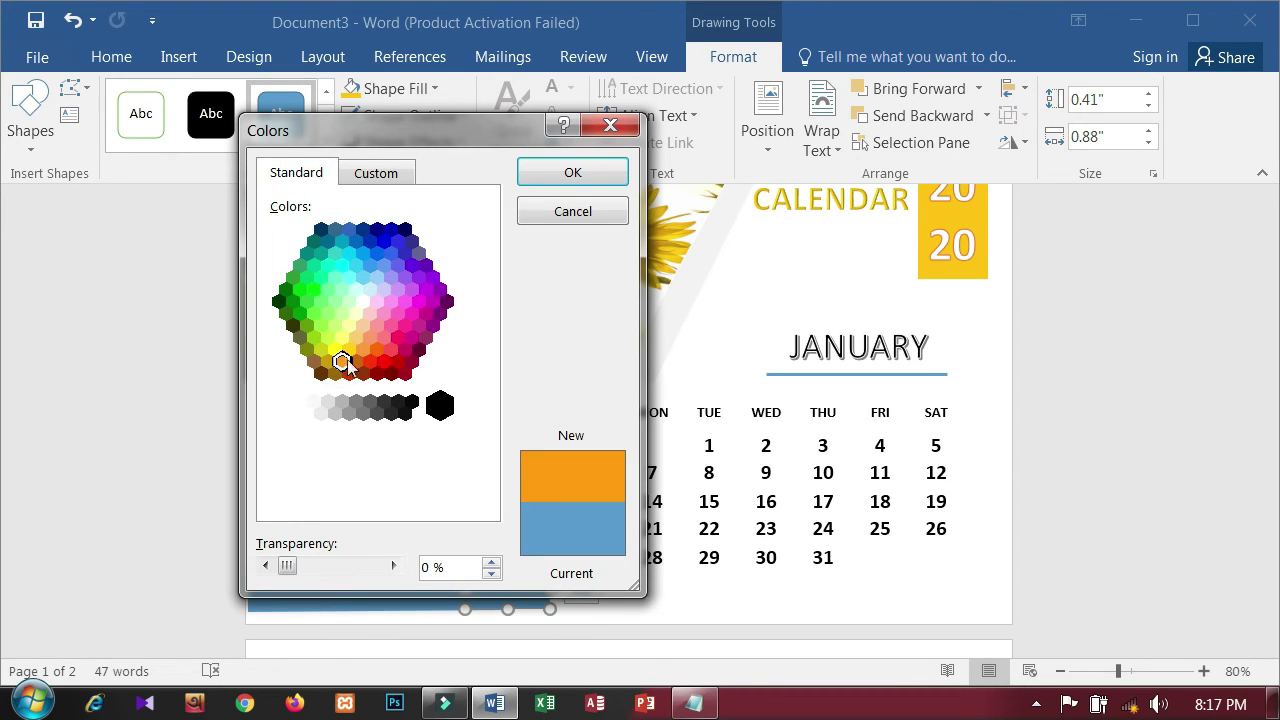
{"action": "left_click", "coordinate": [572, 176]}
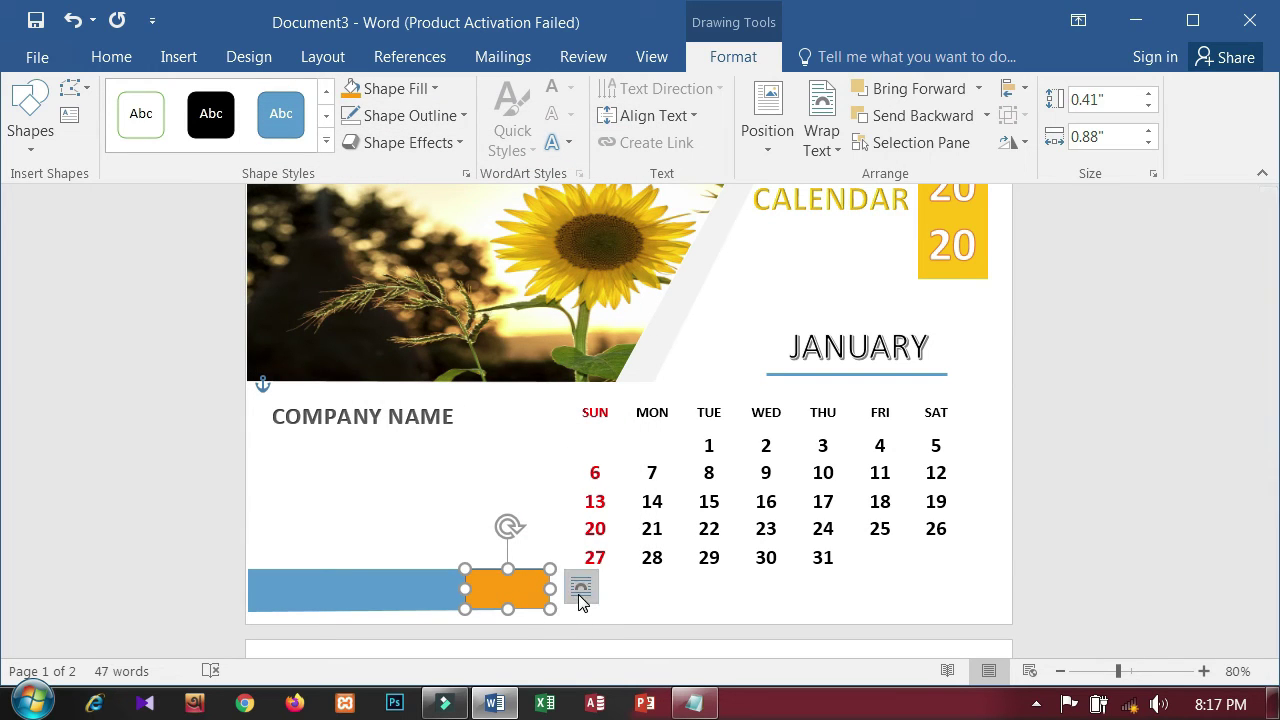
Step: Send the orange rectangle behind the blue bar, remove its outline, and nudge its height
{"action": "left_click", "coordinate": [955, 120]}
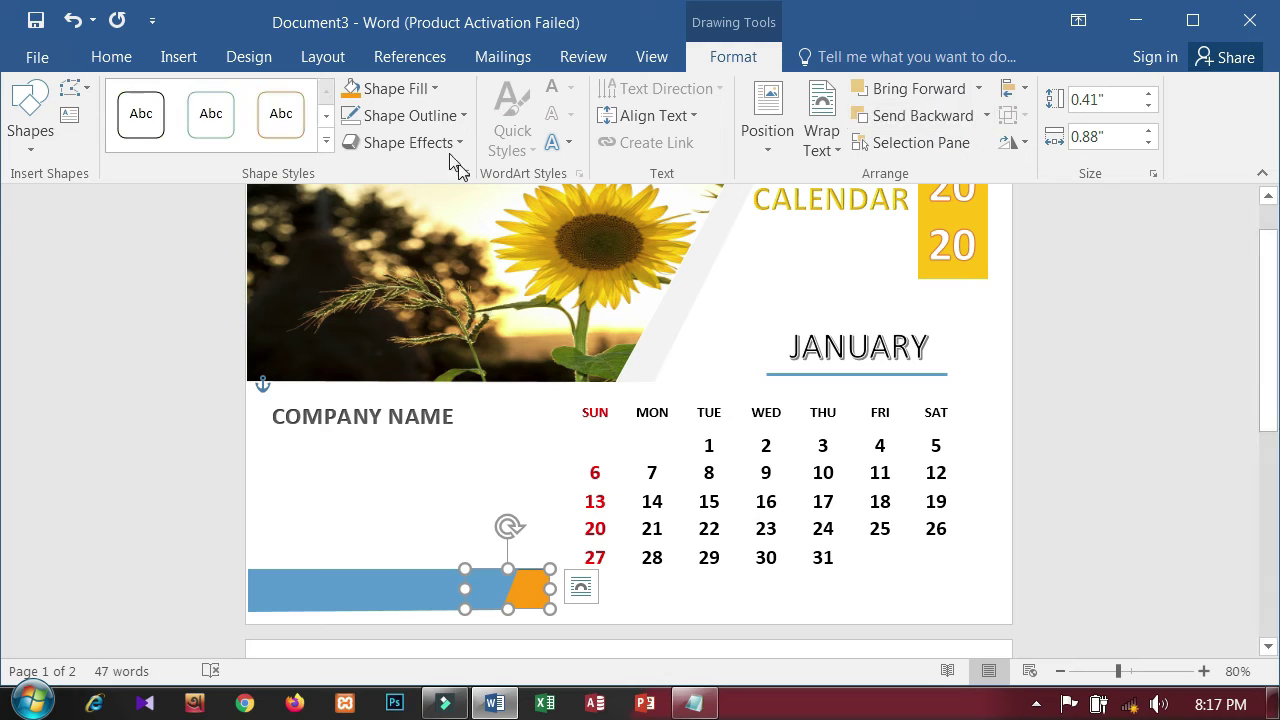
{"action": "left_click", "coordinate": [442, 118]}
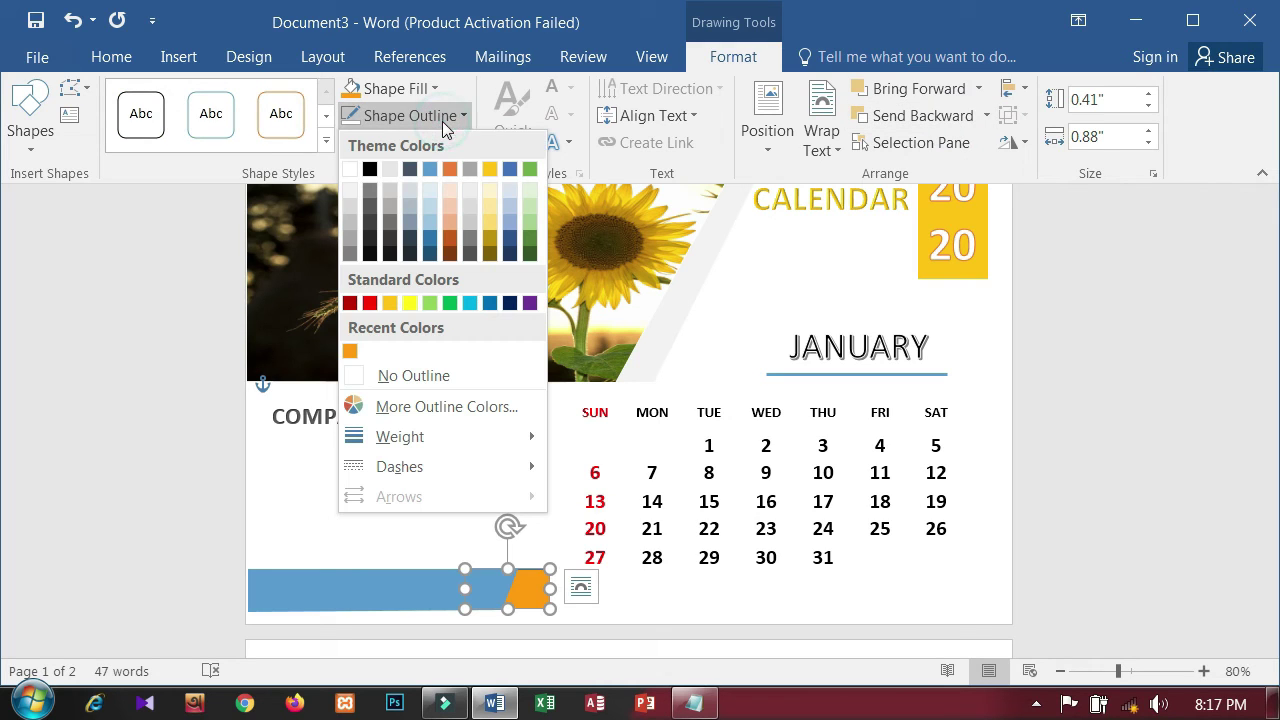
{"action": "left_click", "coordinate": [379, 377]}
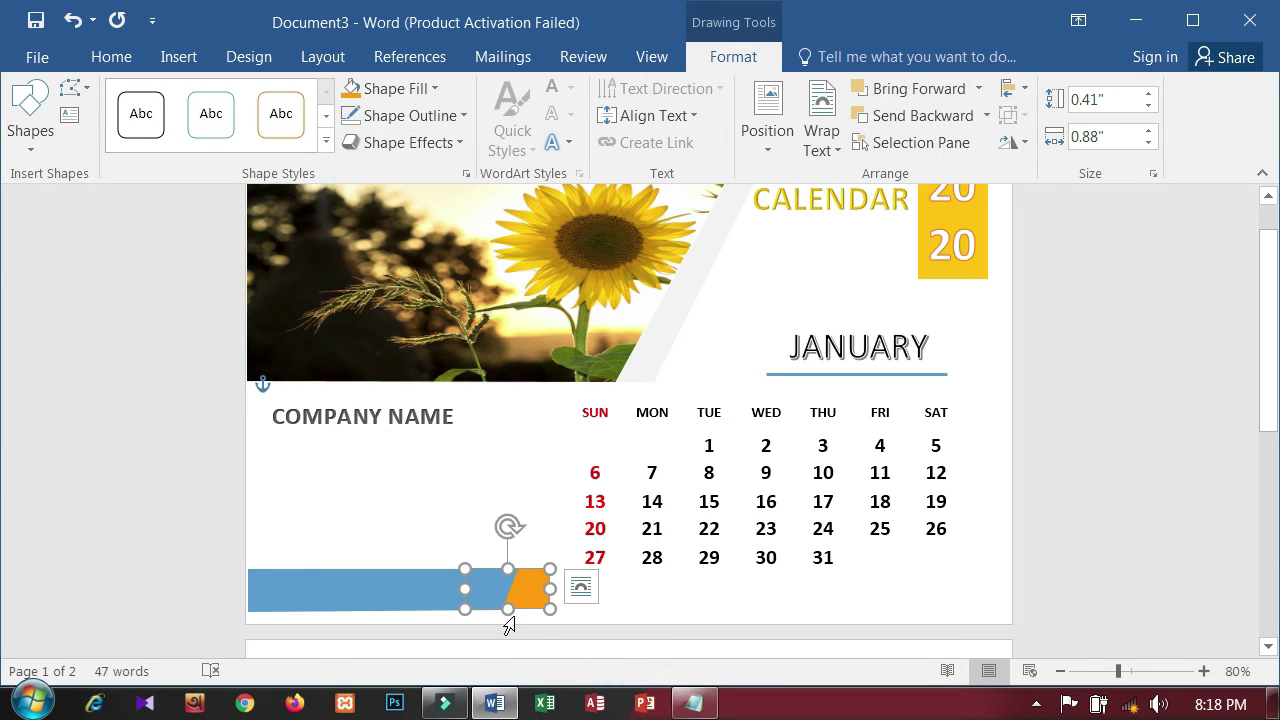
{"action": "left_click_drag", "start_coordinate": [509, 613], "coordinate": [507, 606]}
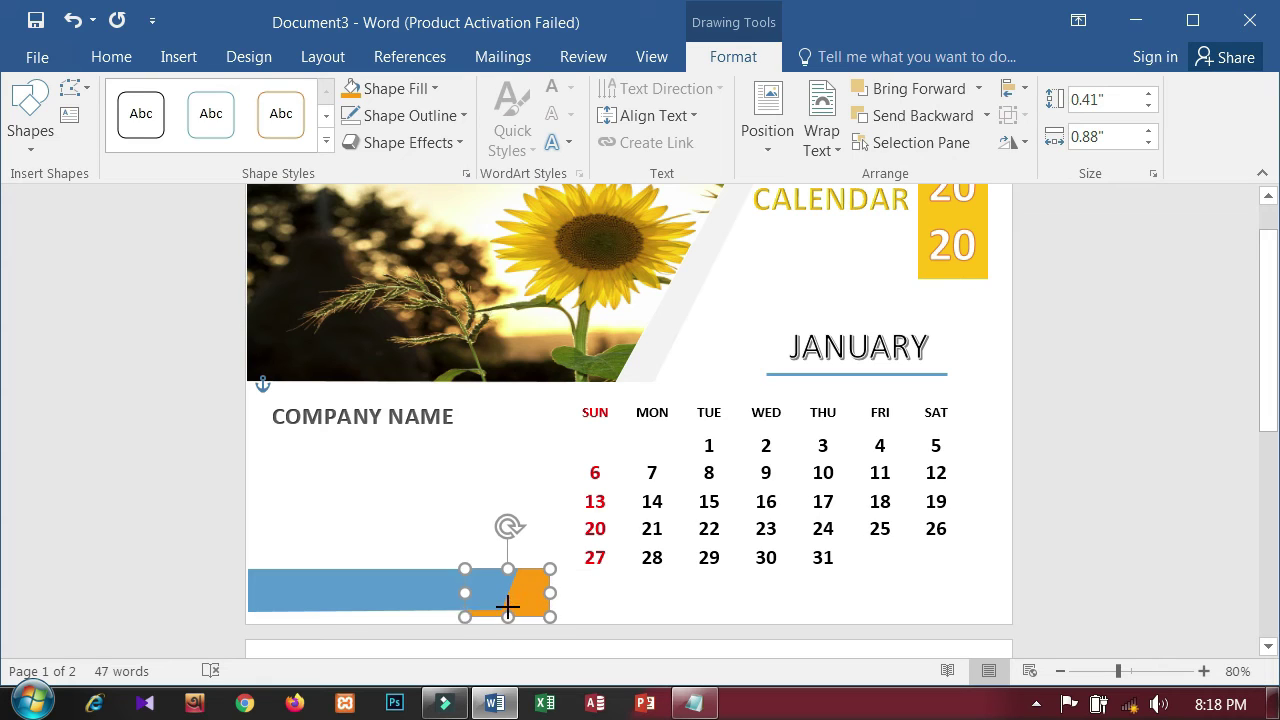
{"action": "left_click", "coordinate": [411, 474]}
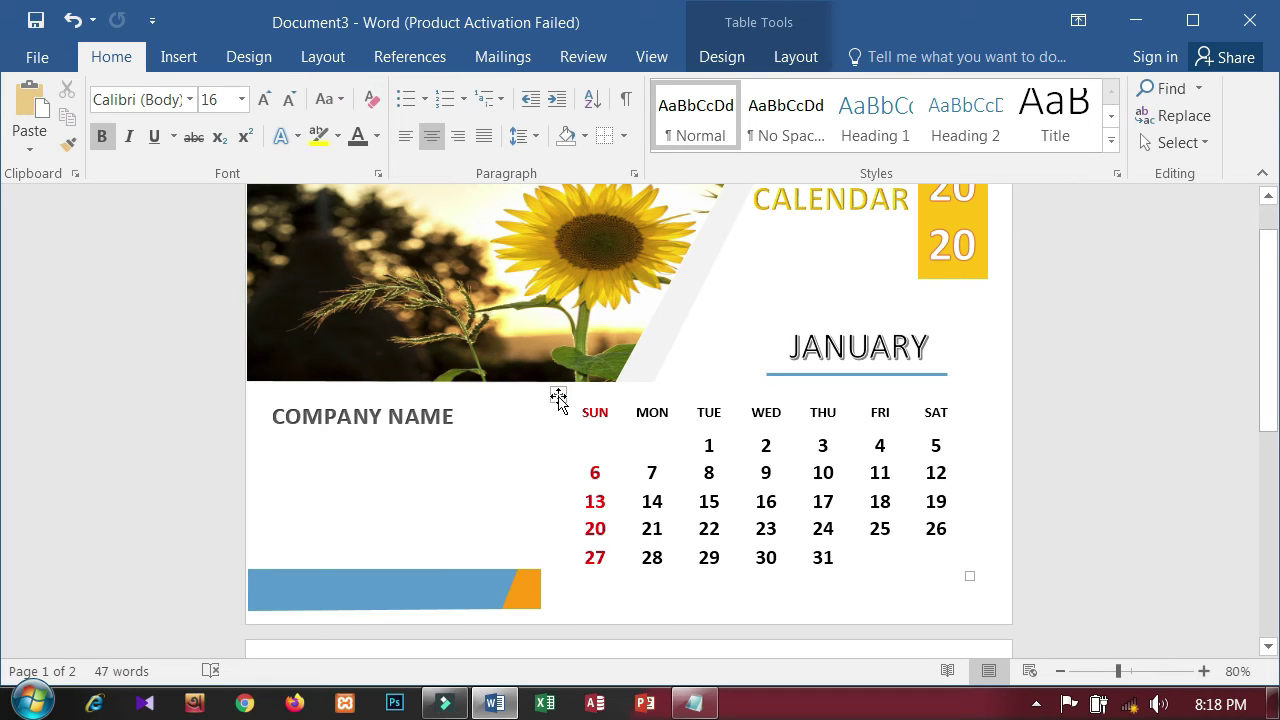
{"action": "left_click", "coordinate": [757, 277]}
Step: Insert an outlined WordArt with the maker's calendar title and place it below COMPANY NAME
{"action": "left_click", "coordinate": [178, 57]}
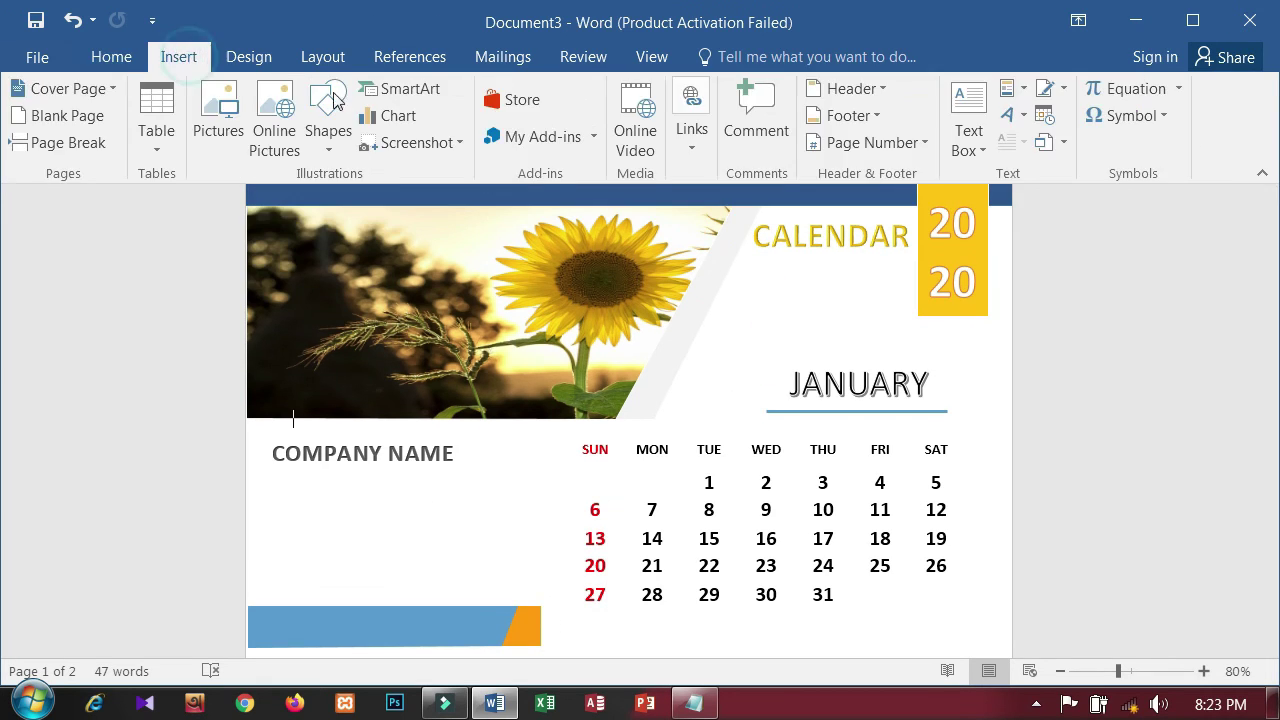
{"action": "left_click", "coordinate": [1018, 112]}
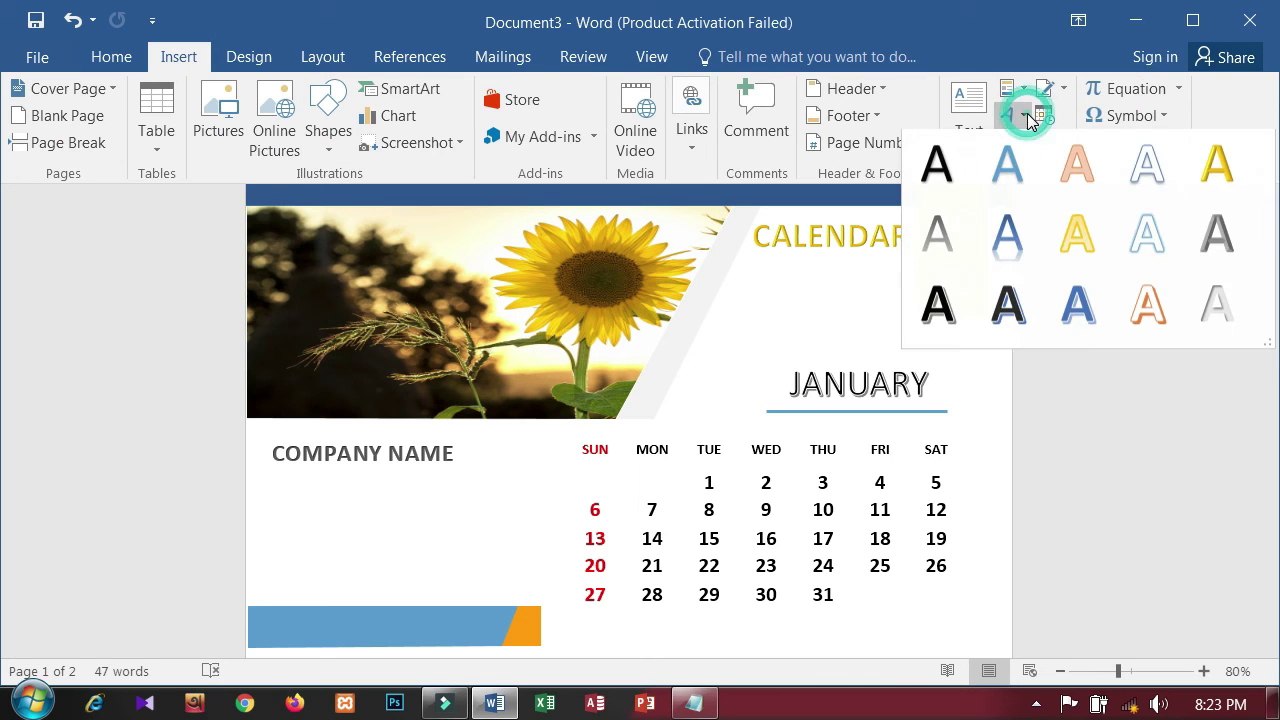
{"action": "left_click", "coordinate": [1149, 170]}
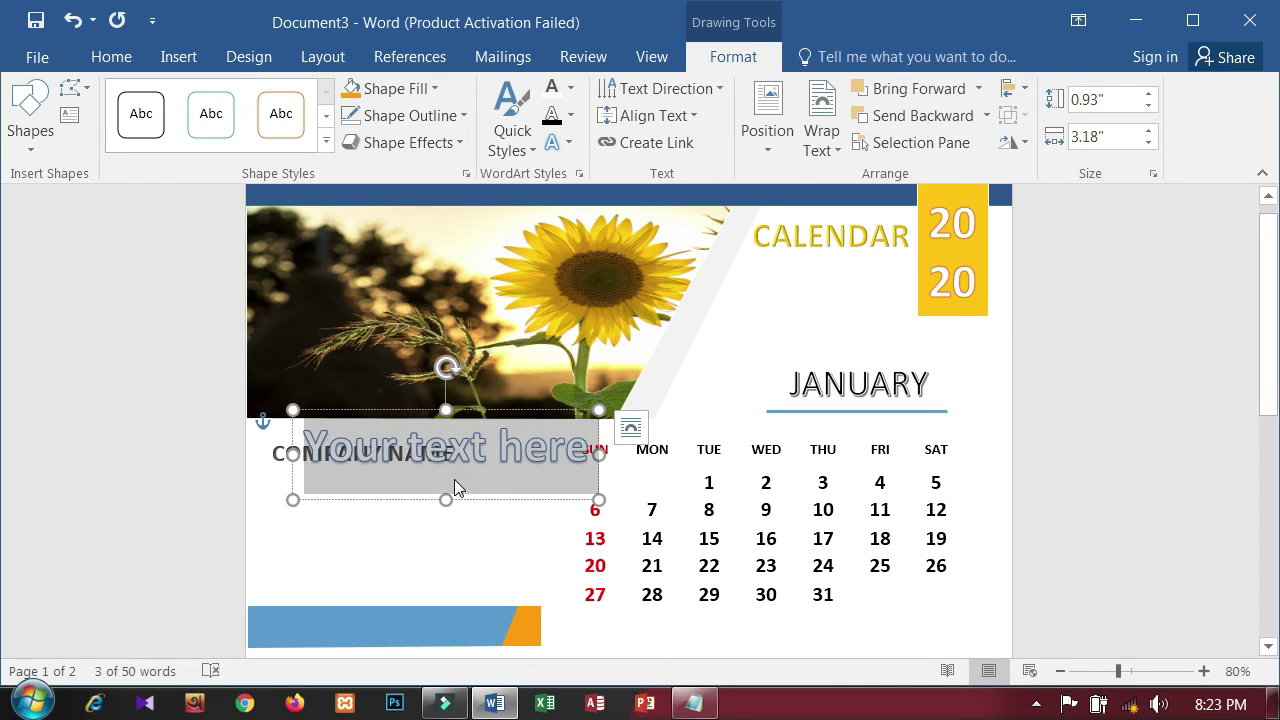
{"action": "type", "text": "Rocky"}
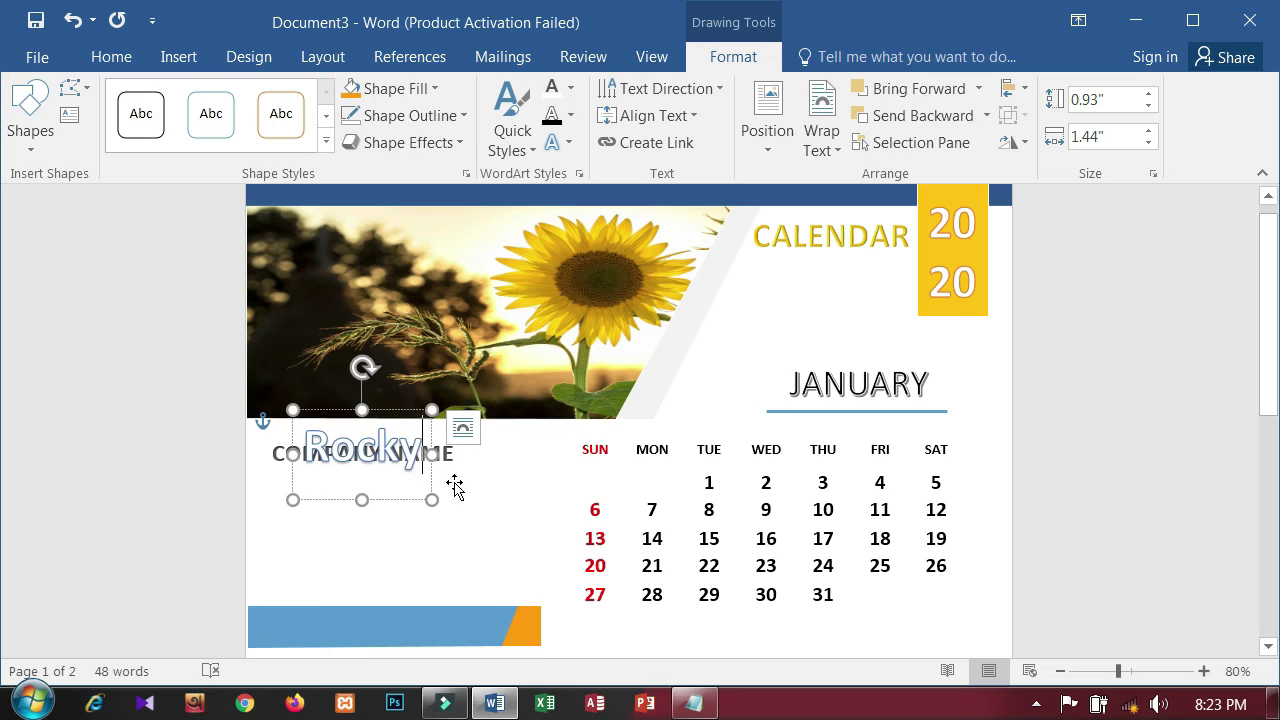
{"action": "type", "text": " Parvez C"}
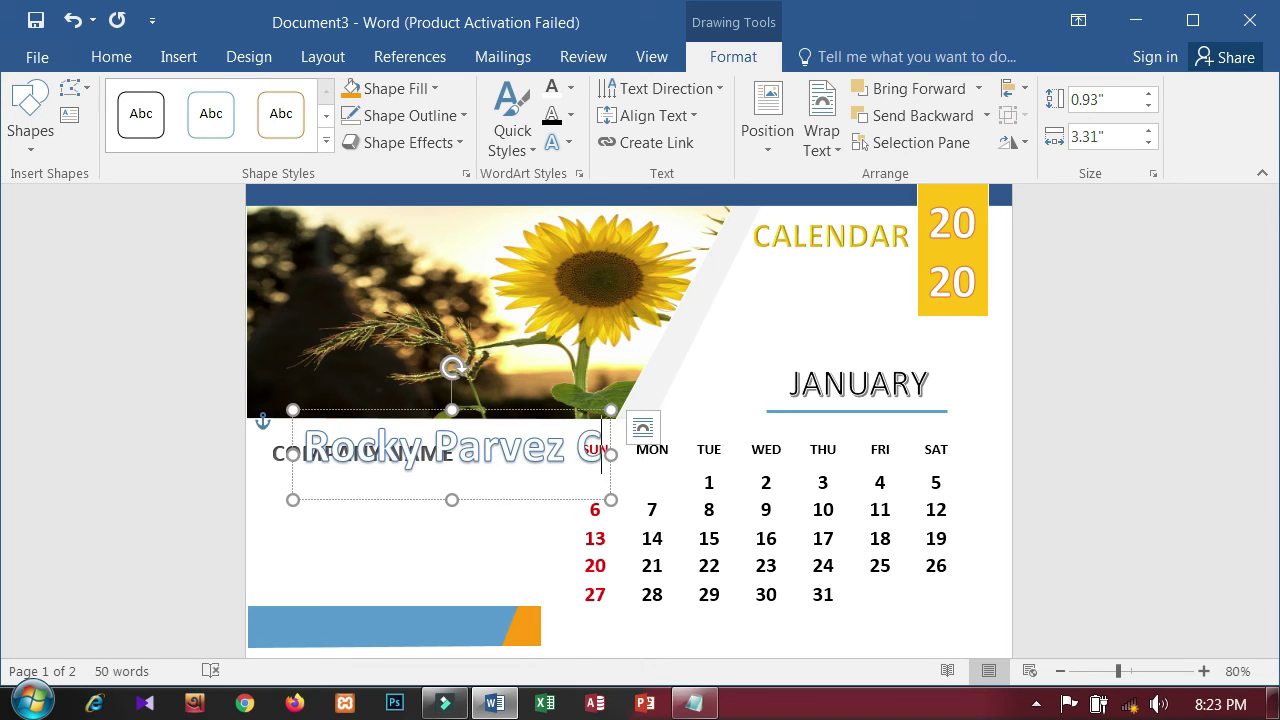
{"action": "type", "text": "alendar"}
{"action": "left_click_drag", "start_coordinate": [598, 412], "coordinate": [554, 480]}
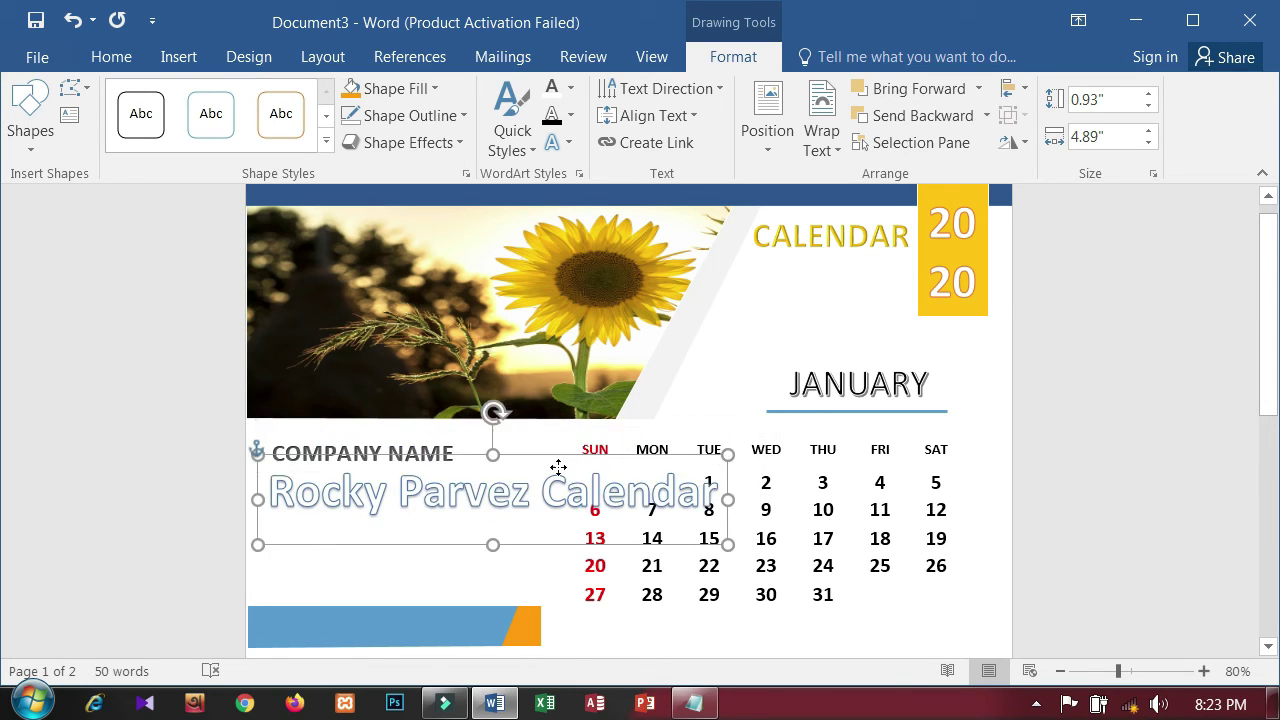
Step: Set the title text to size 20 and move it onto the blue bar
{"action": "left_click_drag", "start_coordinate": [708, 519], "coordinate": [272, 540]}
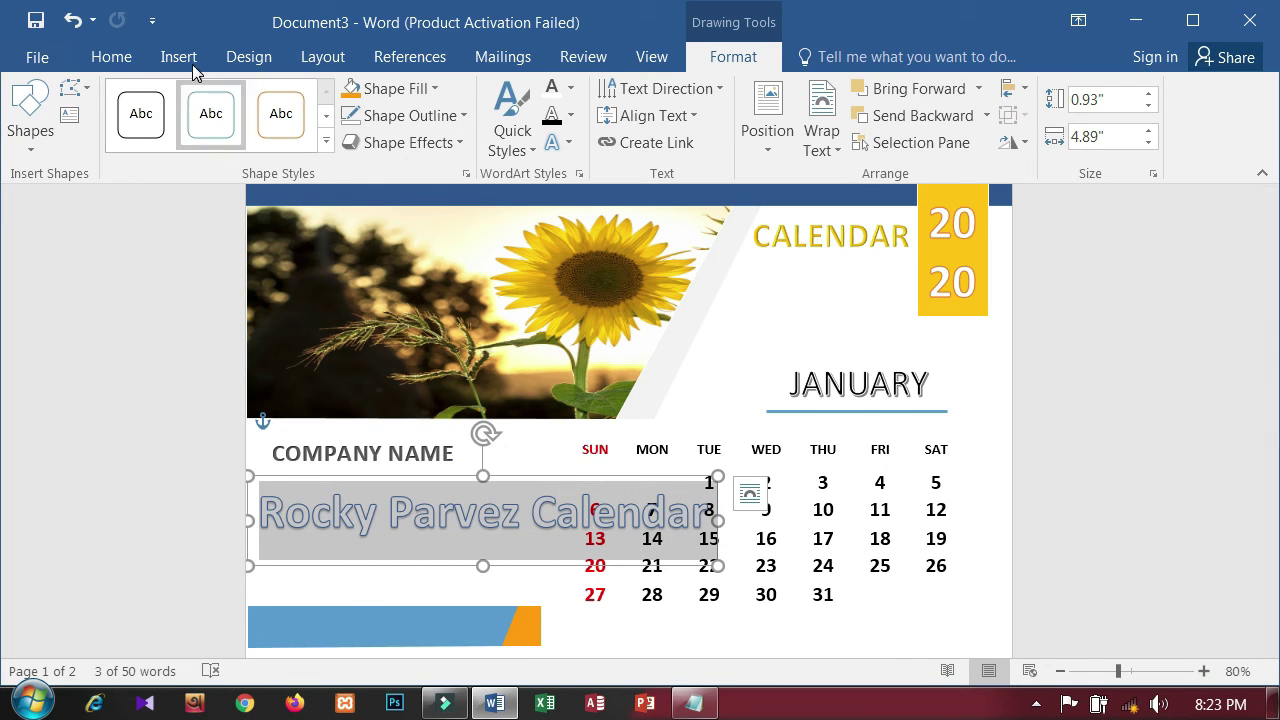
{"action": "left_click", "coordinate": [120, 58]}
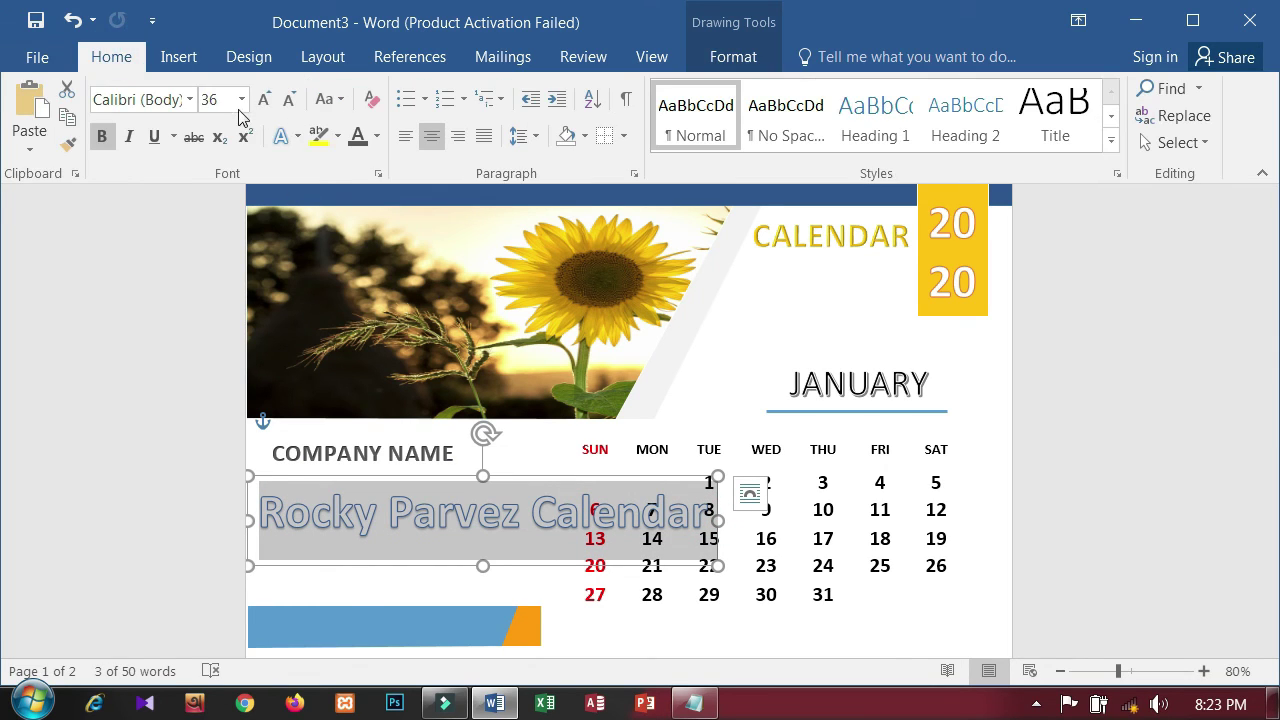
{"action": "left_click", "coordinate": [241, 99]}
{"action": "left_click", "coordinate": [209, 320]}
{"action": "mouse_move", "coordinate": [465, 487]}
{"action": "left_mouse_down"}
{"action": "mouse_move", "coordinate": [473, 622]}
{"action": "mouse_move", "coordinate": [257, 627]}
{"action": "left_mouse_up"}
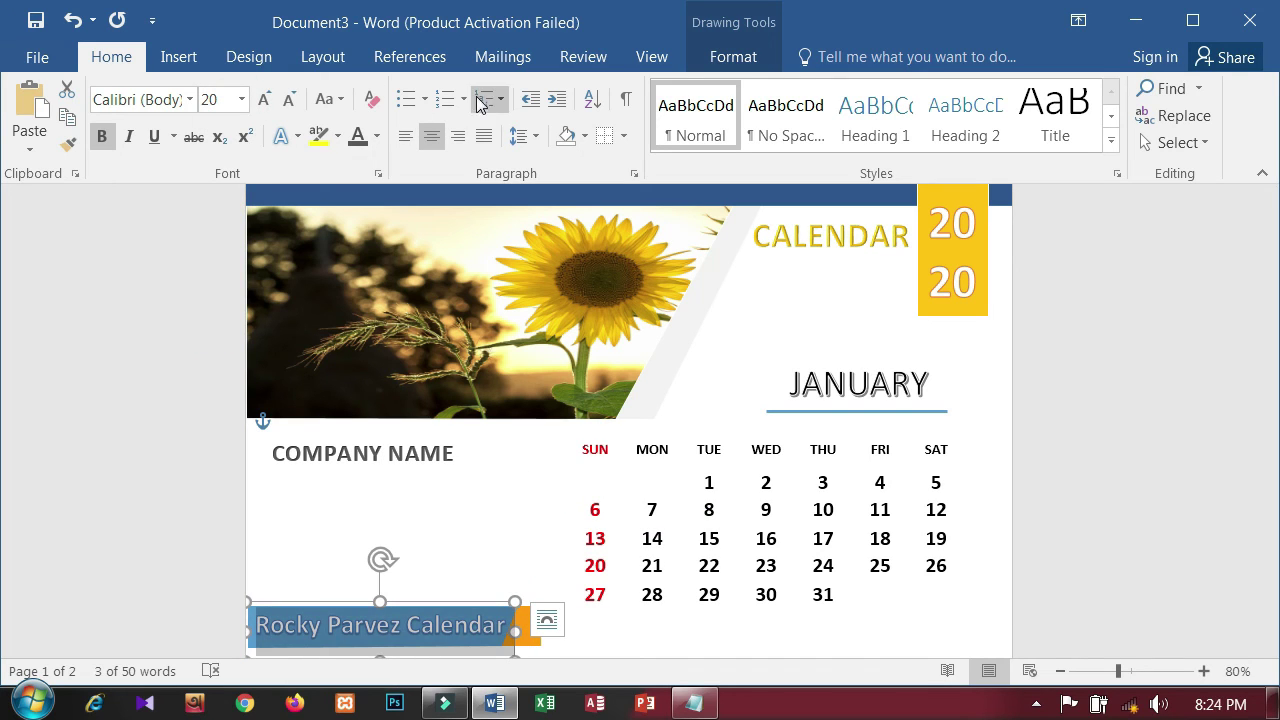
Step: Give the title text box no outline and no fill
{"action": "left_click", "coordinate": [187, 58]}
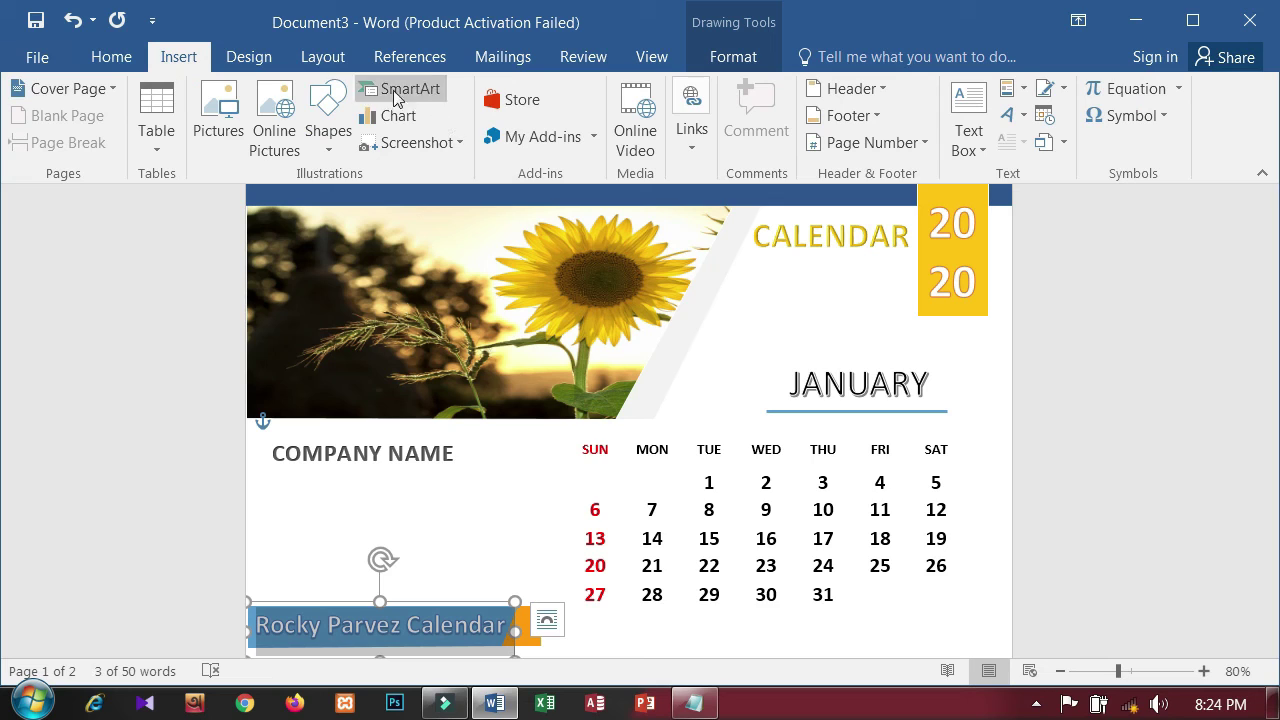
{"action": "left_click", "coordinate": [730, 62]}
{"action": "left_click", "coordinate": [446, 116]}
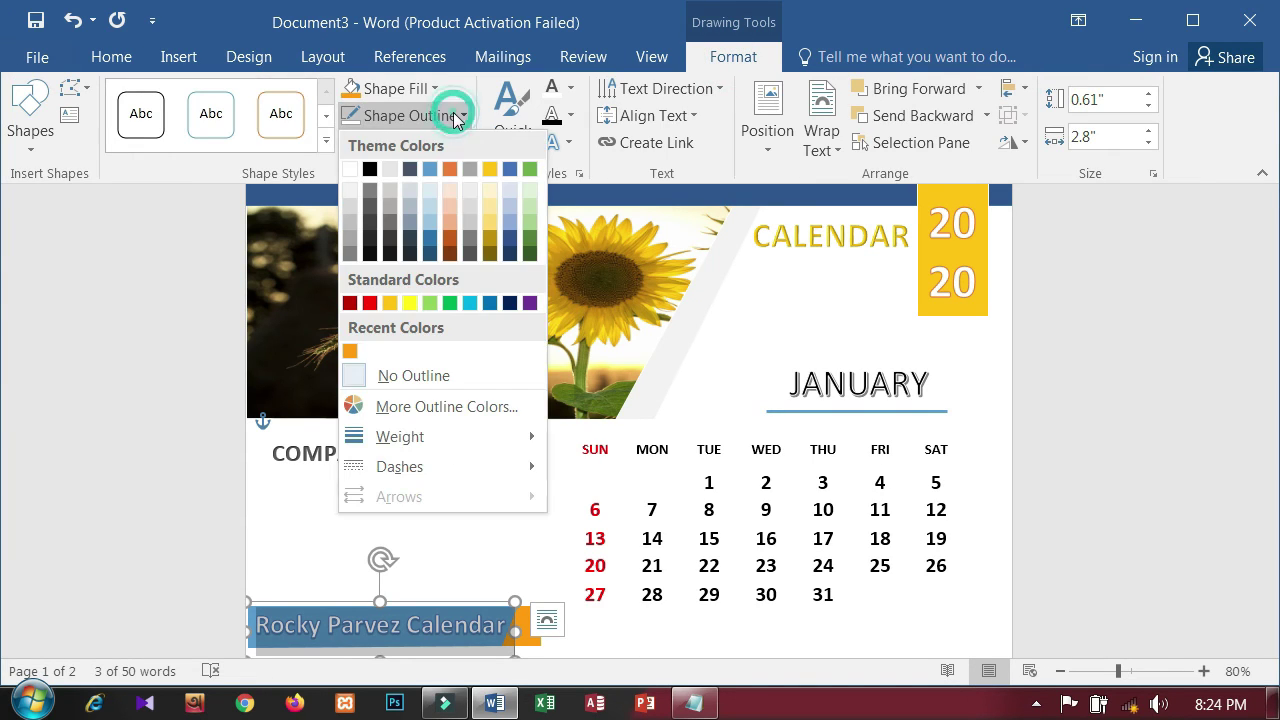
{"action": "left_click", "coordinate": [385, 377]}
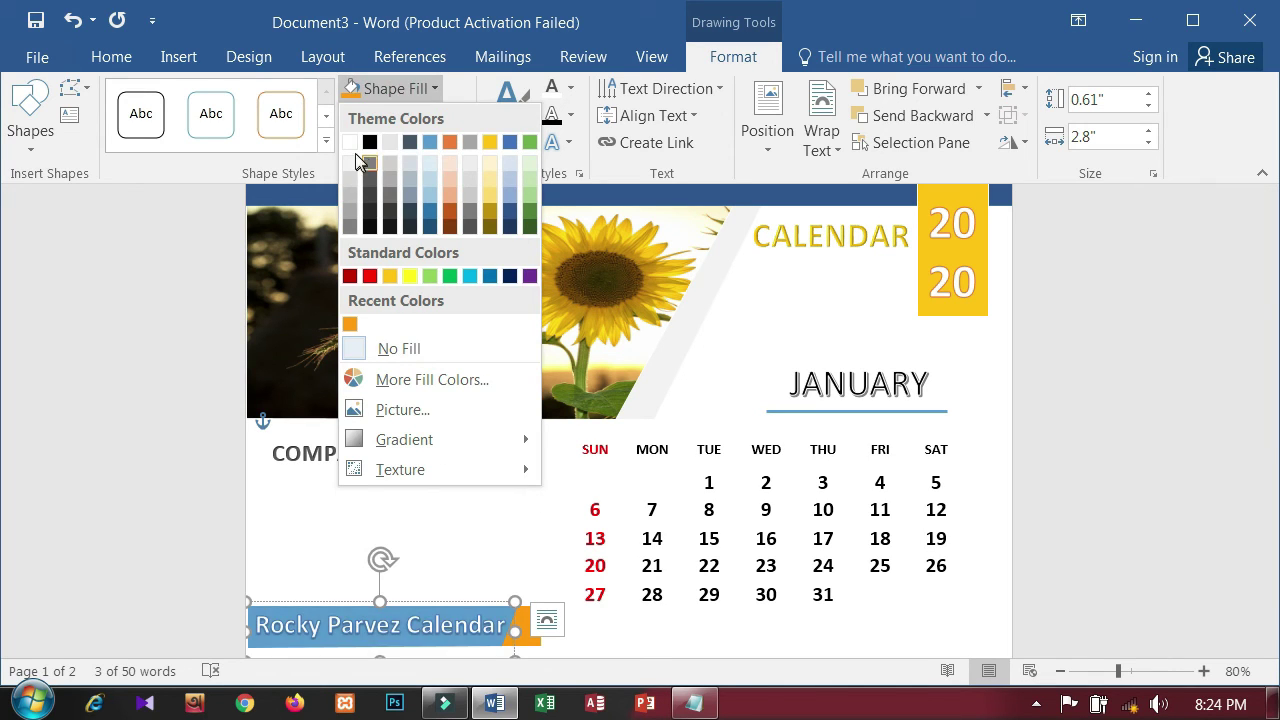
{"action": "left_click", "coordinate": [398, 350]}
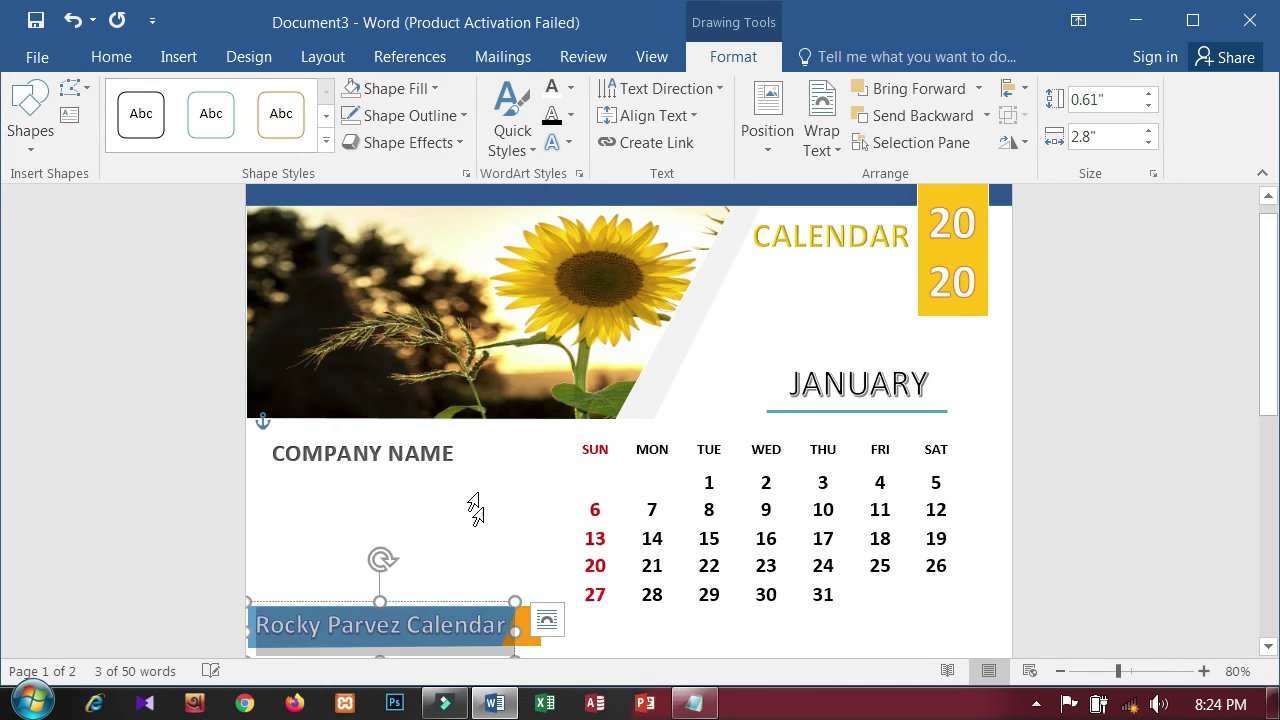
{"action": "left_click", "coordinate": [493, 543]}
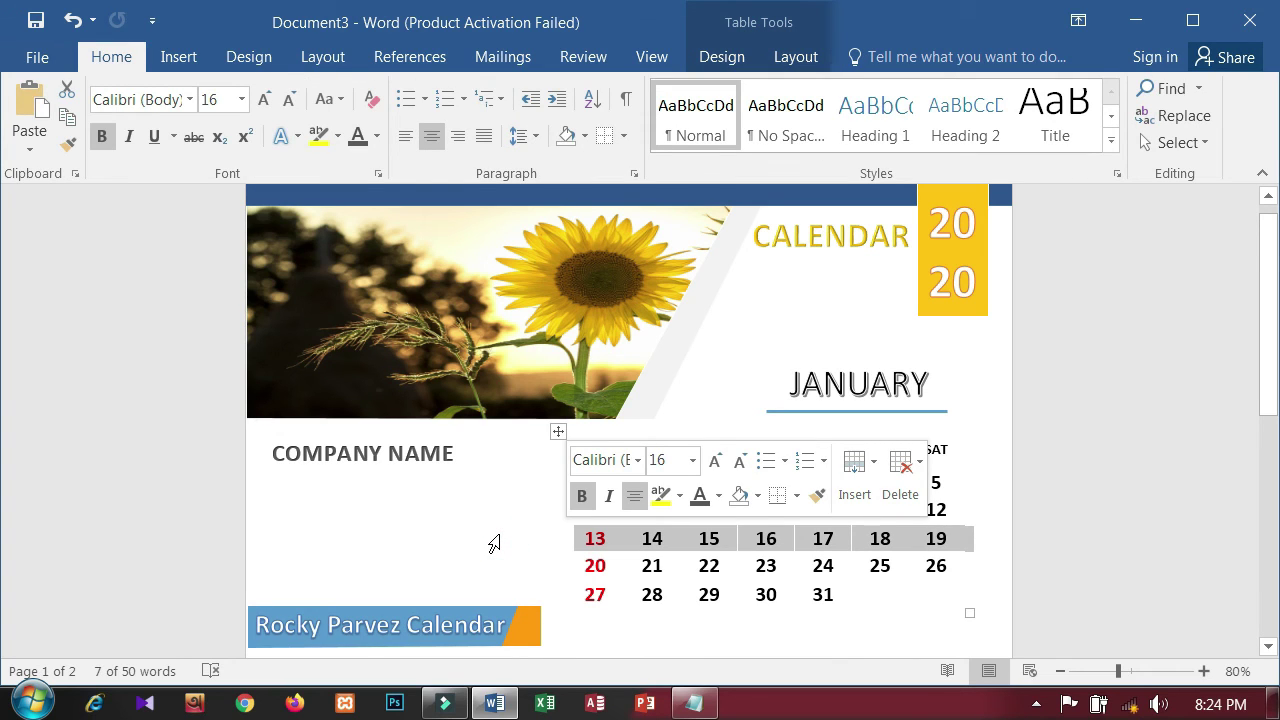
Step: Insert a white-outline WordArt box below COMPANY NAME and erase its placeholder text
{"action": "left_click", "coordinate": [810, 346]}
{"action": "left_click", "coordinate": [178, 56]}
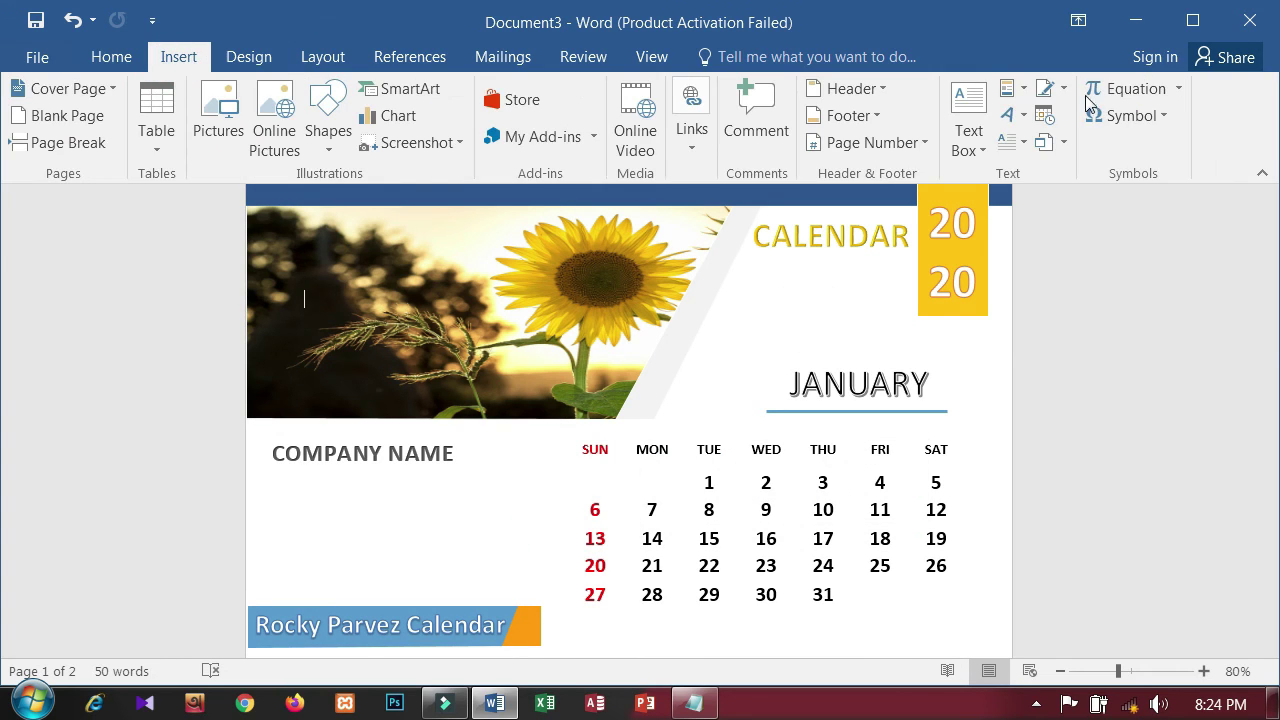
{"action": "left_click", "coordinate": [1035, 113]}
{"action": "left_click", "coordinate": [1137, 163]}
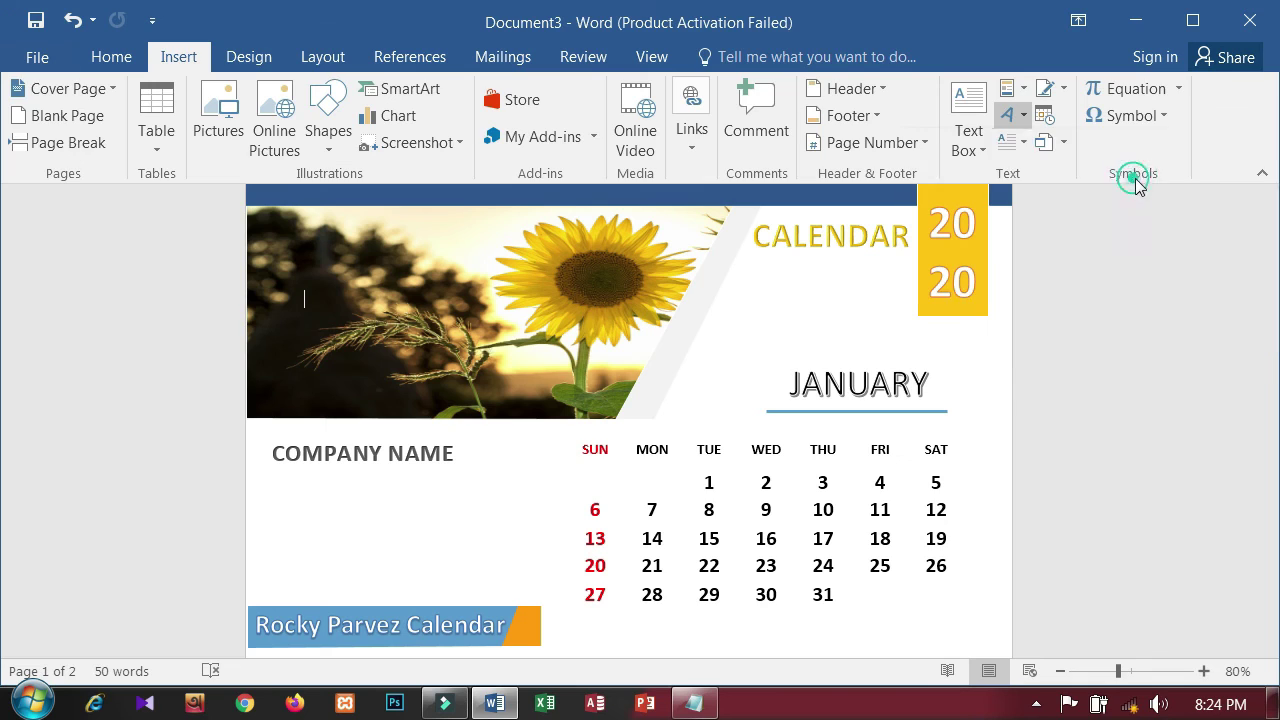
{"action": "left_click_drag", "start_coordinate": [470, 322], "coordinate": [426, 517]}
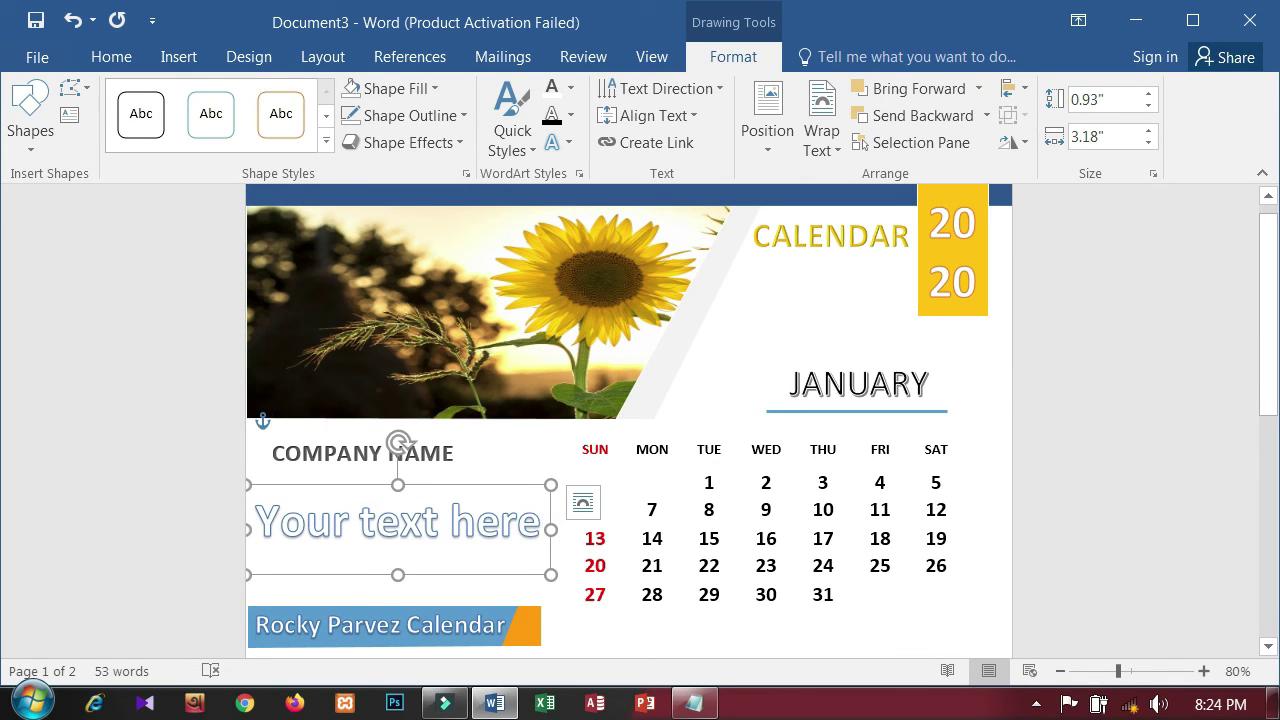
{"action": "key", "text": "BackSpace"}
{"action": "key", "text": "BackSpace"}
{"action": "key", "text": "BackSpace"}
{"action": "key", "text": "BackSpace"}
{"action": "key", "text": "BackSpace"}
{"action": "key", "text": "BackSpace"}
{"action": "key", "text": "BackSpace"}
{"action": "key", "text": "BackSpace"}
{"action": "key", "text": "BackSpace"}
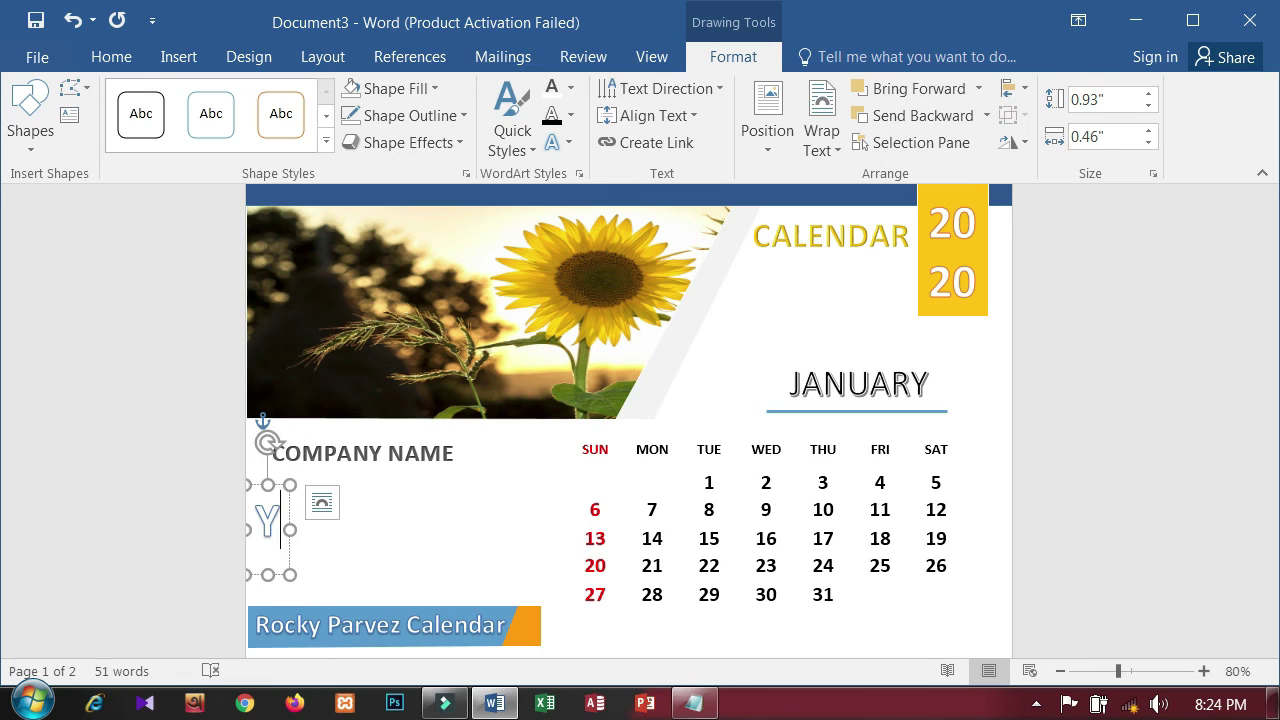
{"action": "key", "text": "ctrl+shift+p"}
{"action": "key", "text": "Escape"}
{"action": "key", "text": "BackSpace"}
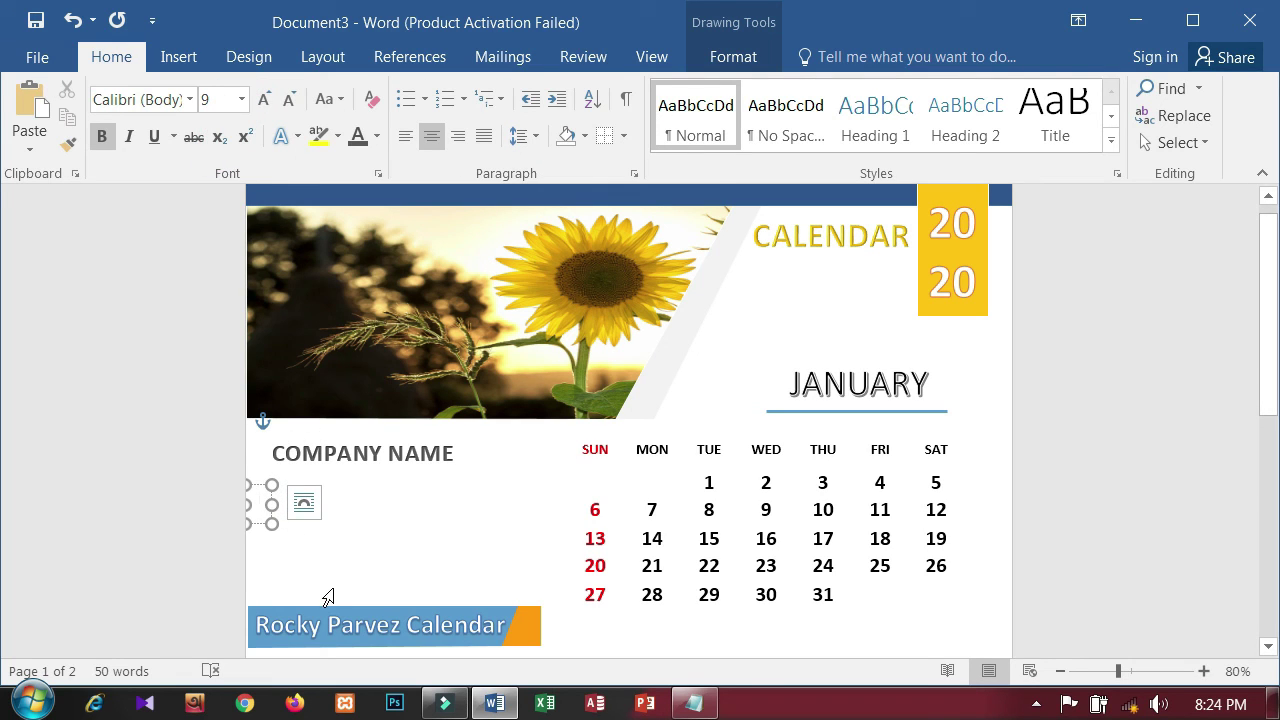
Step: Type the maker's name, set it to size 12 with a new colour, and clear the WordArt styling
{"action": "type", "text": "Rocky Parvez"}
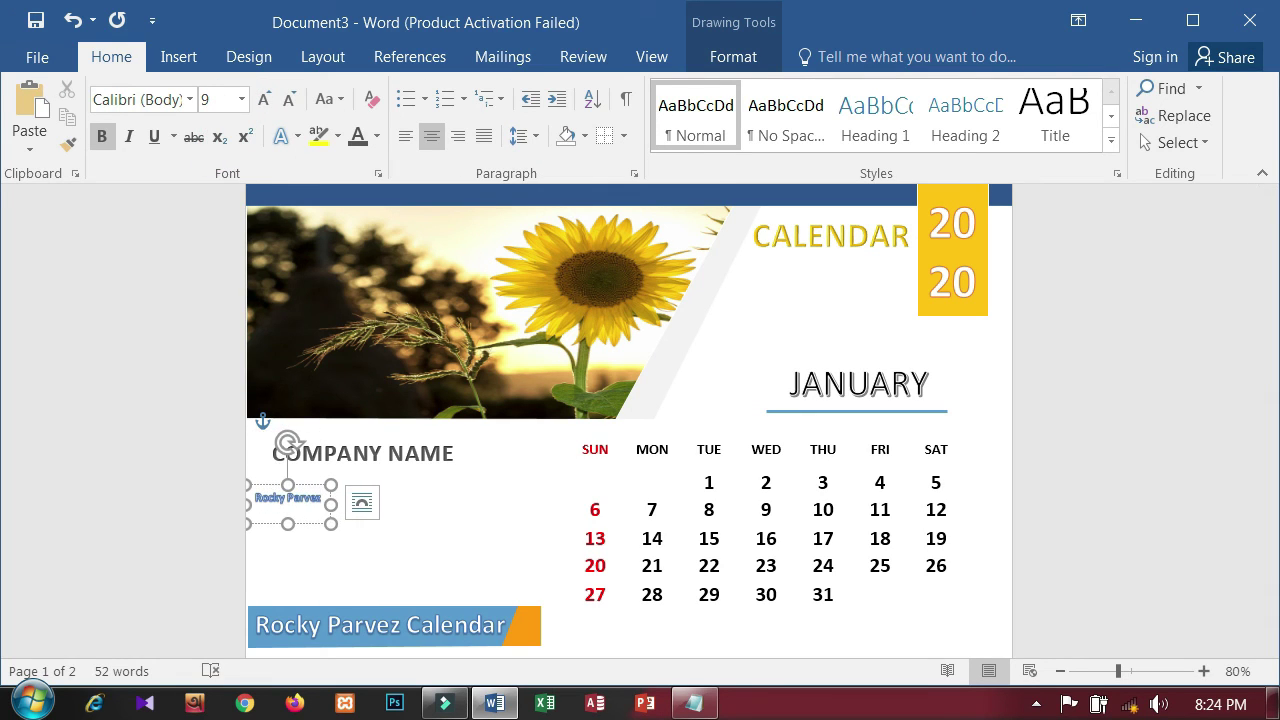
{"action": "triple_click", "coordinate": [290, 498]}
{"action": "left_click", "coordinate": [405, 425]}
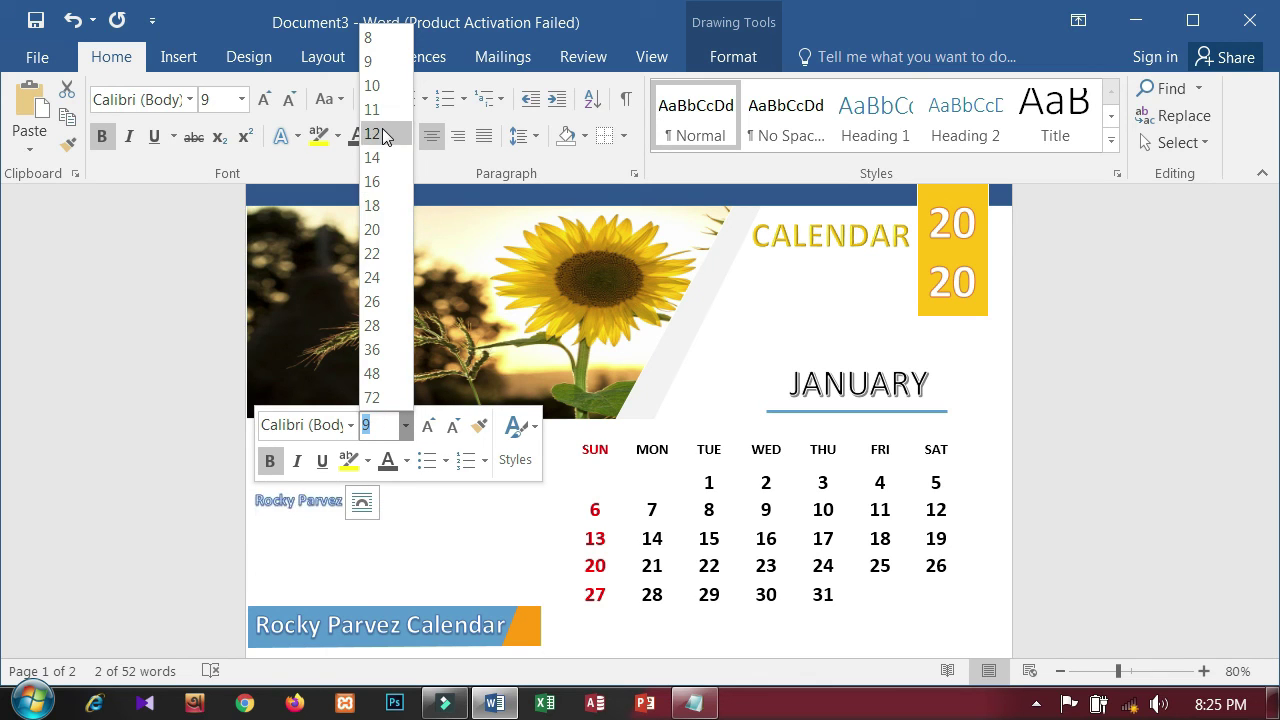
{"action": "left_click", "coordinate": [383, 136]}
{"action": "left_click", "coordinate": [376, 136]}
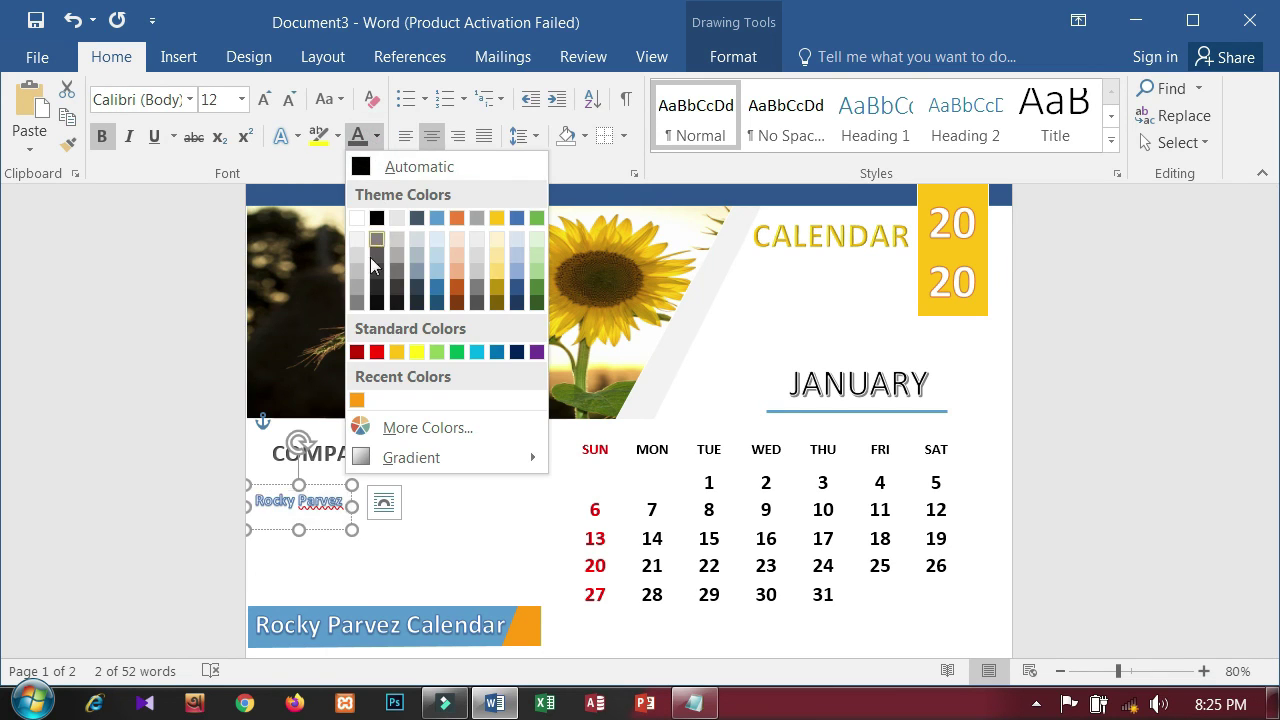
{"action": "left_click", "coordinate": [376, 232]}
{"action": "left_click", "coordinate": [340, 500]}
{"action": "triple_click", "coordinate": [300, 500]}
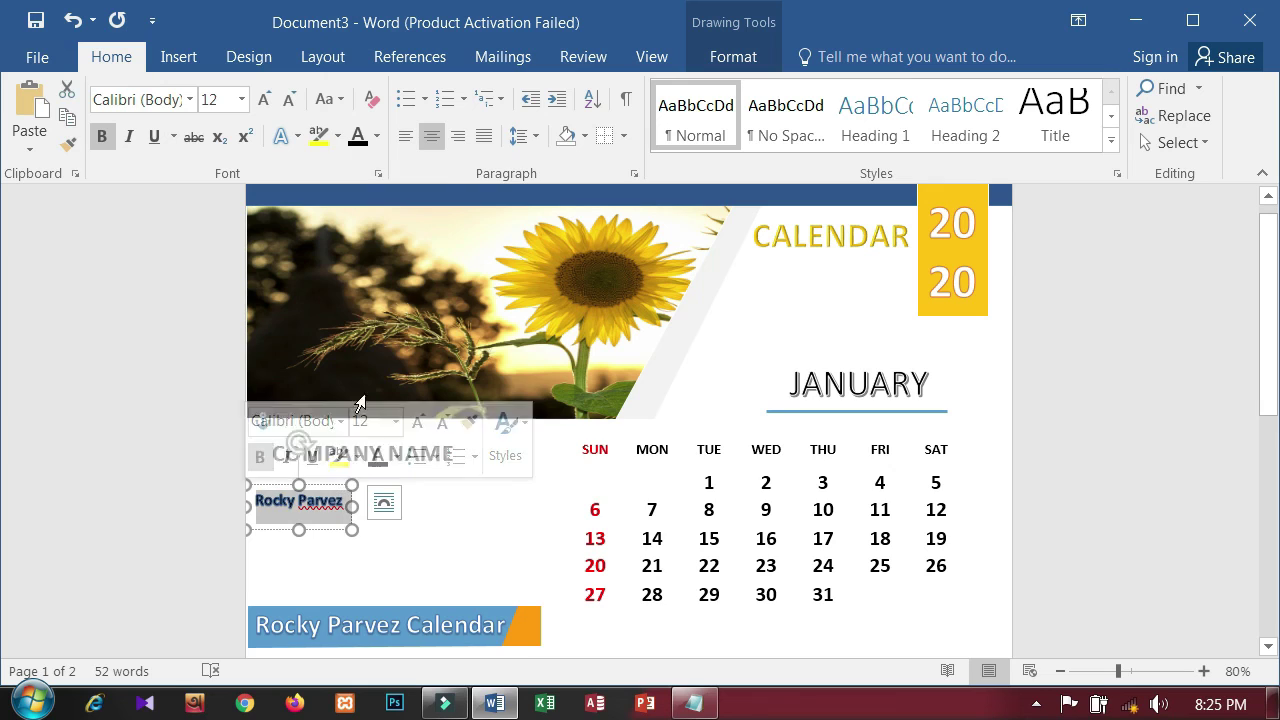
{"action": "left_click", "coordinate": [400, 454]}
Step: Add the 'Channel' line and the phone number line, then left-align all the contact text
{"action": "type", "text": "Channel"}
{"action": "key", "text": "Return"}
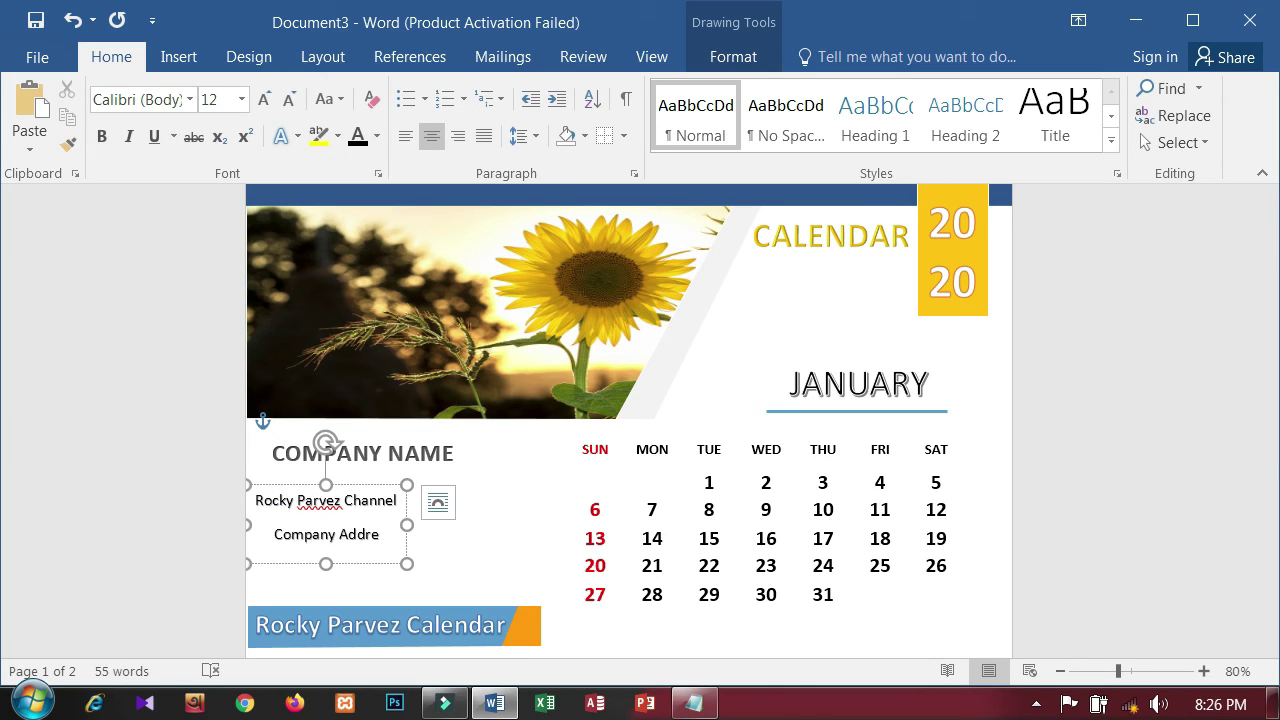
{"action": "key", "text": "Return"}
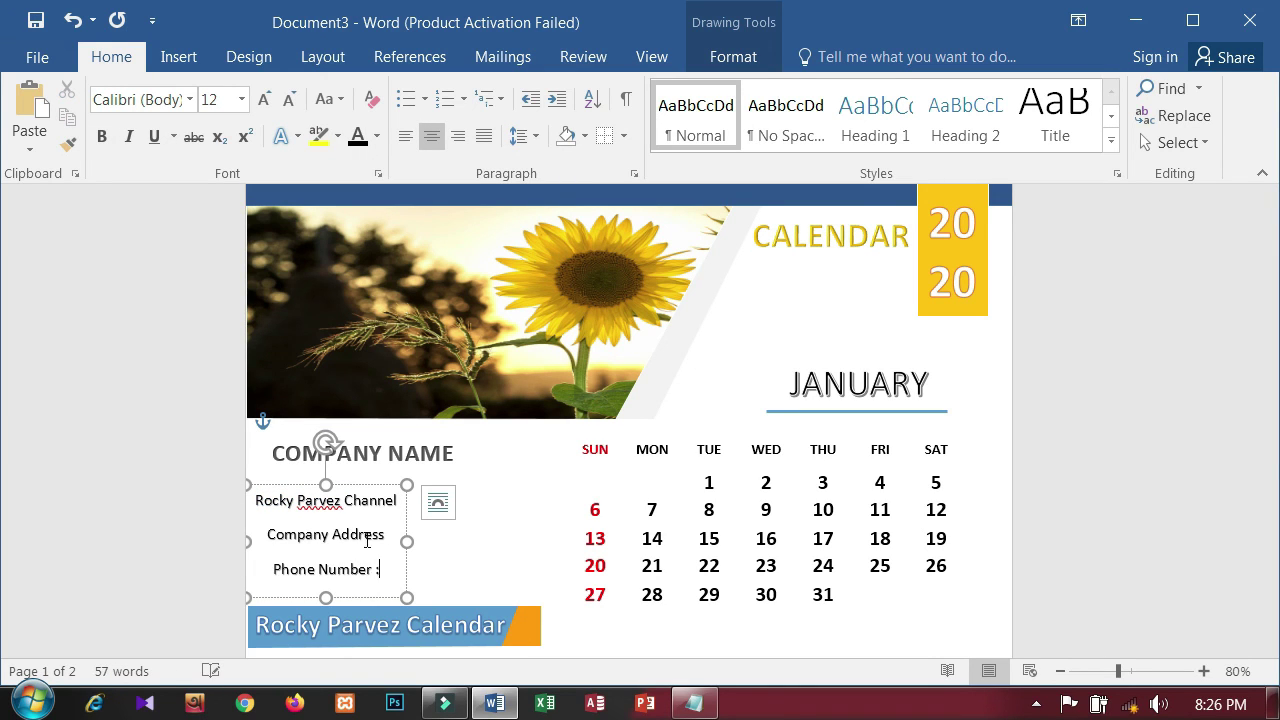
{"action": "key", "text": "Return"}
{"action": "type", "text": "Web : Tech-Extract.com"}
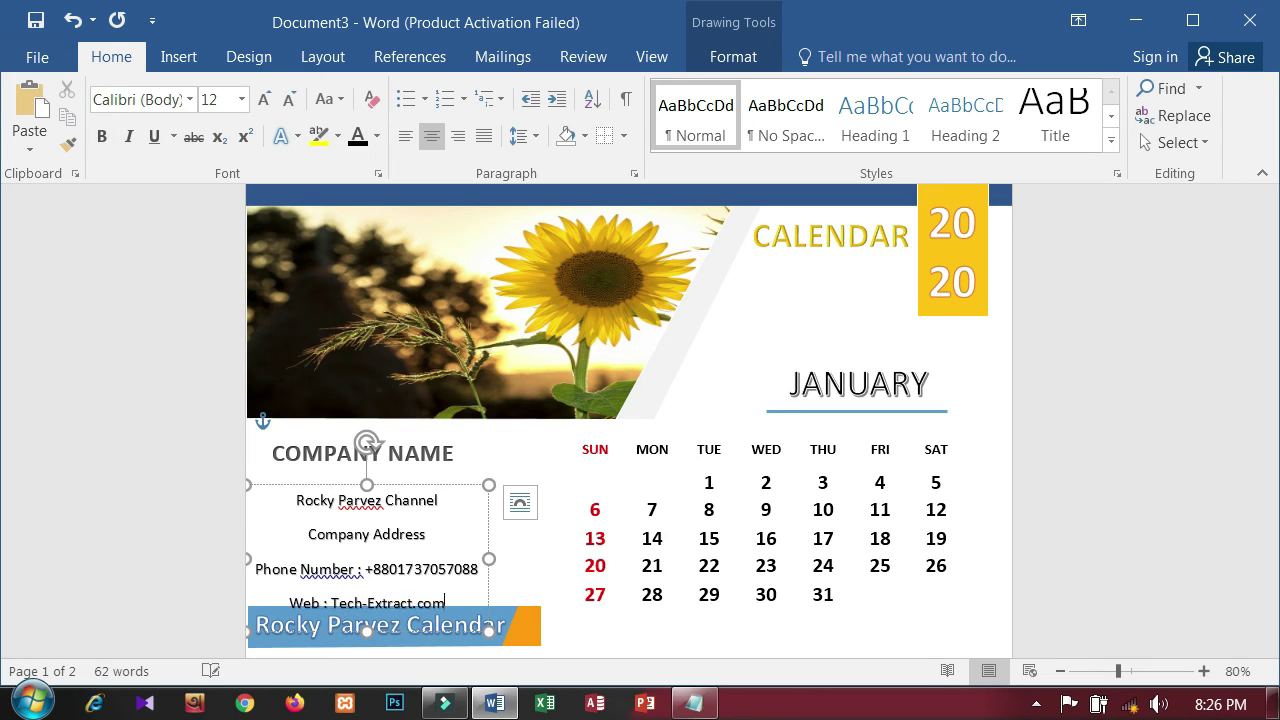
{"action": "key", "text": "ctrl+a"}
{"action": "left_click", "coordinate": [405, 137]}
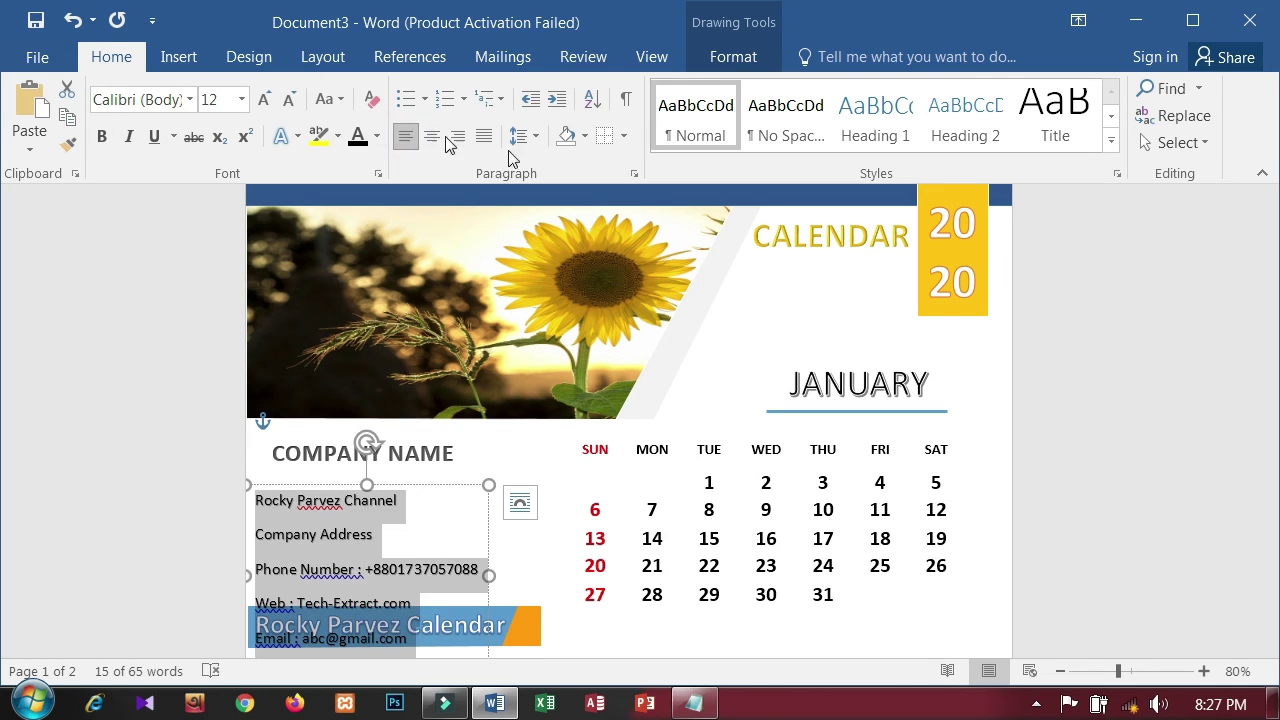
Step: Set the contact lines to 1.0 line spacing with no space after paragraphs
{"action": "left_click", "coordinate": [540, 140]}
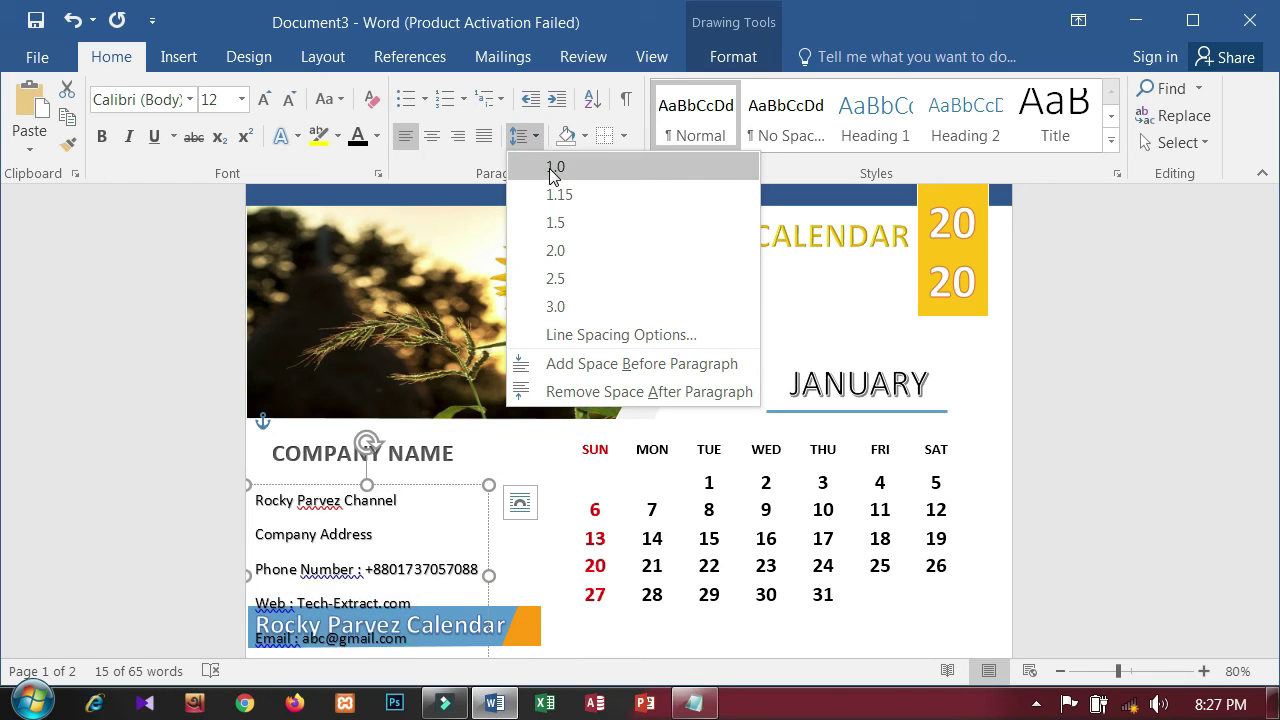
{"action": "left_click", "coordinate": [553, 166]}
{"action": "left_click", "coordinate": [540, 145]}
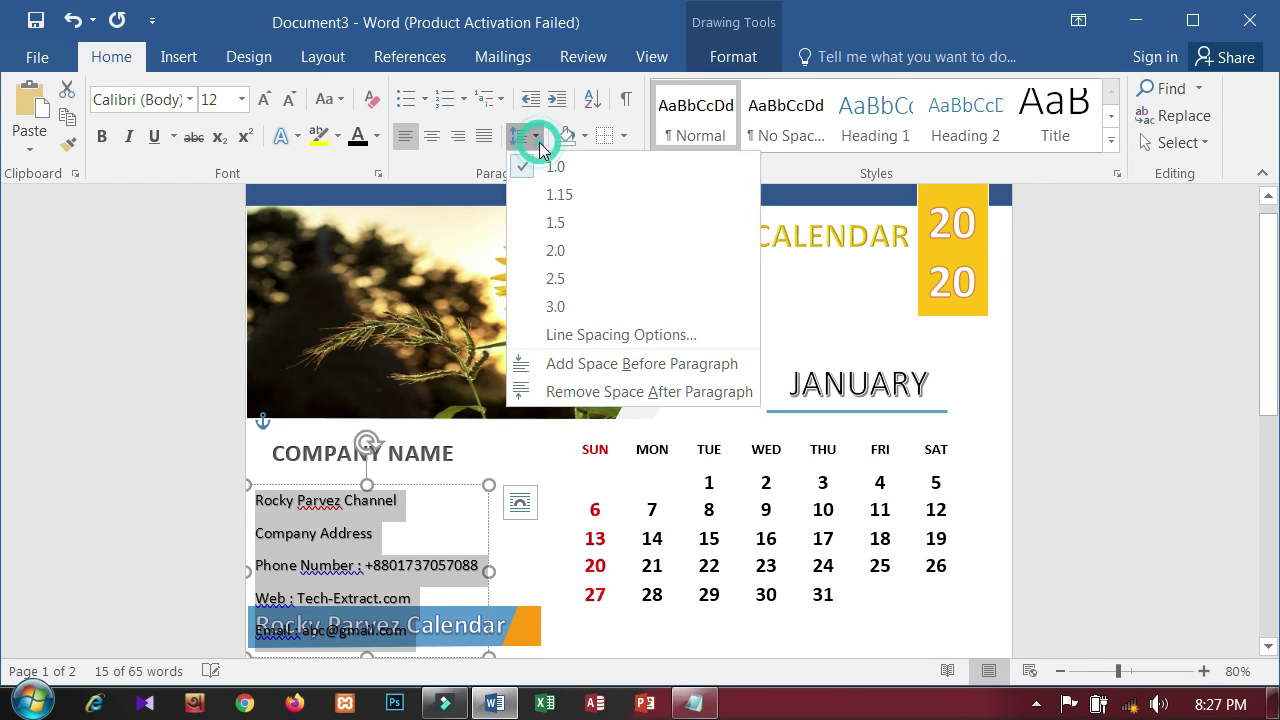
{"action": "left_click", "coordinate": [600, 391]}
Step: Resize the contact box to fit its lines and make the text bold
{"action": "left_click_drag", "start_coordinate": [493, 541], "coordinate": [536, 541]}
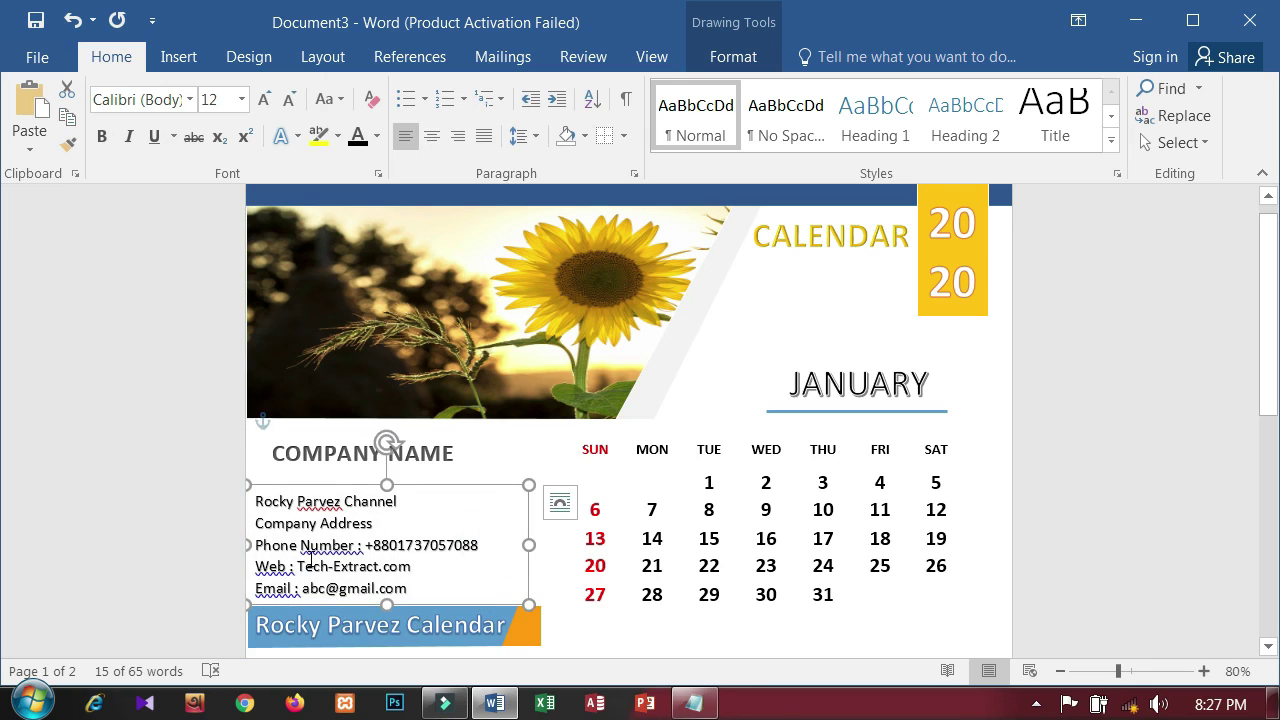
{"action": "left_click_drag", "start_coordinate": [248, 545], "coordinate": [272, 545]}
{"action": "scroll", "coordinate": [433, 575], "scroll_direction": "down", "scroll_amount": 2}
{"action": "left_click_drag", "start_coordinate": [440, 492], "coordinate": [283, 405]}
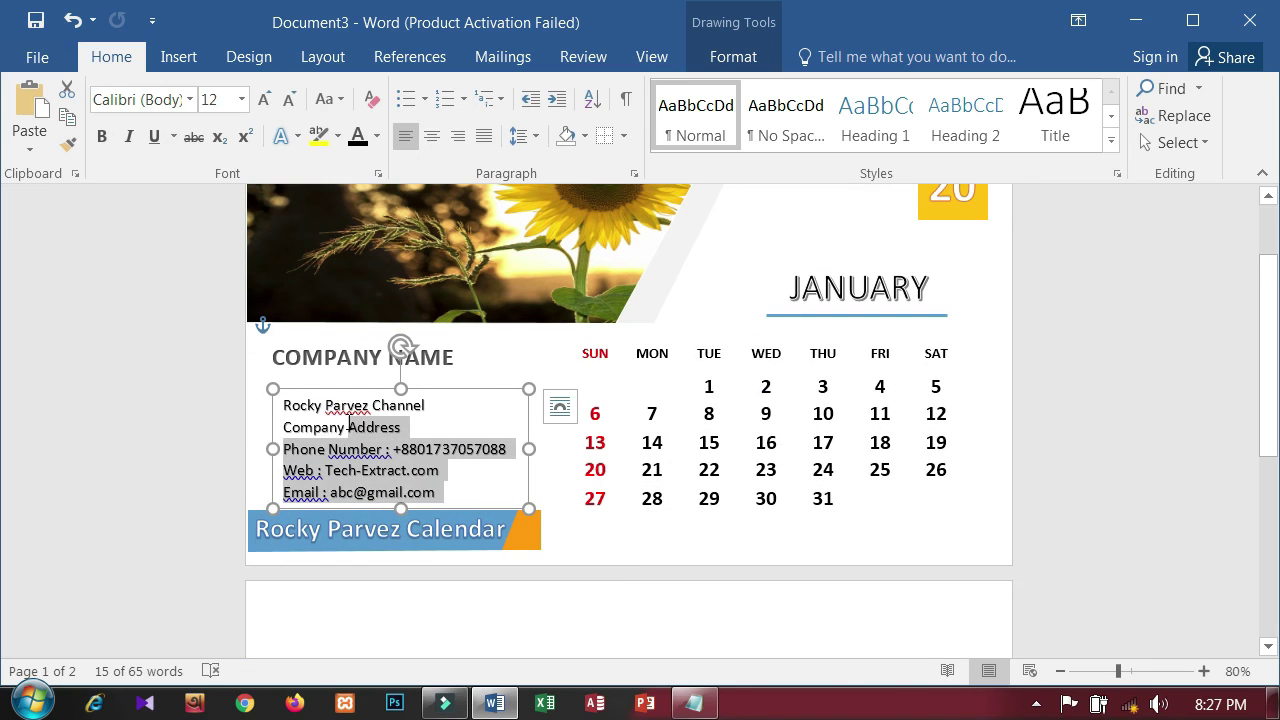
{"action": "left_click", "coordinate": [326, 371]}
{"action": "left_click_drag", "start_coordinate": [407, 389], "coordinate": [407, 372]}
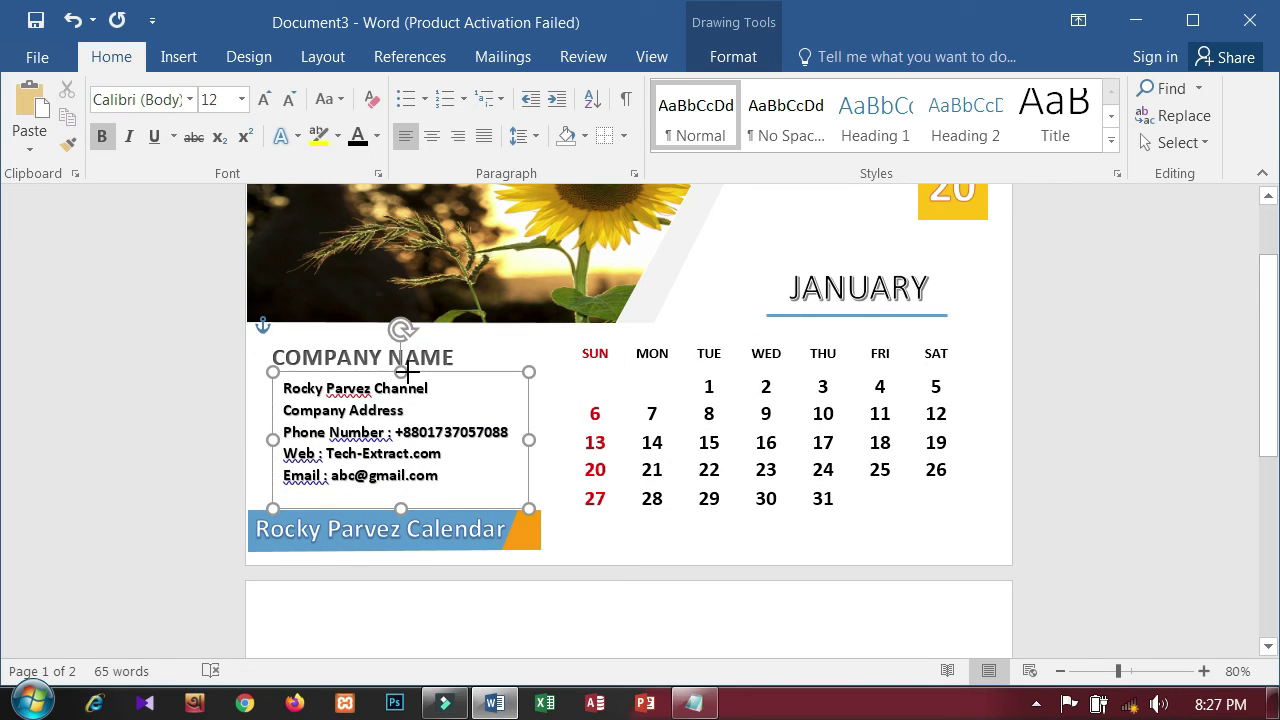
{"action": "left_click_drag", "start_coordinate": [272, 440], "coordinate": [265, 438]}
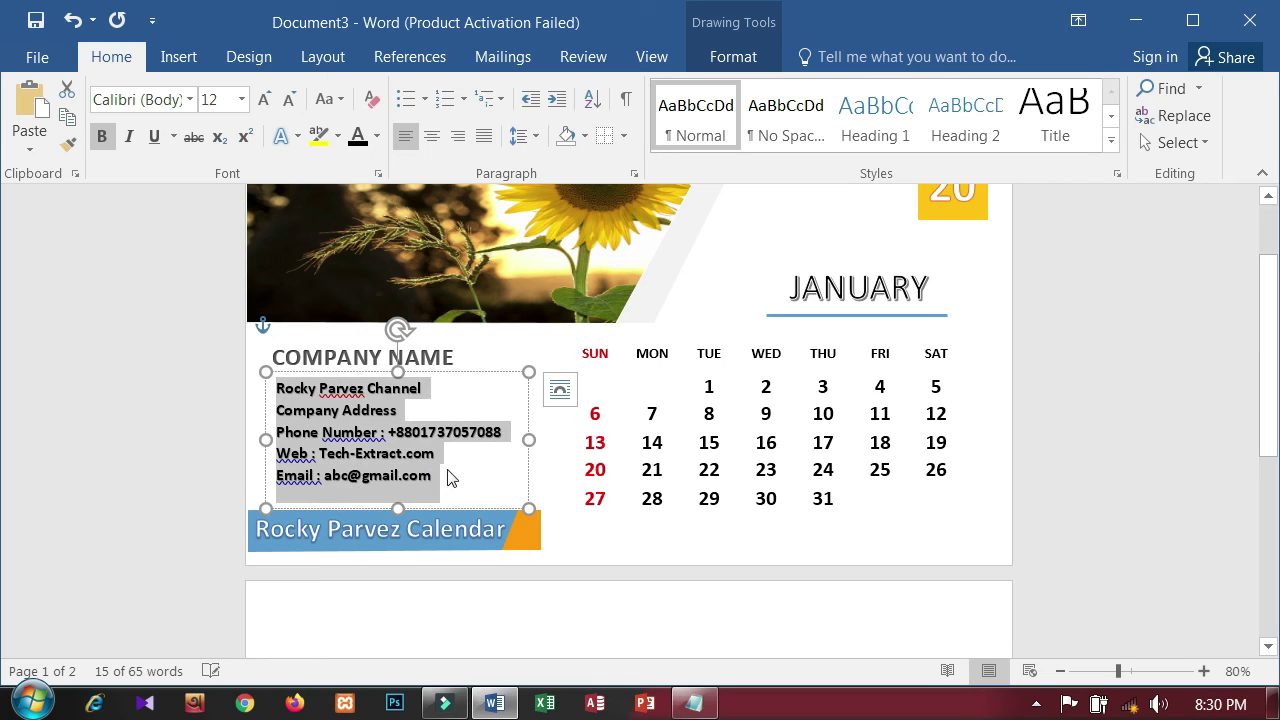
Step: Colour the contact text dark grey
{"action": "left_click", "coordinate": [376, 136]}
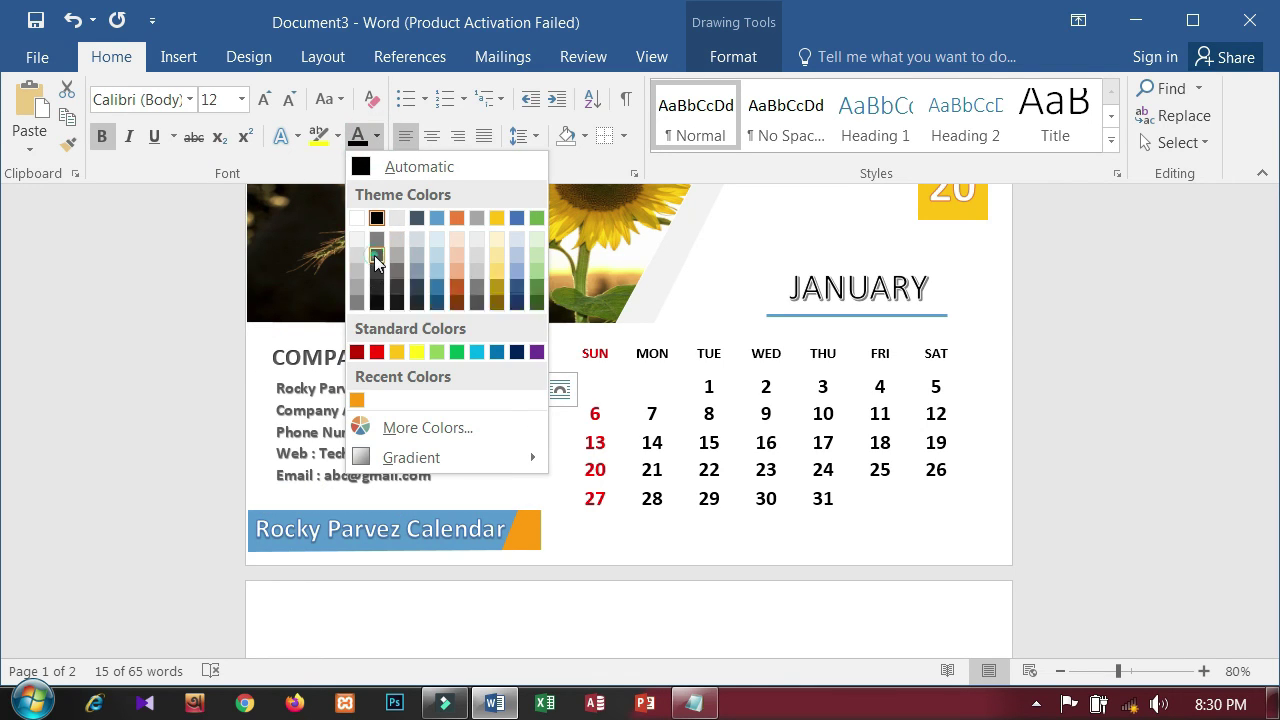
{"action": "left_click", "coordinate": [376, 254]}
{"action": "left_click", "coordinate": [493, 478]}
Step: Review the finished calendar page, zooming back to 80% and scrolling up to the top
{"action": "left_click", "coordinate": [656, 548]}
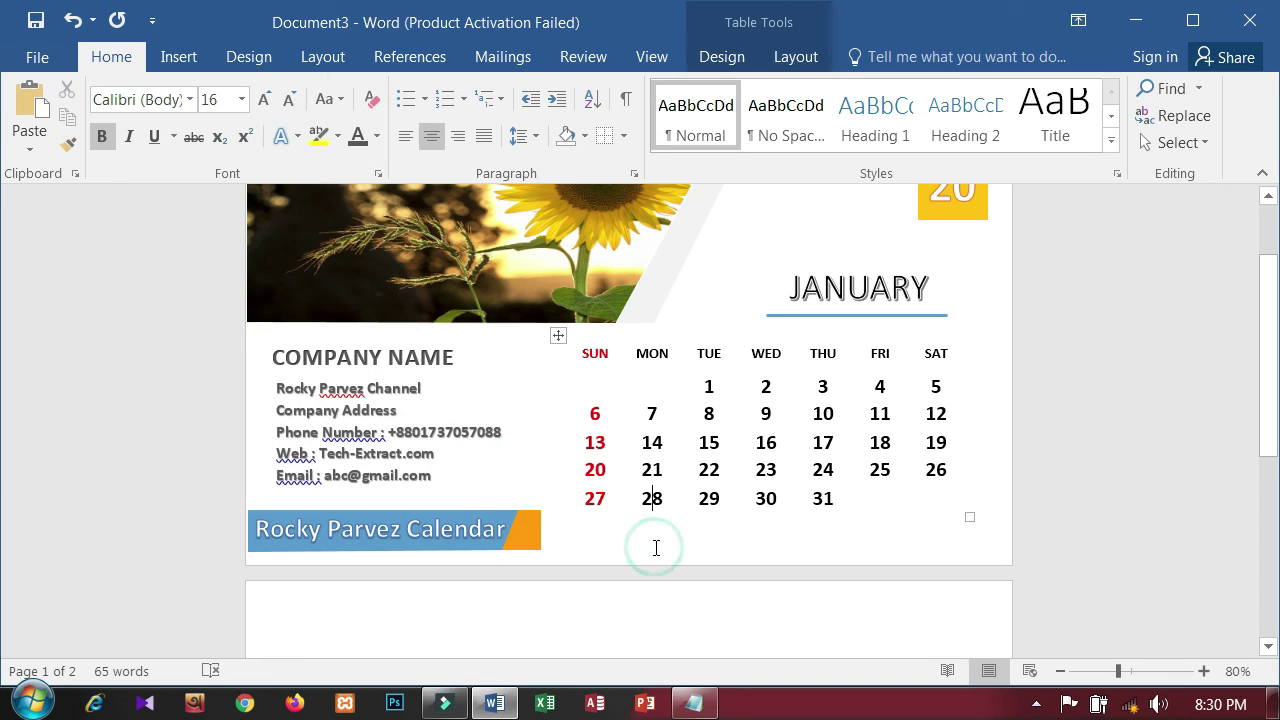
{"action": "scroll", "coordinate": [817, 649], "scroll_direction": "down", "scroll_amount": 1, "text": "ctrl"}
{"action": "right_click", "coordinate": [817, 650]}
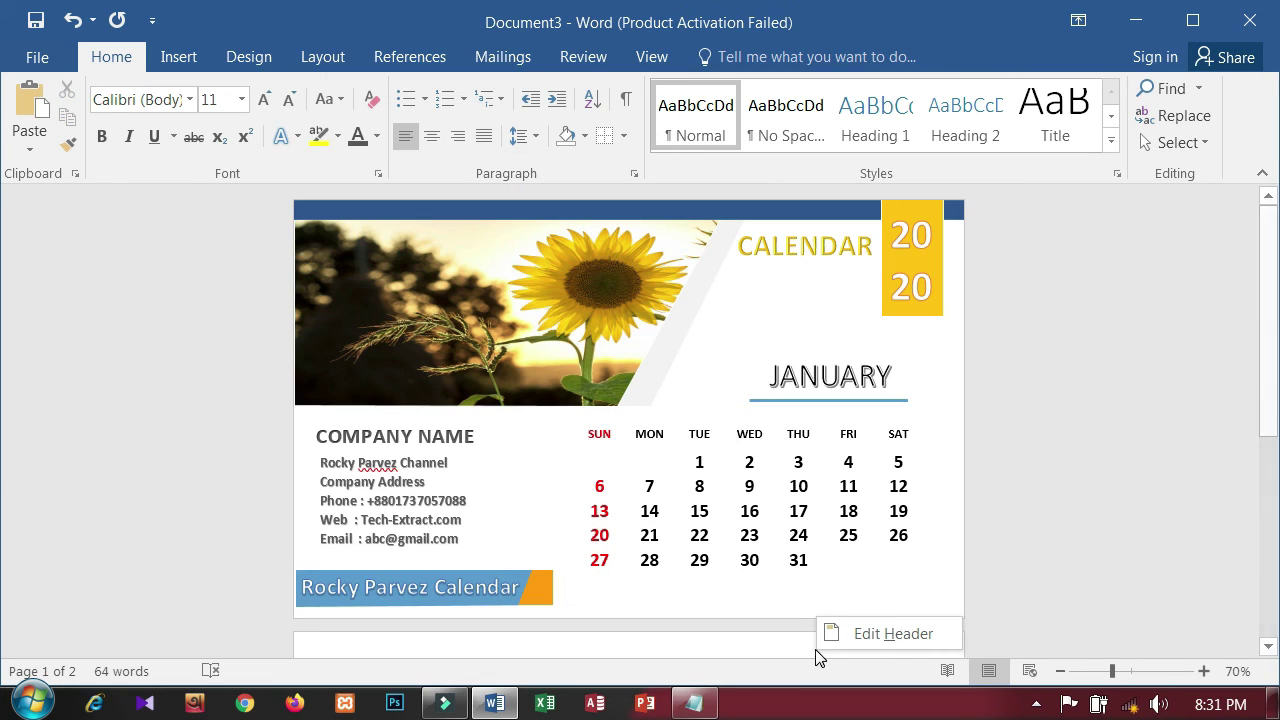
{"action": "left_click", "coordinate": [1206, 671]}
{"action": "left_click", "coordinate": [1223, 672]}
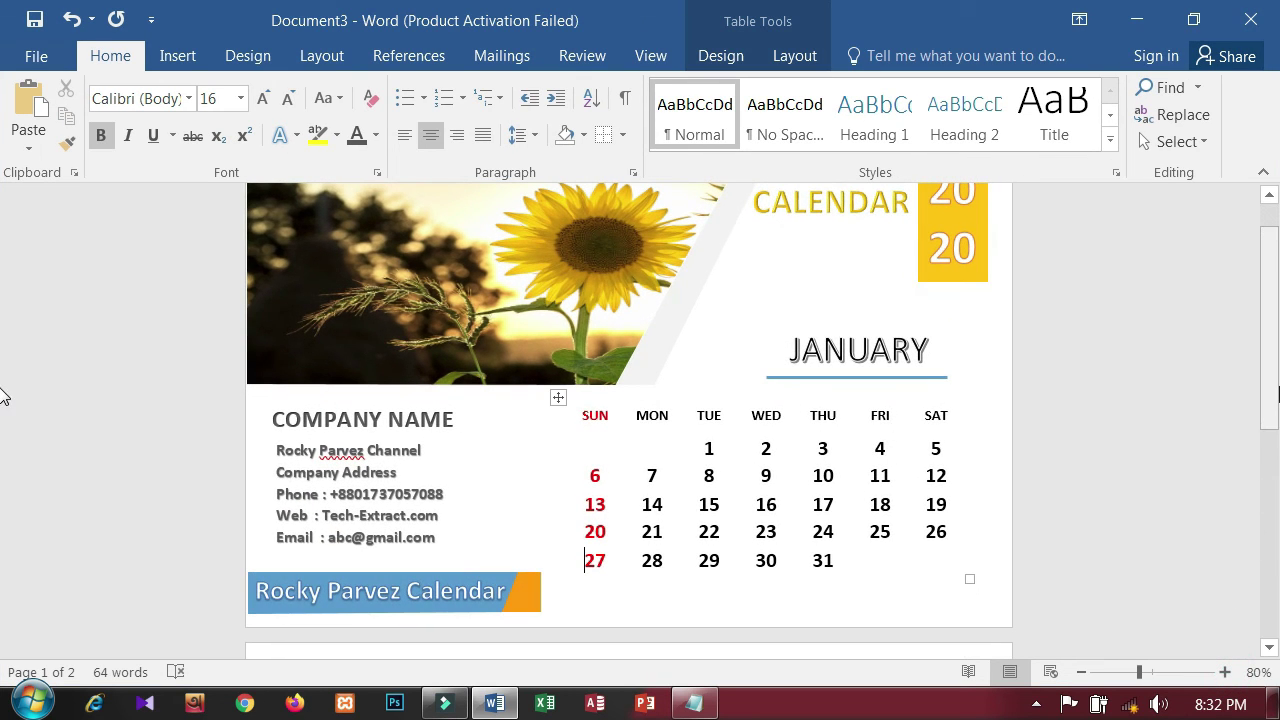
{"action": "left_click_drag", "start_coordinate": [1275, 388], "coordinate": [1268, 351]}
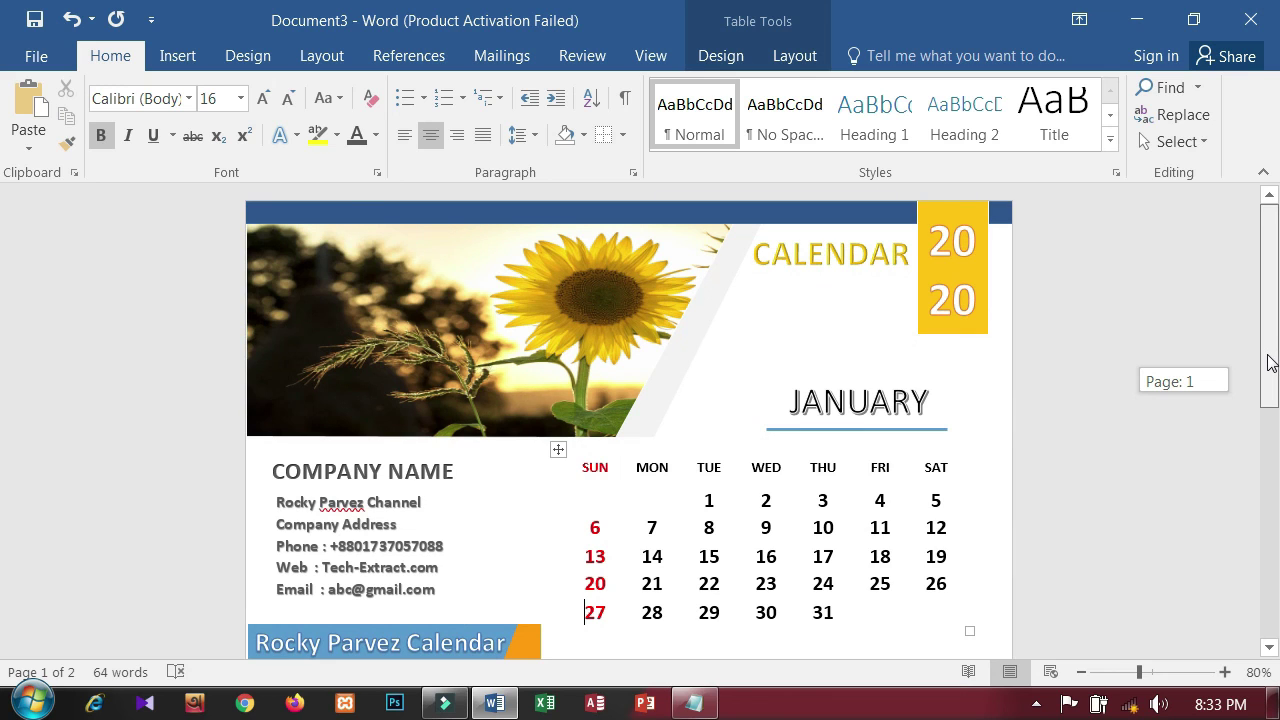